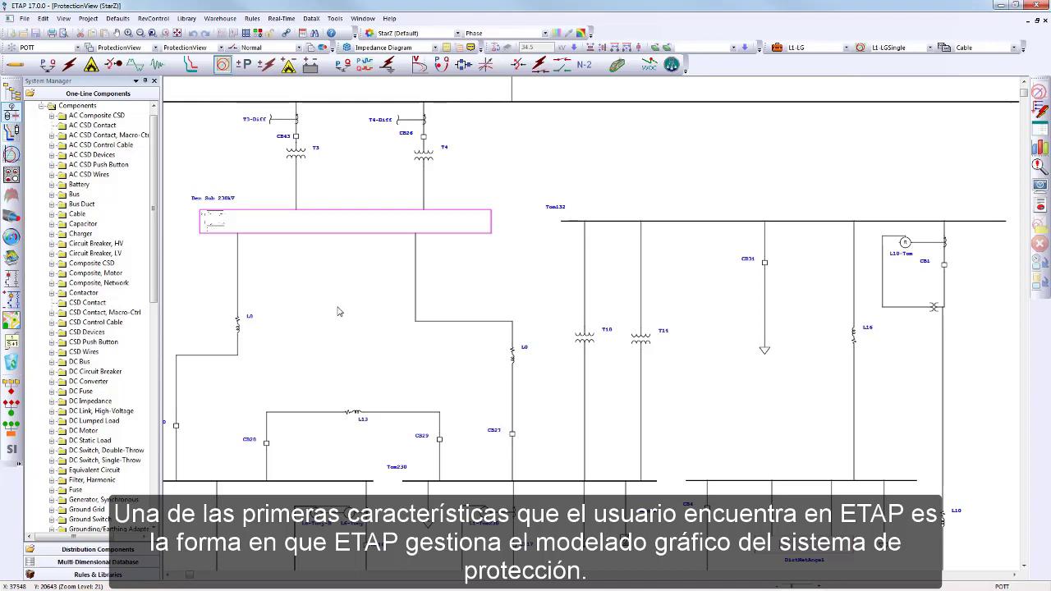
# Locate the Ben Sub 230kV composite network on the one-line diagram and open it
pyautogui.scroll(-1, 337, 312)
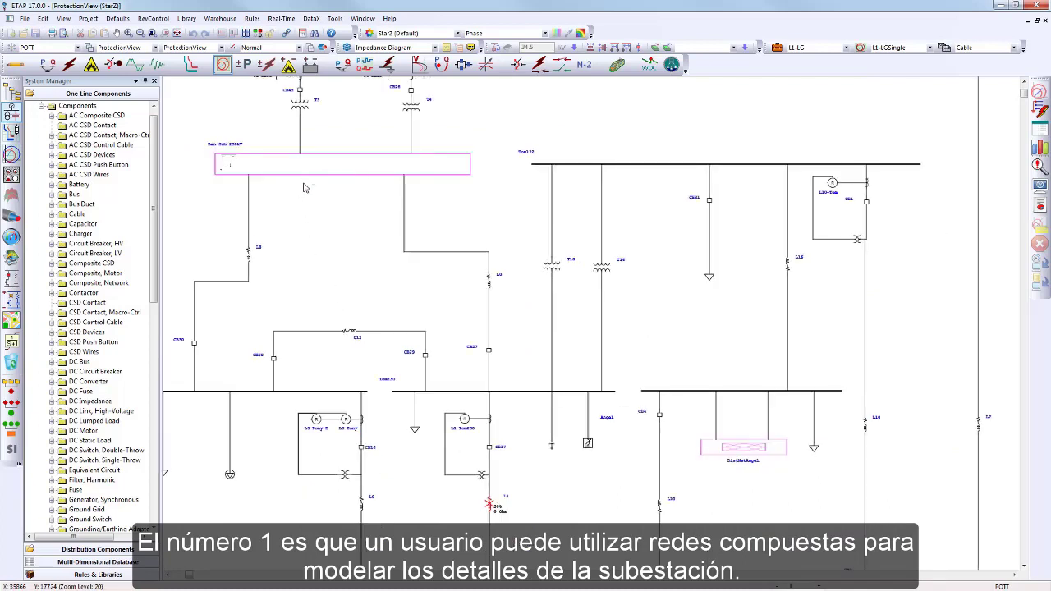
pyautogui.scroll(3, 304, 188)
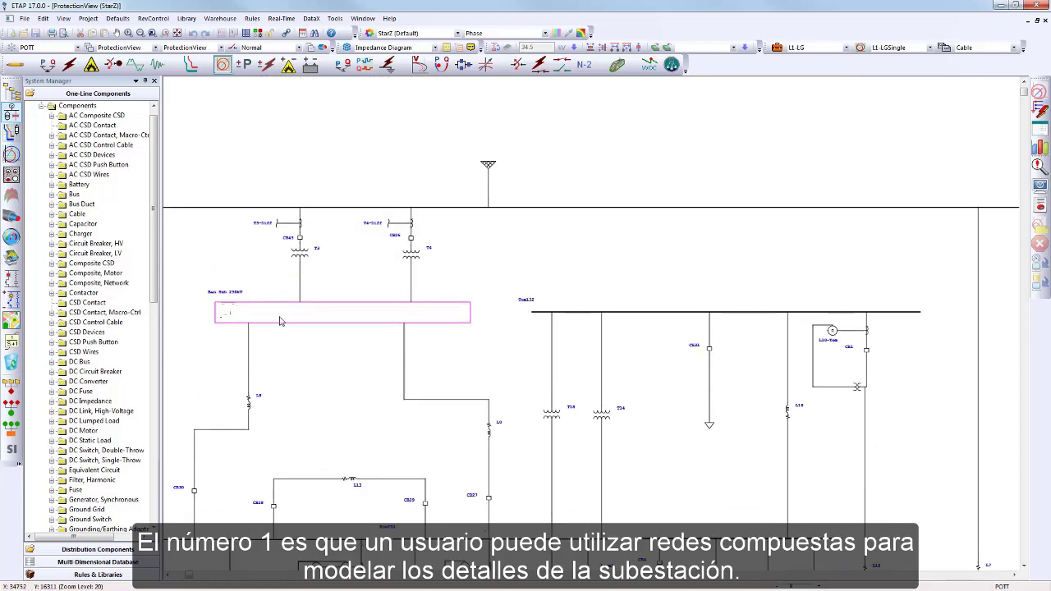
pyautogui.scroll(-3, 298, 259)
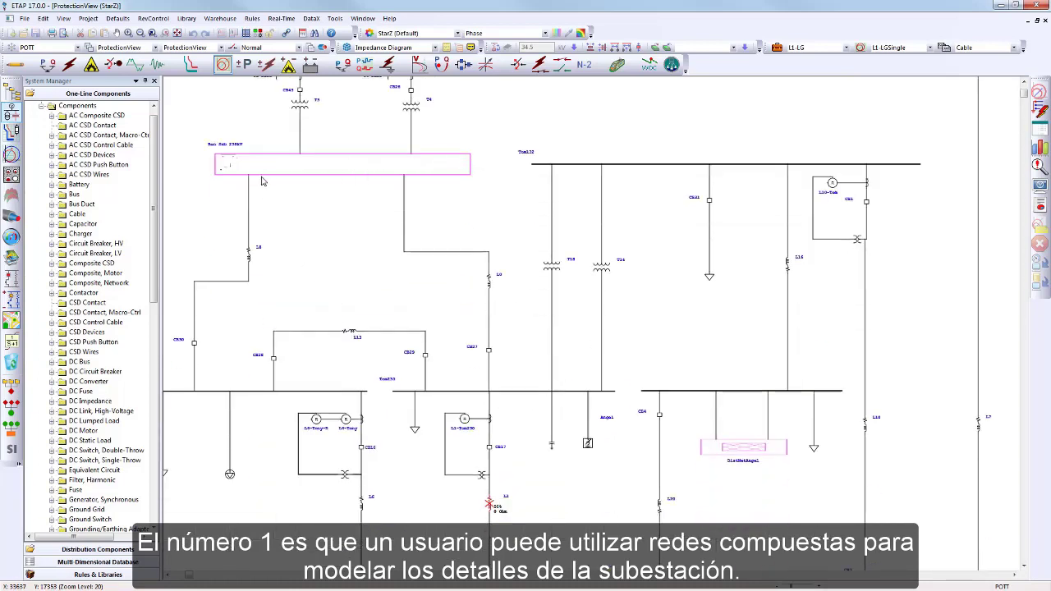
pyautogui.scroll(-2, 261, 181)
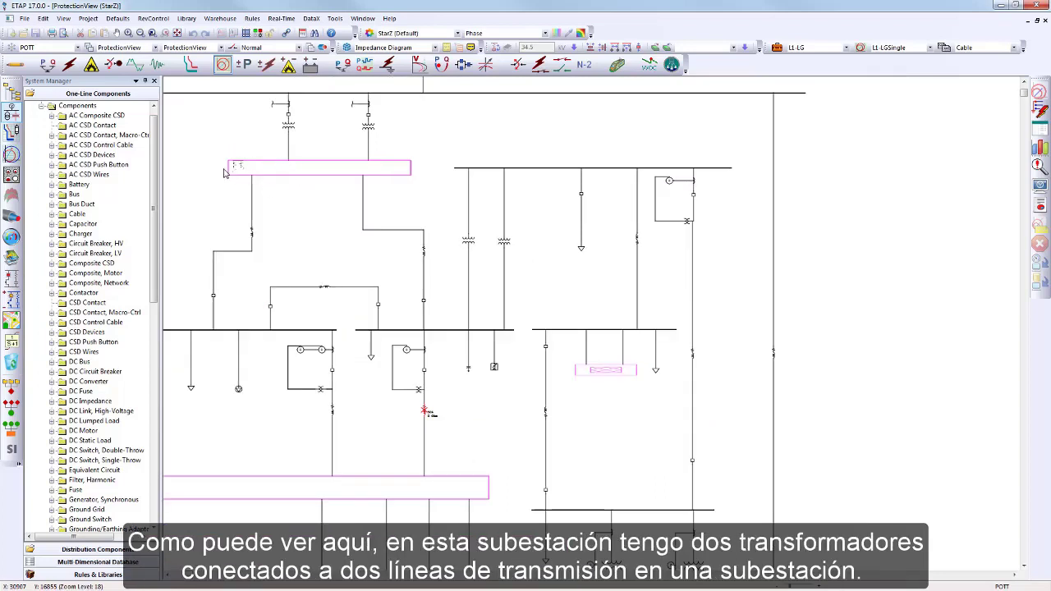
pyautogui.scroll(1, 306, 179)
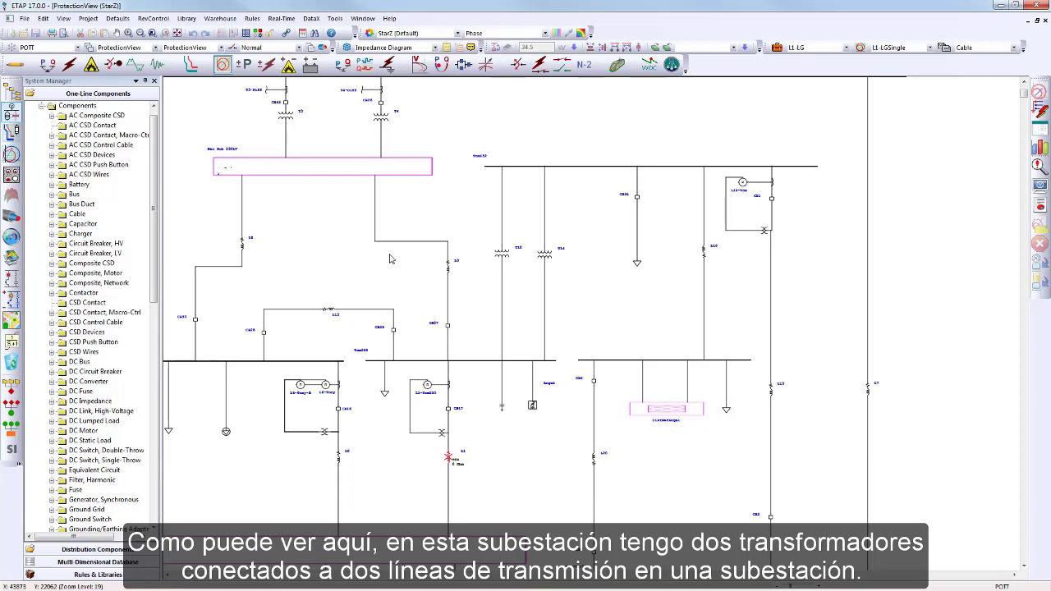
pyautogui.click(334, 173)
pyautogui.doubleClick(335, 173)
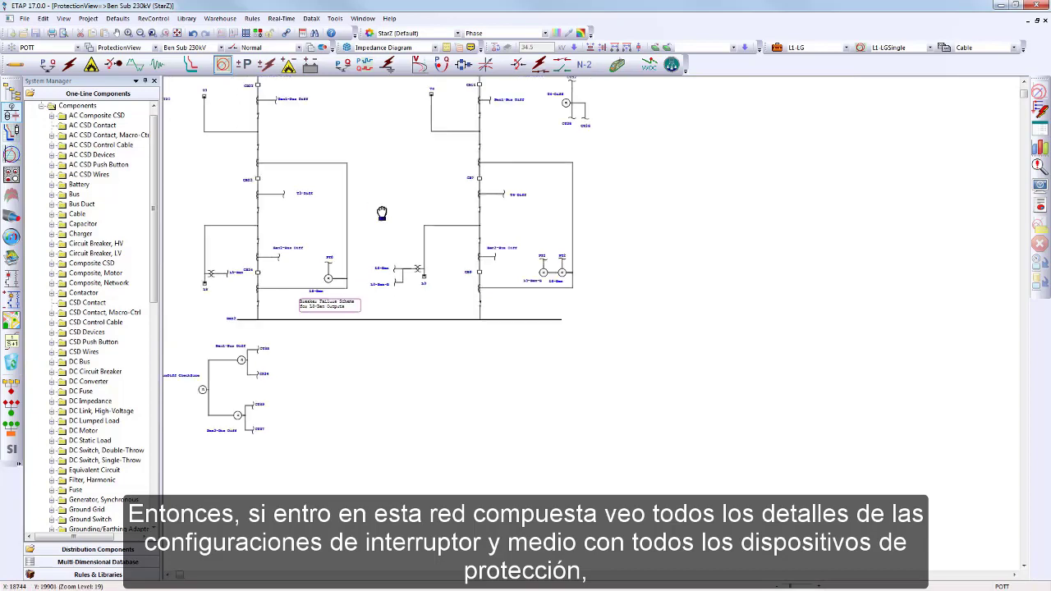
# Examine the breakers, instrument transformers and relays inside the Ben Sub 230kV network, and close its view
pyautogui.moveTo(375, 188); pyautogui.dragTo(424, 321)
pyautogui.scroll(1, 408, 310)
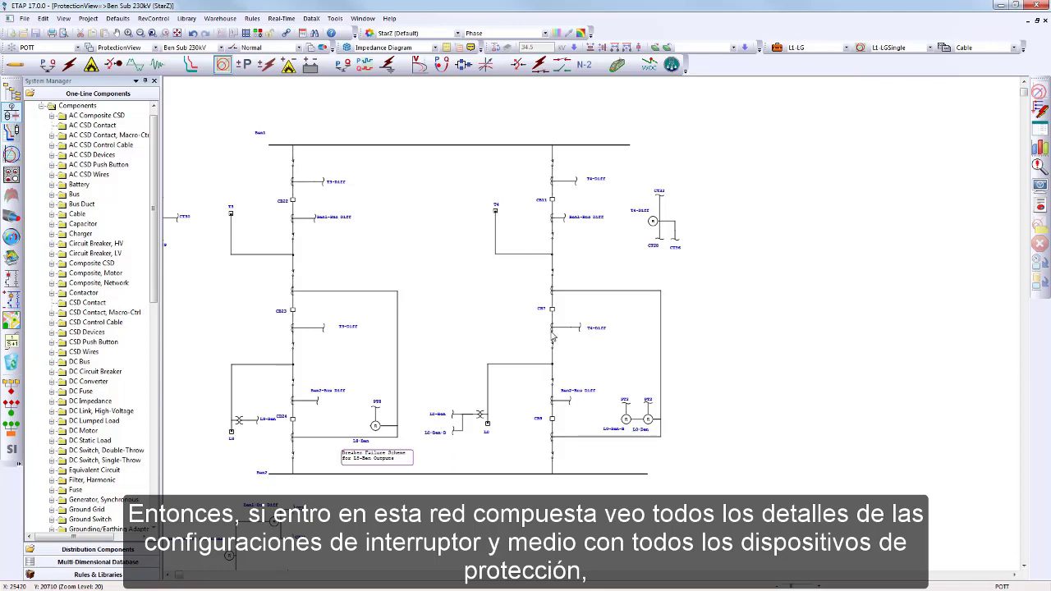
pyautogui.scroll(3, 552, 340)
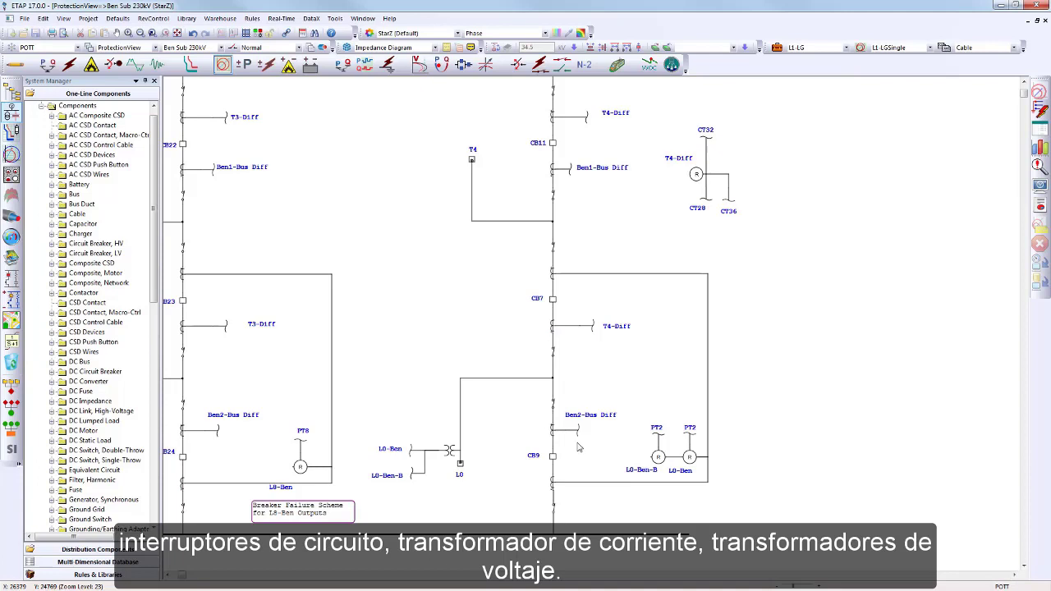
pyautogui.scroll(-2, 667, 443)
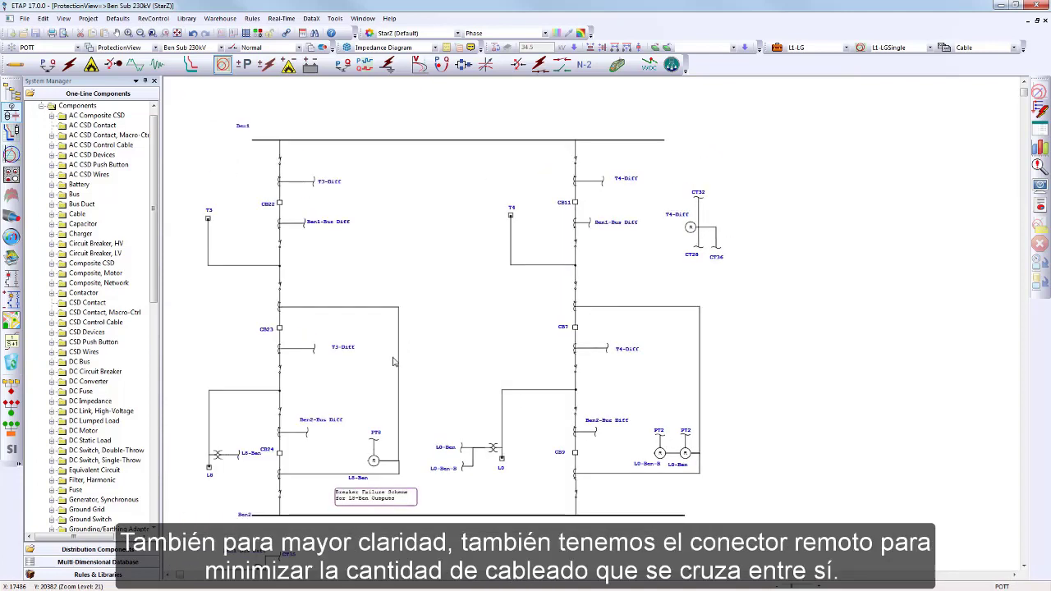
pyautogui.click(344, 357)
pyautogui.click(1045, 21)
# Open the Bus Diff Rlay Amanda 345 composite network to view its relay's CT connections, and close it
pyautogui.scroll(-2, 337, 258)
pyautogui.scroll(-4, 337, 257)
pyautogui.scroll(5, 745, 302)
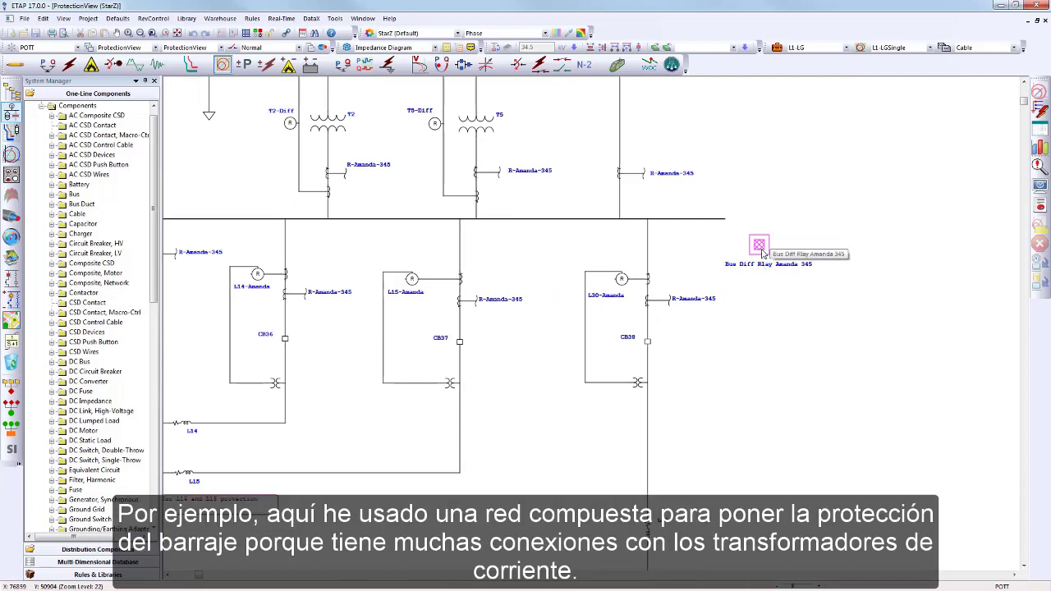
pyautogui.scroll(-1, 762, 252)
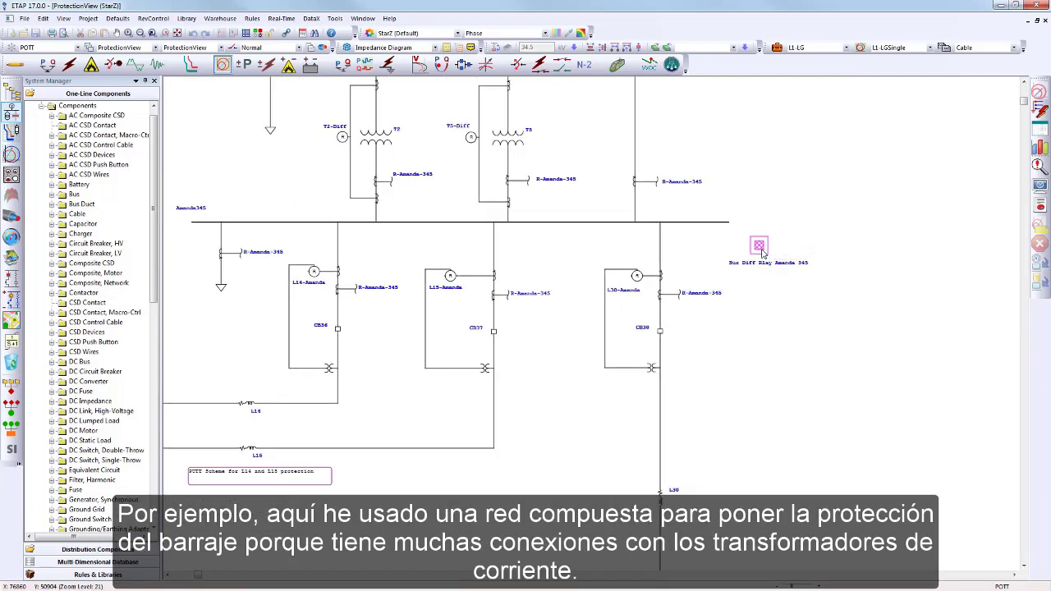
pyautogui.doubleClick(762, 252)
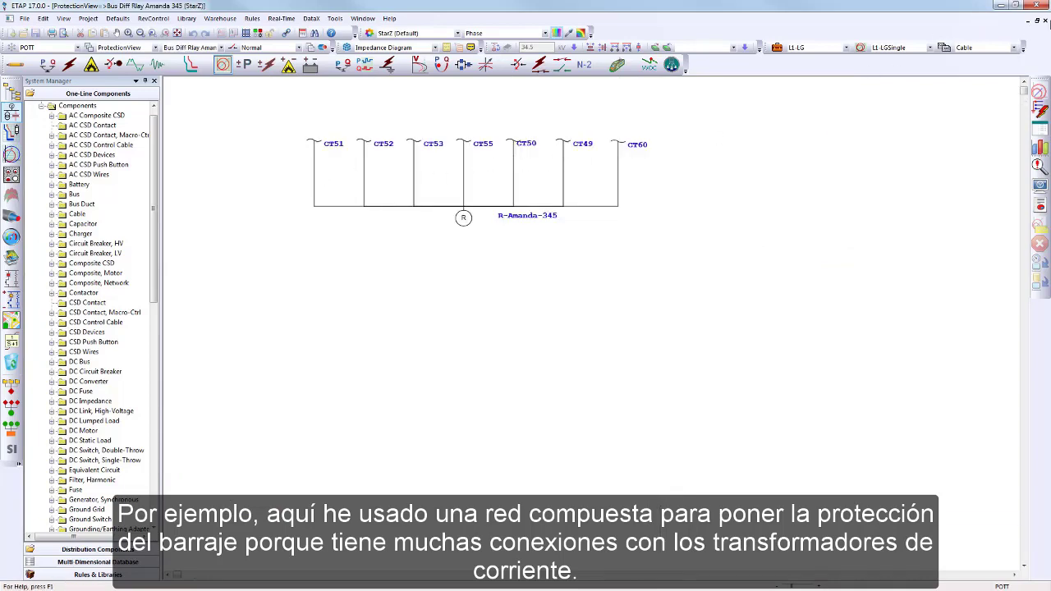
pyautogui.click(1045, 21)
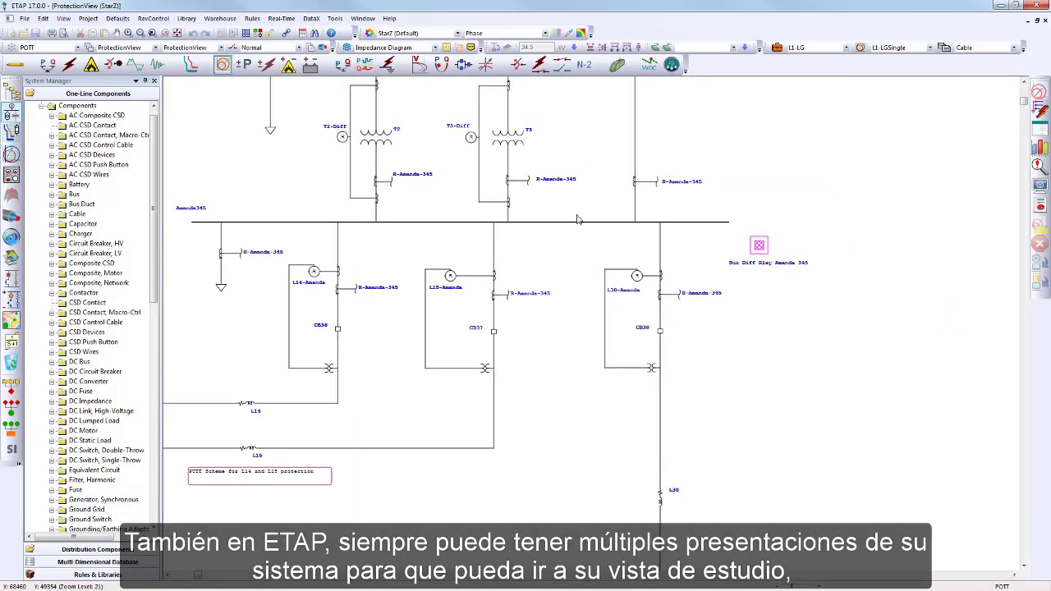
# Switch the one-line diagram to the StudyView presentation and inspect the network around the Tom230 bus
pyautogui.scroll(-5, 578, 220)
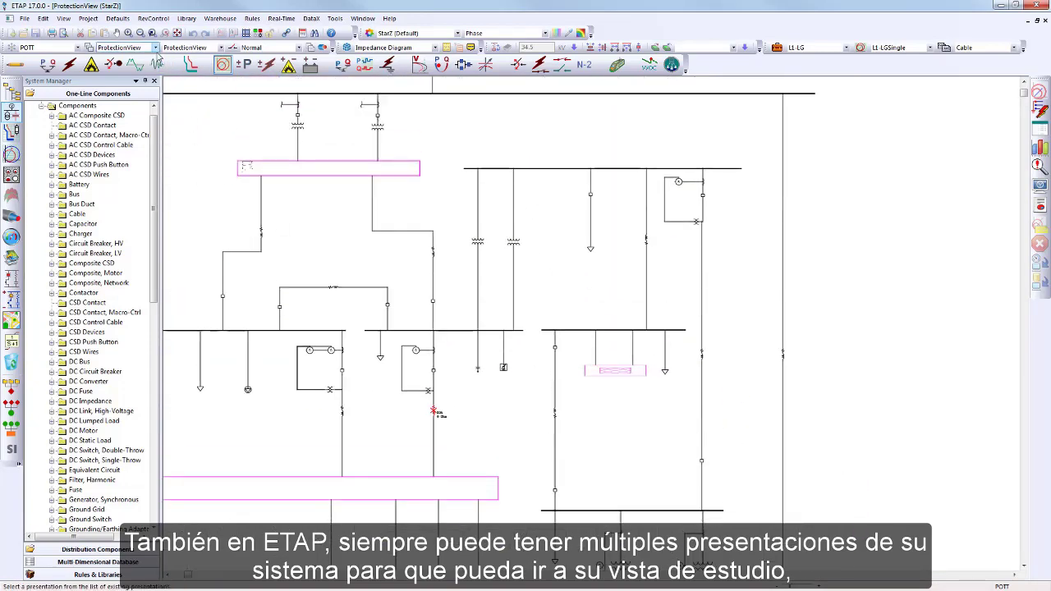
pyautogui.click(156, 48)
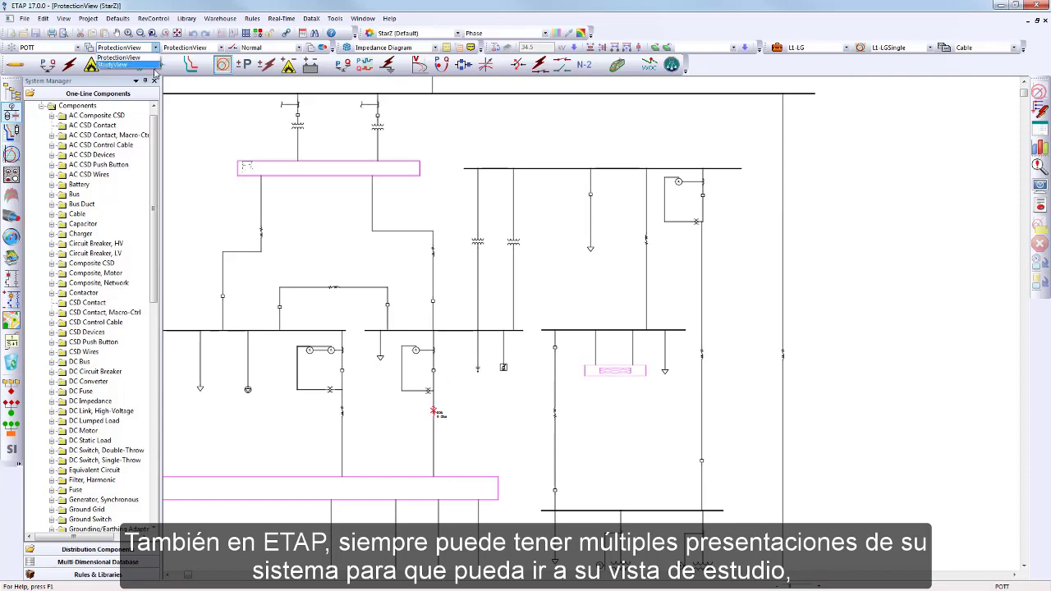
pyautogui.click(155, 73)
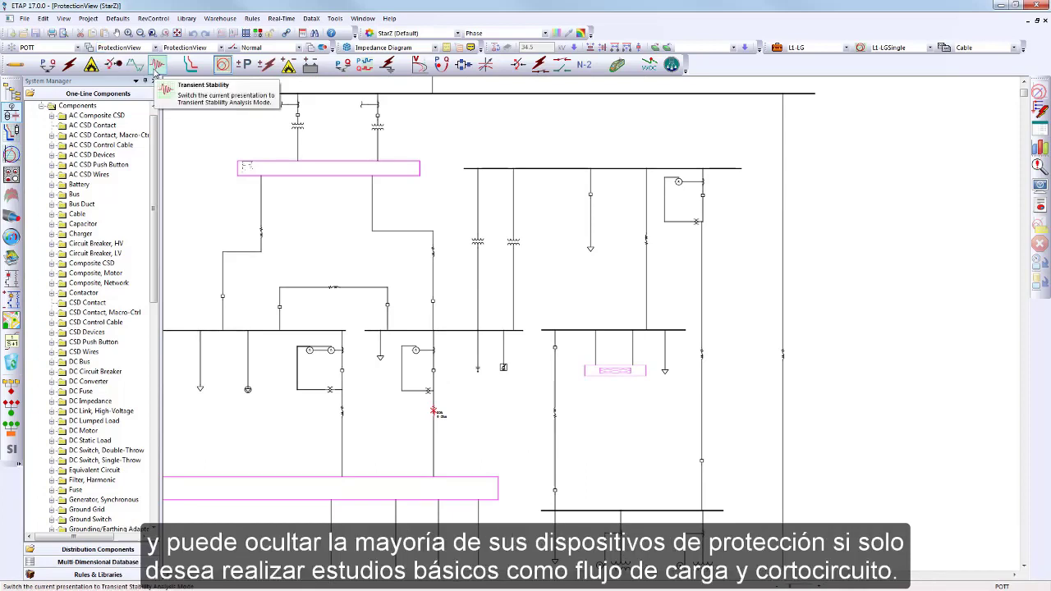
pyautogui.click(156, 48)
pyautogui.click(121, 66)
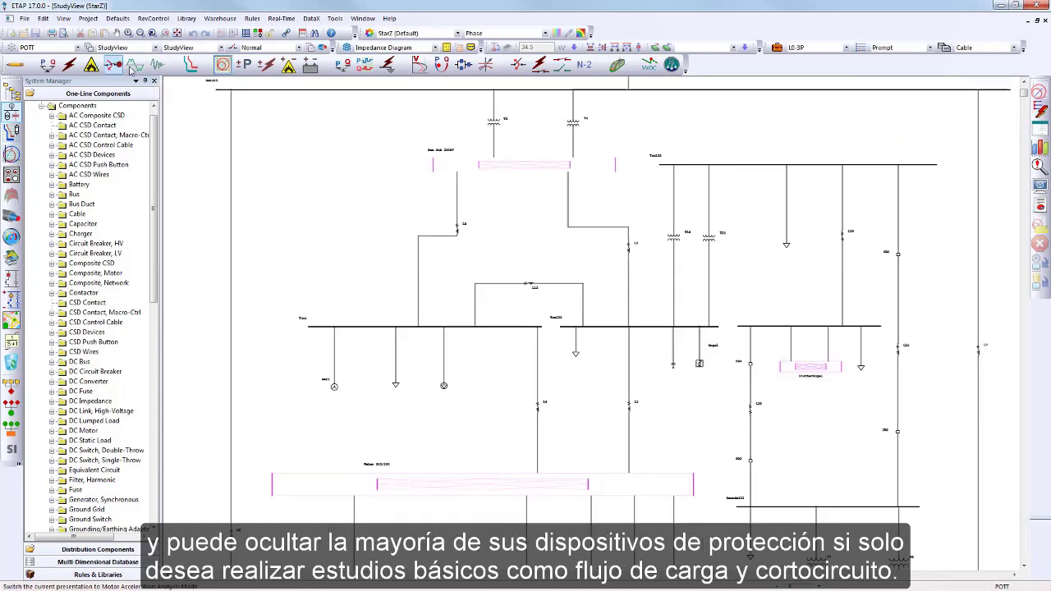
pyautogui.scroll(3, 550, 219)
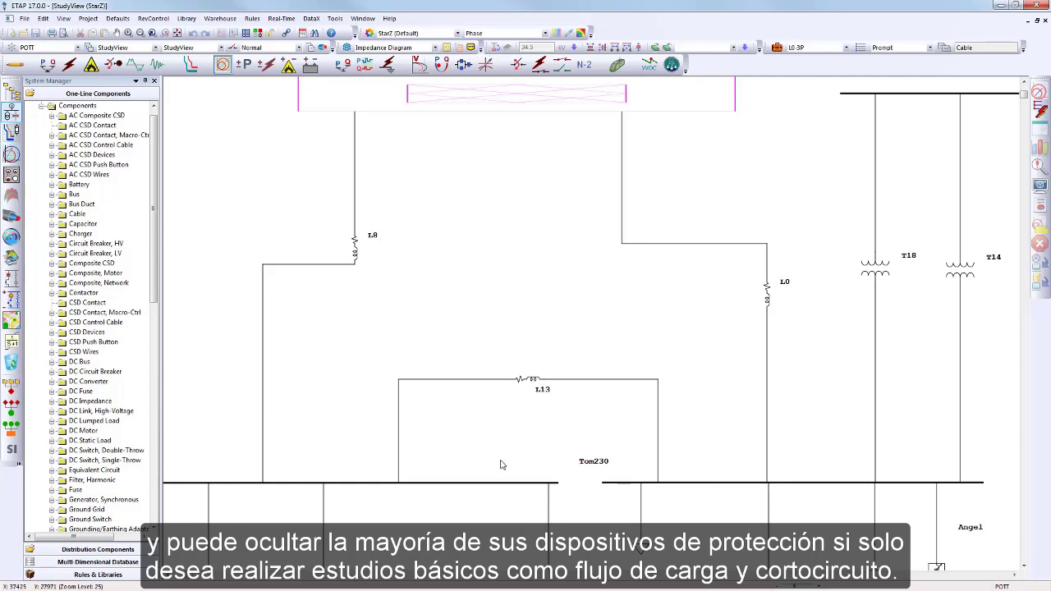
# Return to the ProtectionView presentation and open the Ben Sub 230kV composite network
pyautogui.click(128, 48)
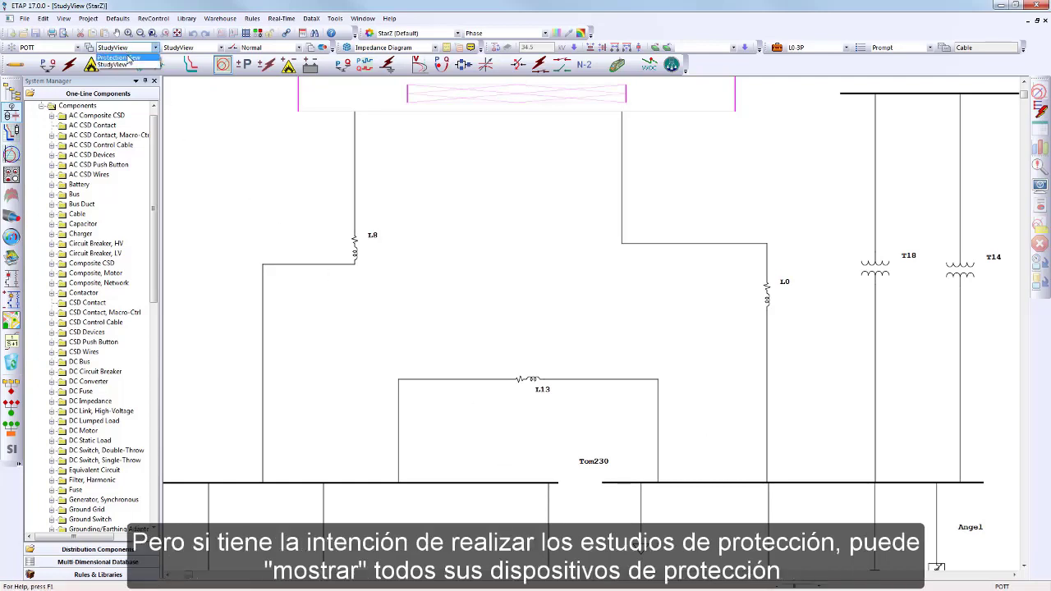
pyautogui.click(123, 57)
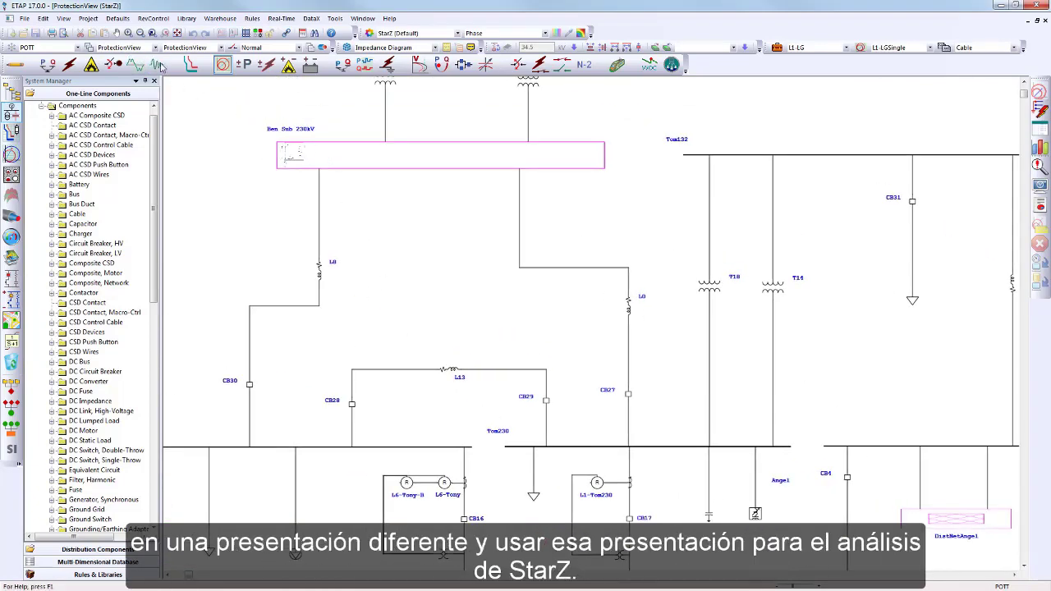
pyautogui.doubleClick(353, 164)
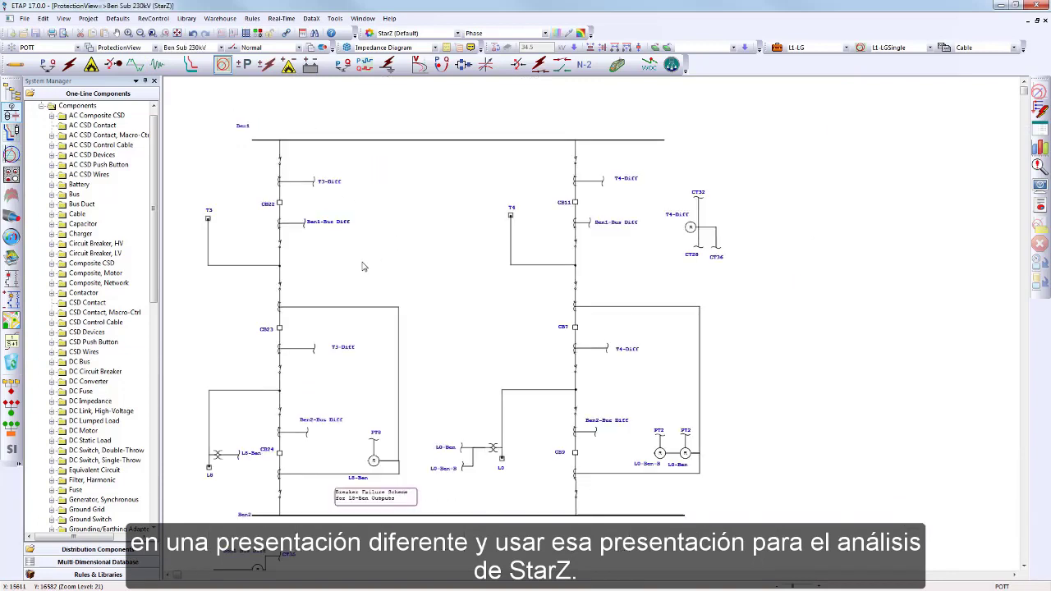
# Examine how the L0-Ben relay connects to its current transformers and, through the PT2 remote connector, to the voltage transformer
pyautogui.scroll(-3, 399, 268)
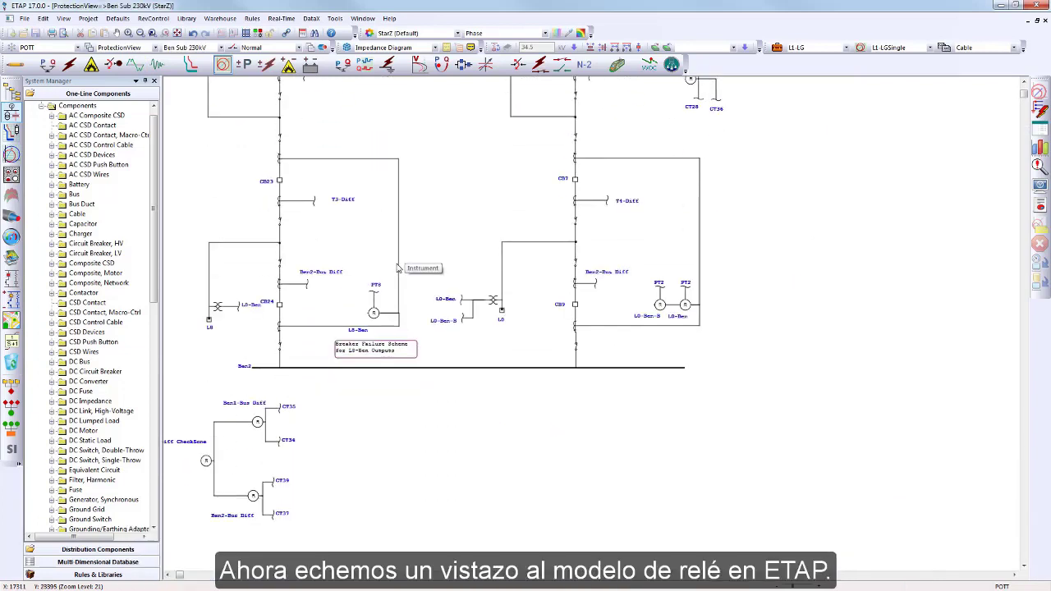
pyautogui.scroll(2, 398, 269)
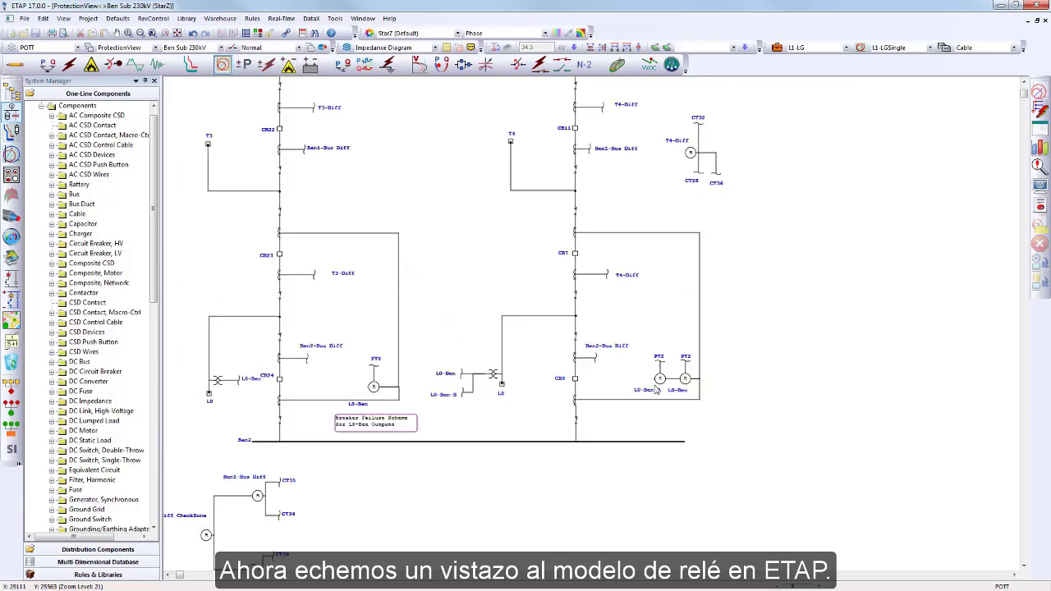
pyautogui.moveTo(754, 417); pyautogui.dragTo(590, 396)
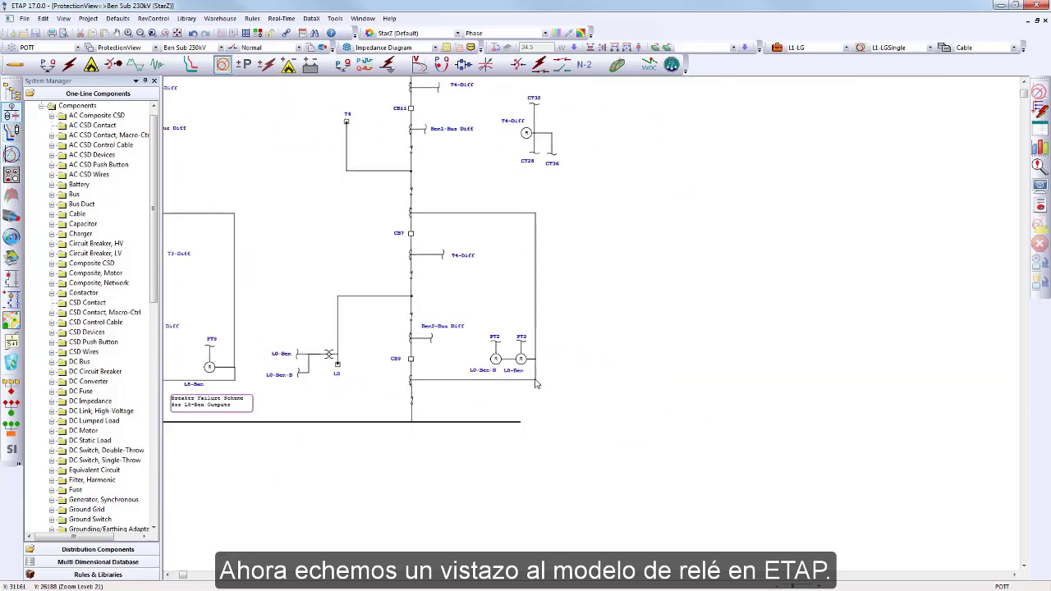
pyautogui.scroll(2, 537, 384)
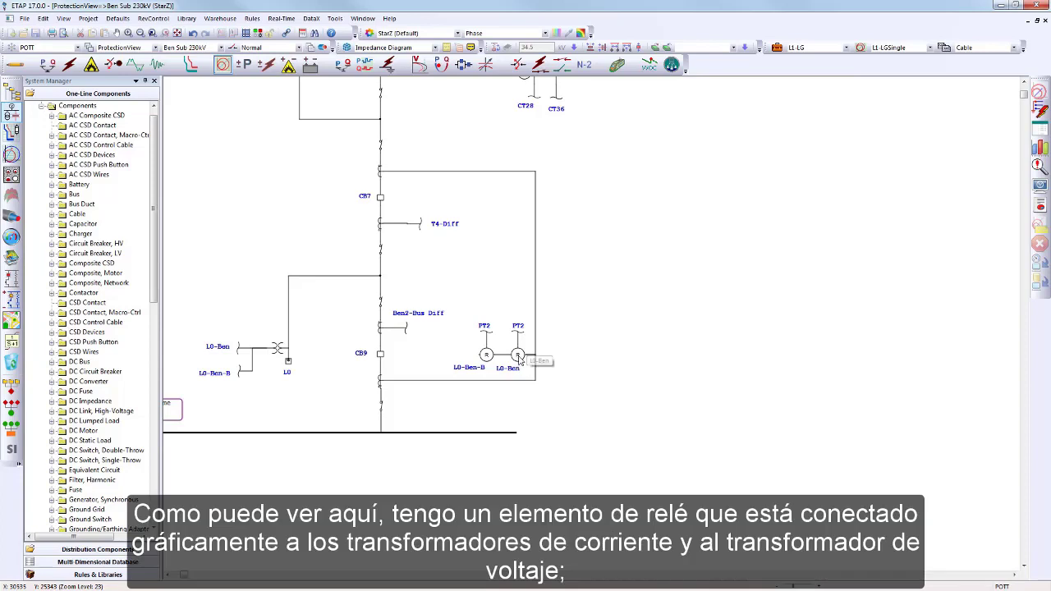
pyautogui.scroll(2, 519, 358)
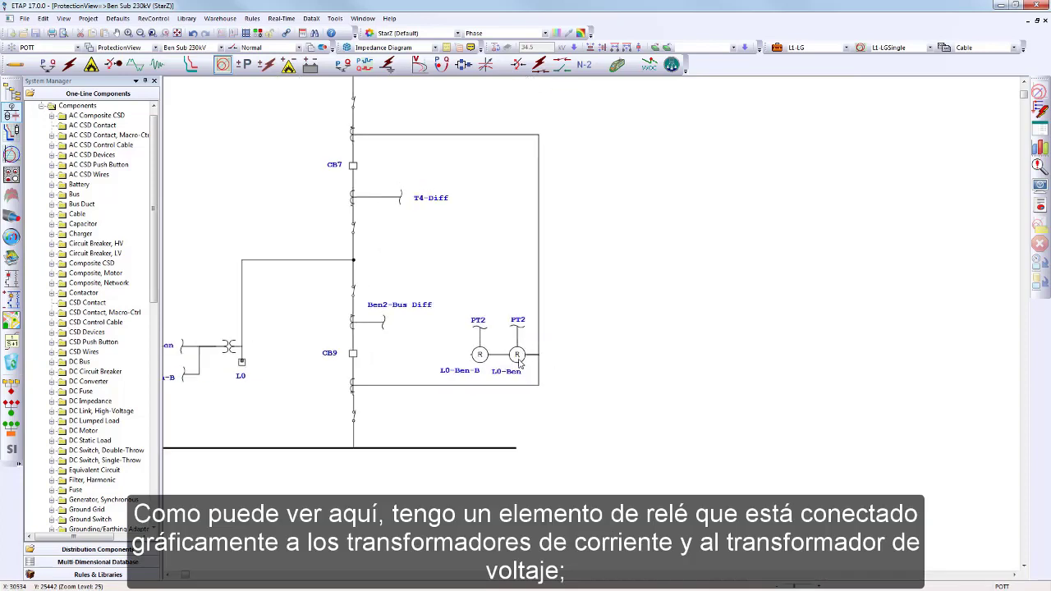
pyautogui.click(518, 355)
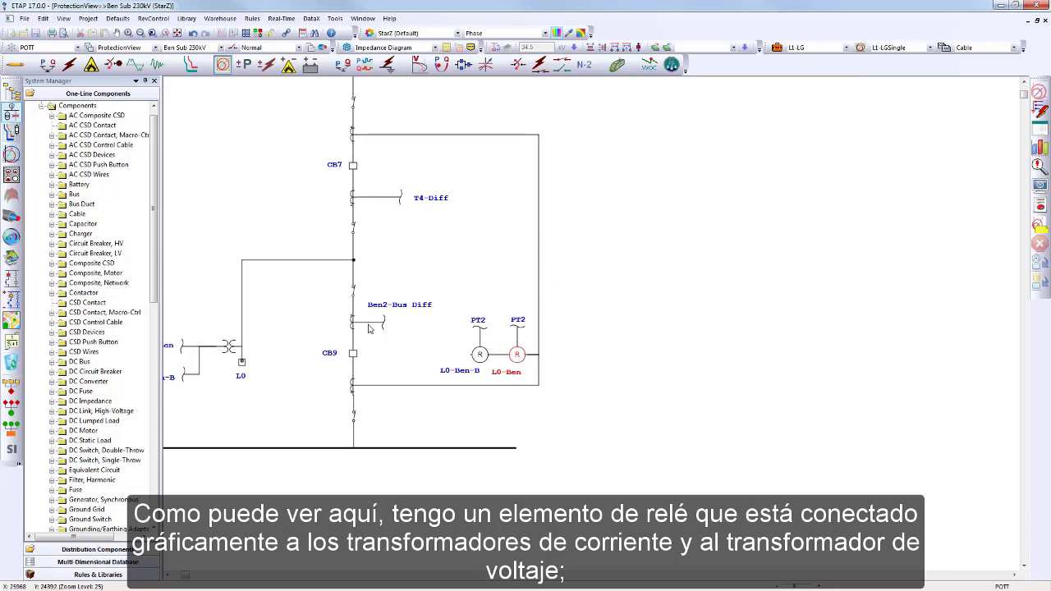
pyautogui.click(521, 326)
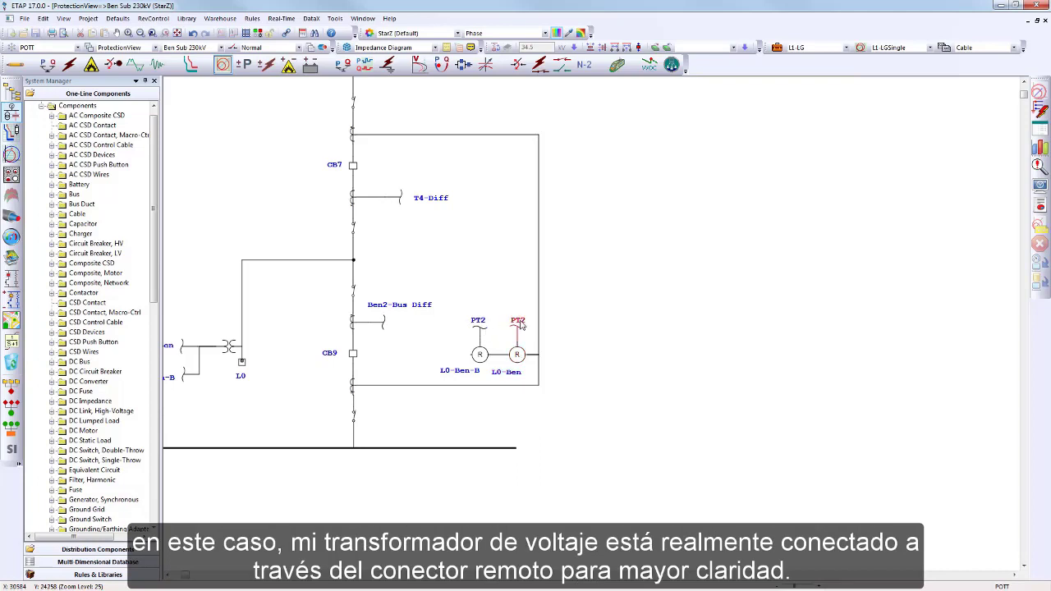
pyautogui.moveTo(254, 411); pyautogui.dragTo(331, 413)
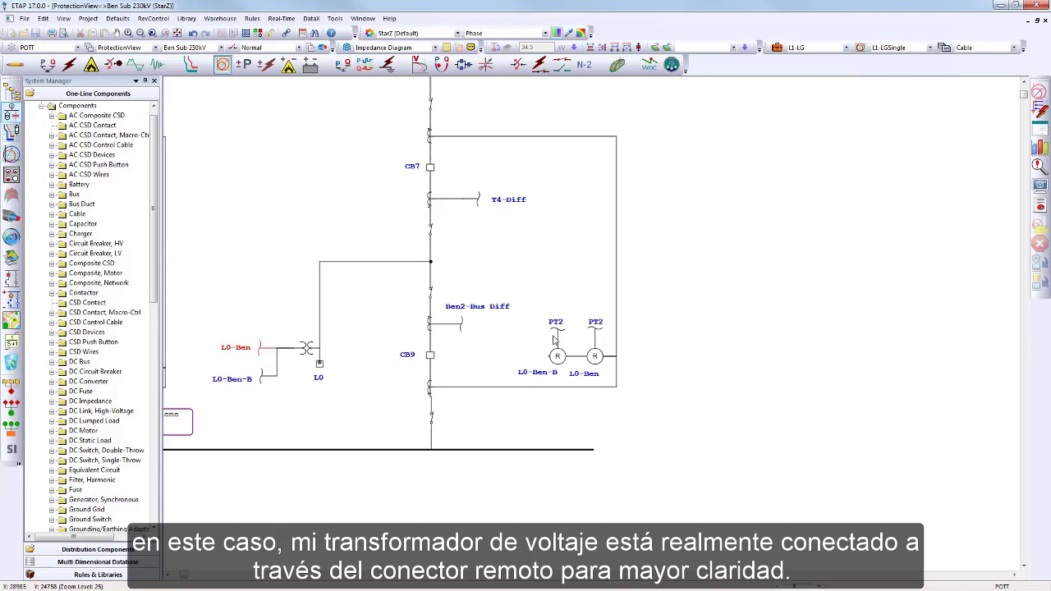
# Open the L0-Ben relay's properties and view its current and voltage input terminals
pyautogui.doubleClick(600, 362)
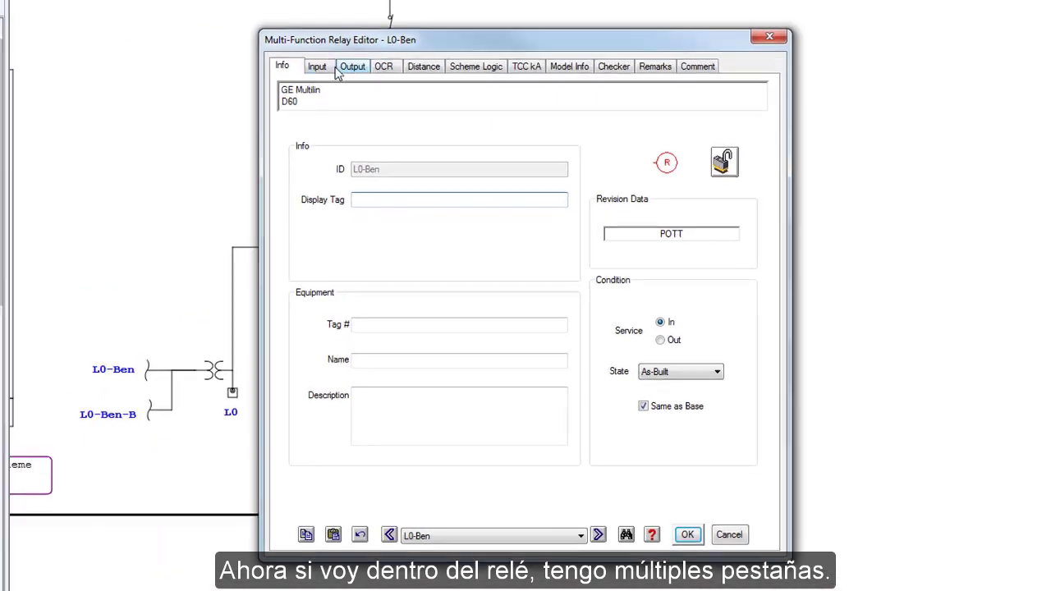
pyautogui.click(379, 135)
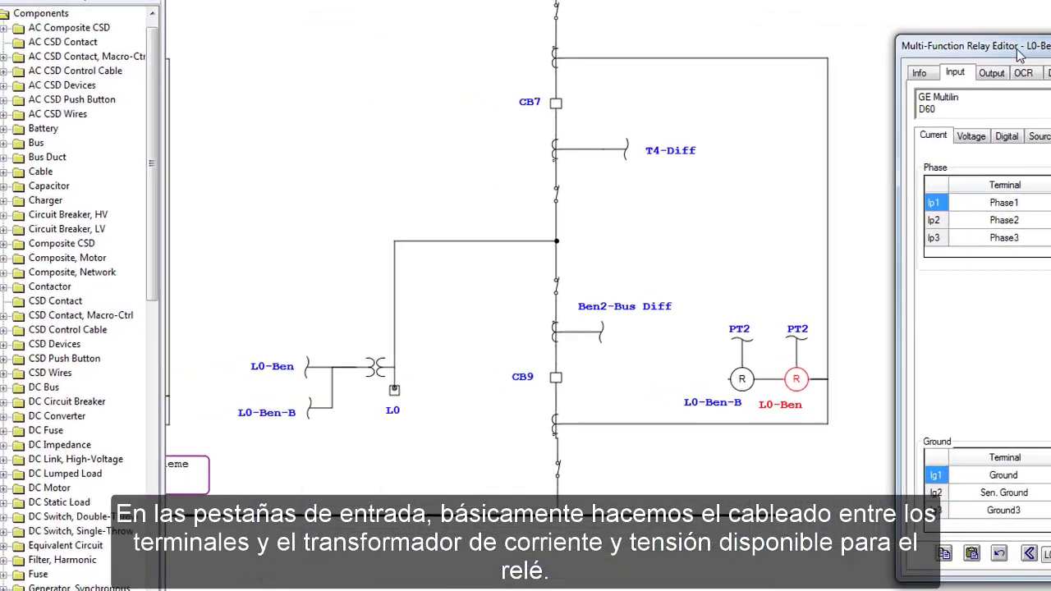
pyautogui.moveTo(378, 36); pyautogui.dragTo(167, 48)
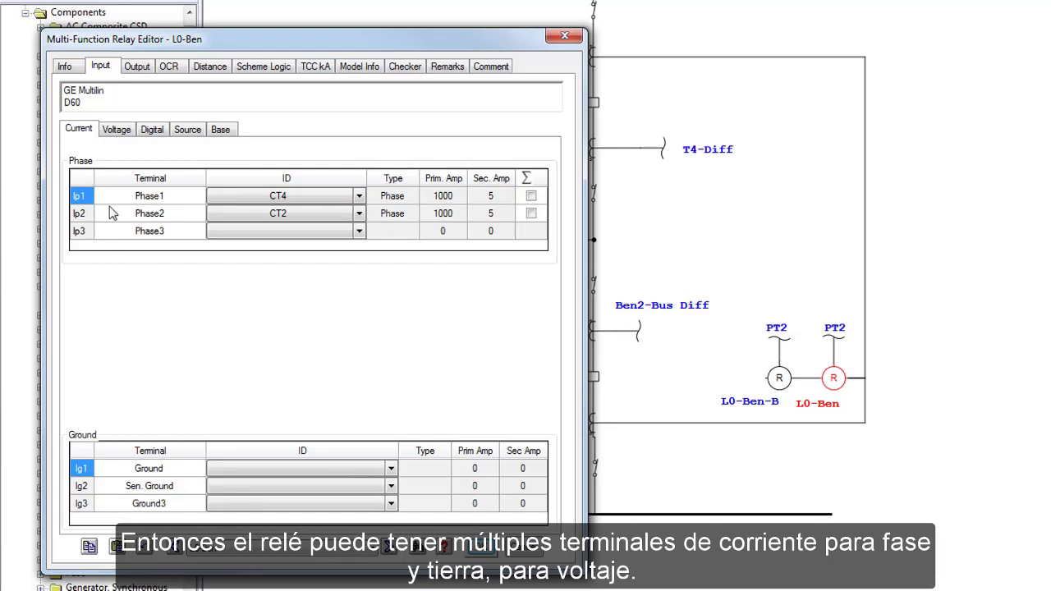
pyautogui.click(111, 134)
pyautogui.click(73, 136)
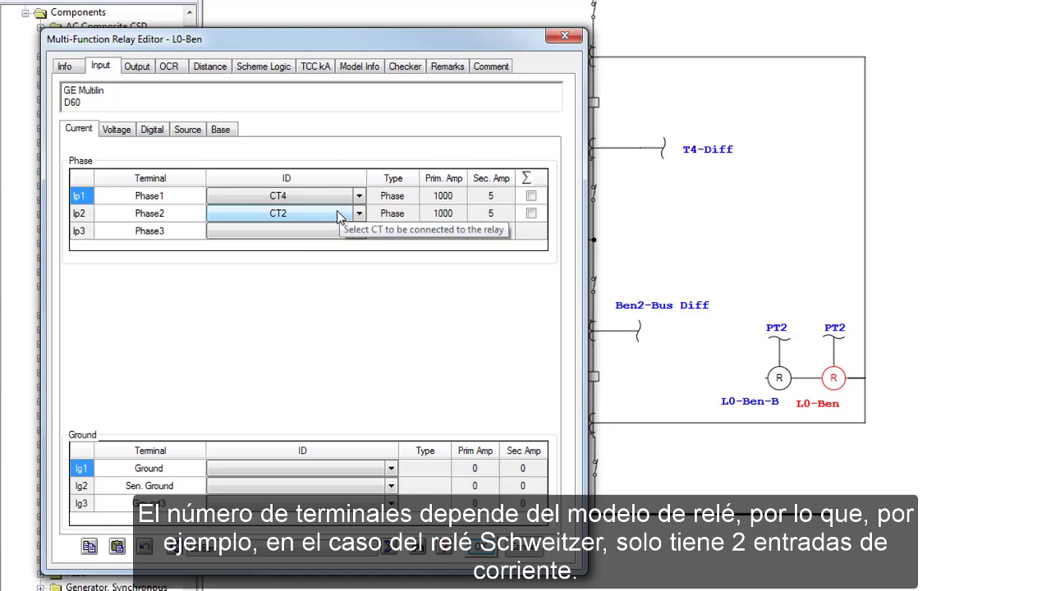
# Compare the current input terminals of the L1-Weber, L2-Weber and L3-Tim relays, and close the relay editor
pyautogui.click(390, 548)
pyautogui.click(390, 549)
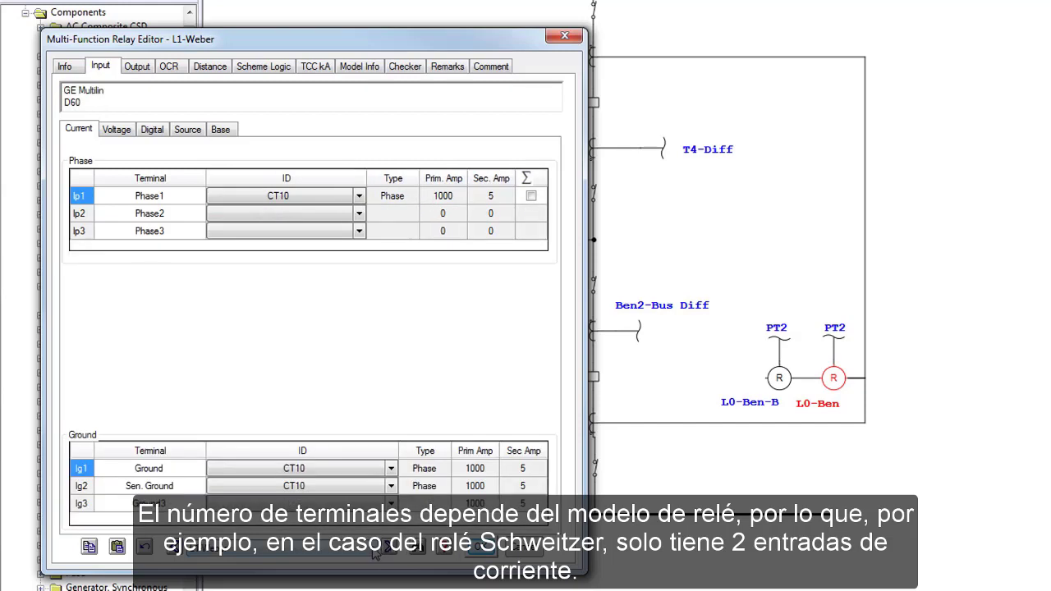
pyautogui.click(390, 548)
pyautogui.click(390, 548)
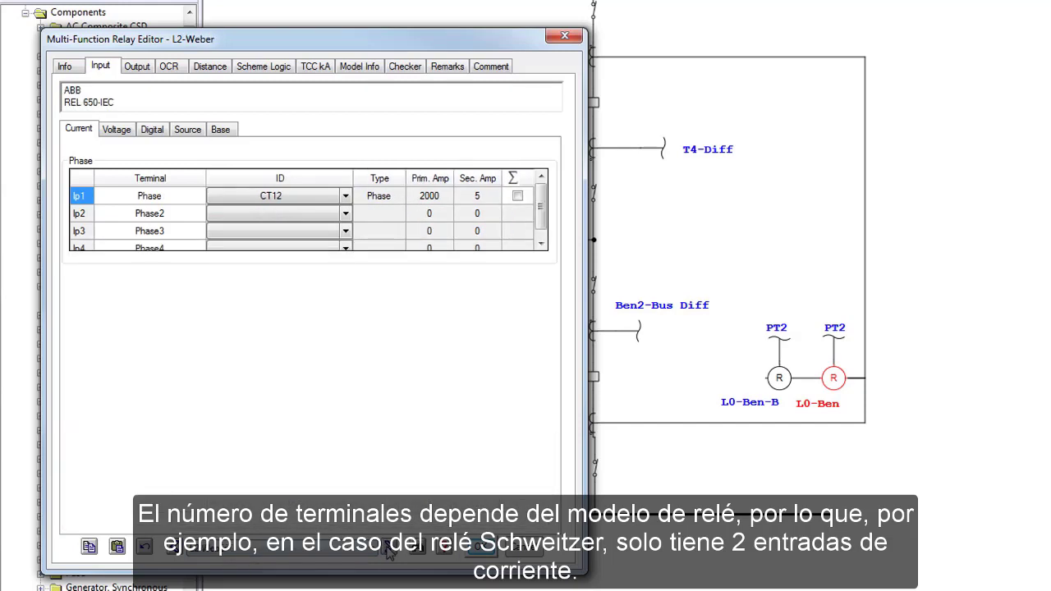
pyautogui.click(389, 548)
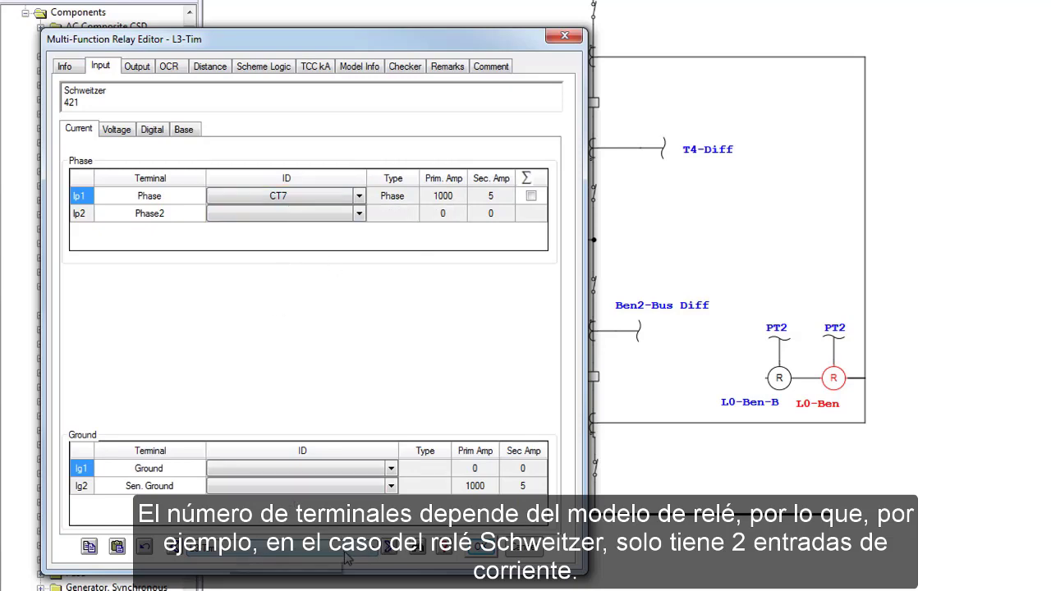
pyautogui.click(522, 550)
# Open the L0-Ben relay's properties again and view its voltage input terminals
pyautogui.doubleClick(839, 392)
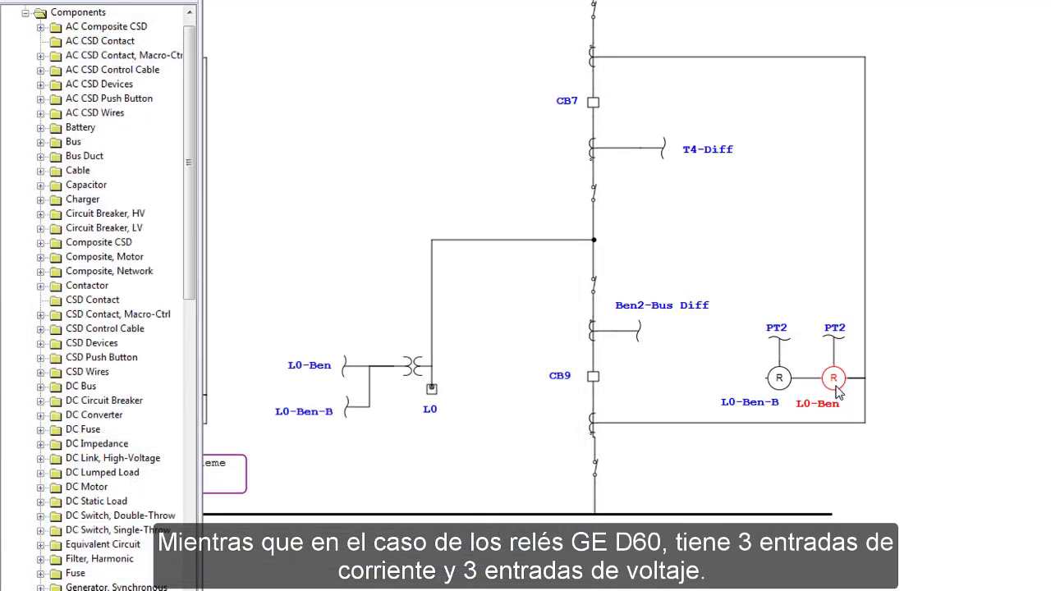
pyautogui.click(518, 55)
pyautogui.moveTo(621, 32); pyautogui.dragTo(402, 22)
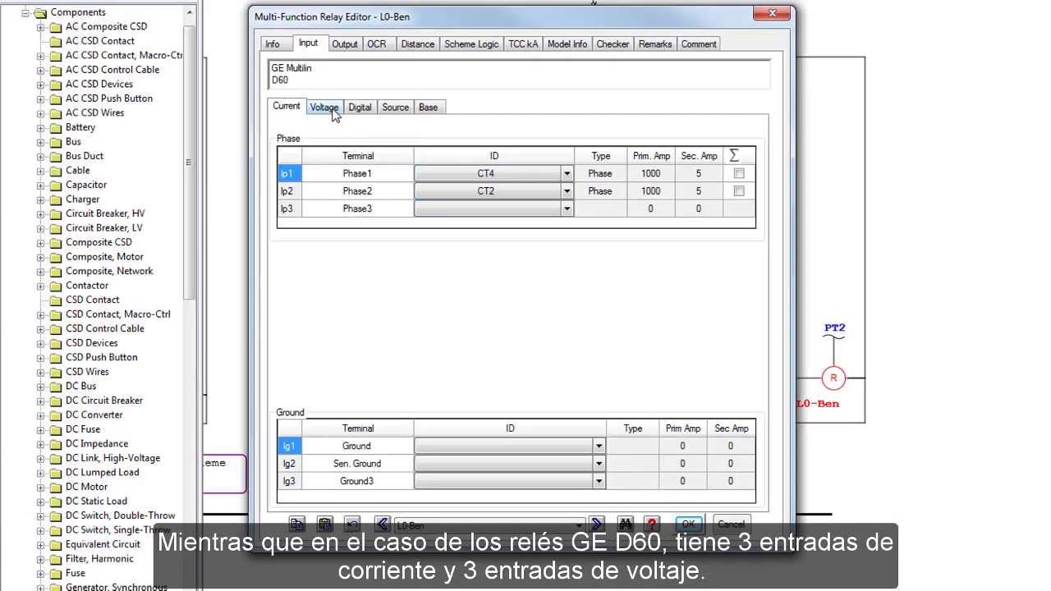
pyautogui.click(325, 108)
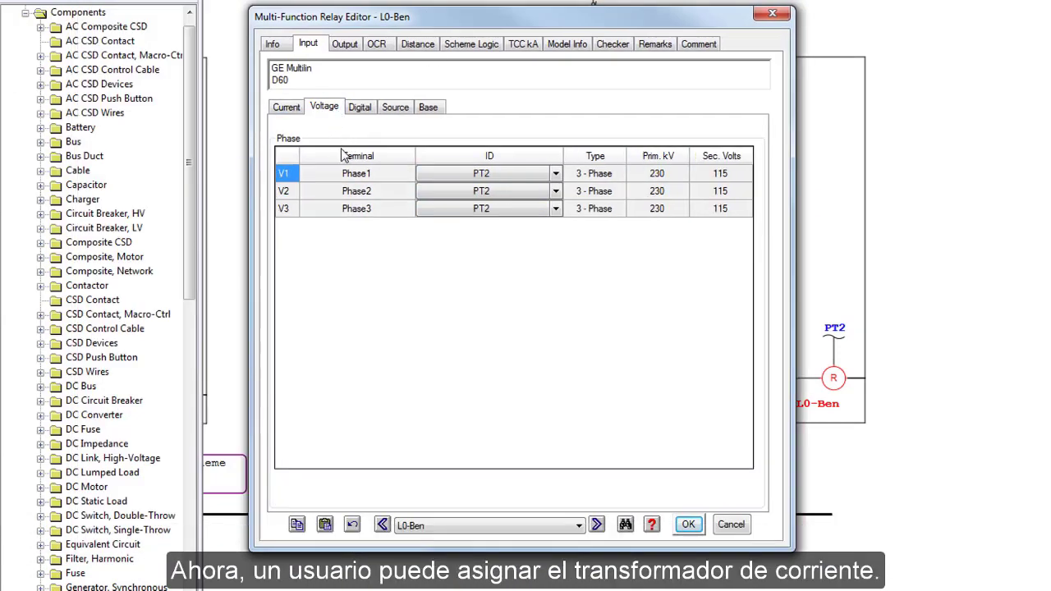
# Check the current transformer choices for L0-Ben's Phase1 and Phase2 current terminals
pyautogui.click(294, 108)
pyautogui.moveTo(532, 23); pyautogui.dragTo(1050, 65)
pyautogui.click(824, 189)
pyautogui.click(829, 199)
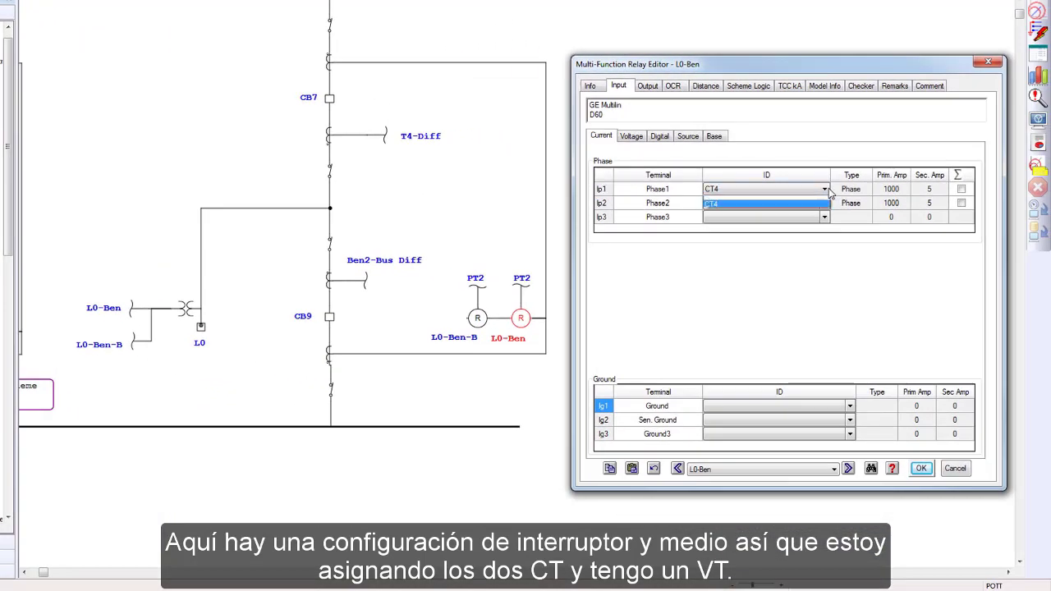
pyautogui.click(826, 202)
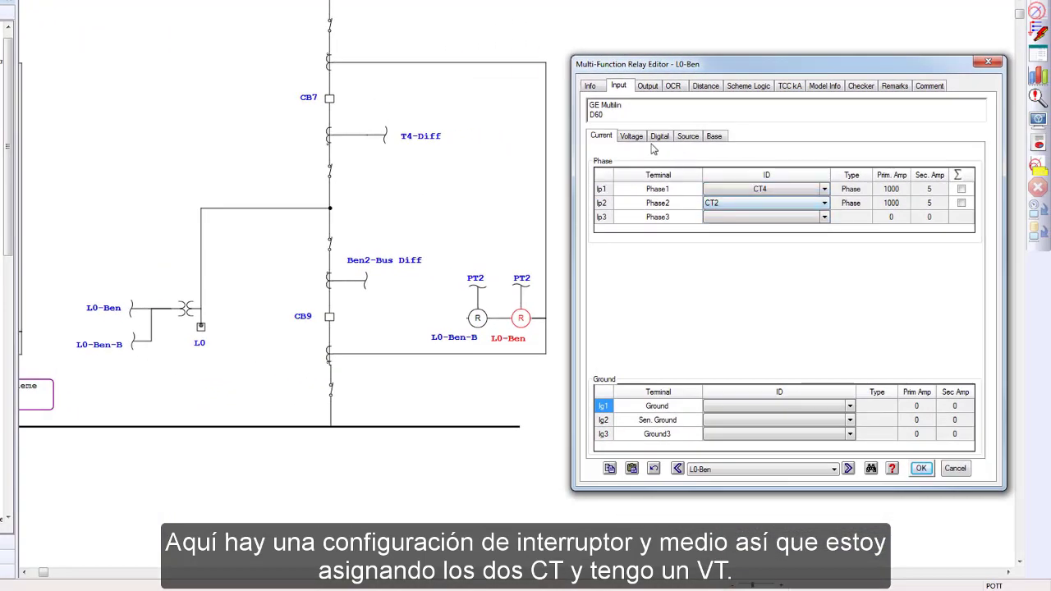
# Clear the PT2 assignment from L0-Ben's Phase2 and Phase3 voltage terminals, keeping it only on Phase1
pyautogui.click(631, 136)
pyautogui.click(815, 203)
pyautogui.click(761, 203)
pyautogui.click(761, 222)
pyautogui.click(816, 217)
pyautogui.click(816, 216)
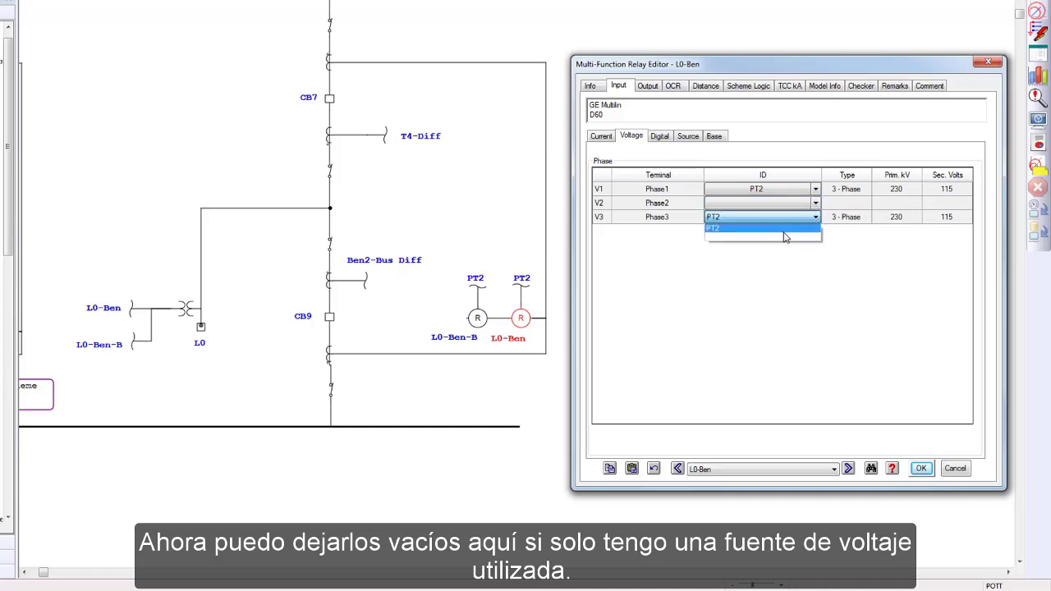
pyautogui.click(784, 237)
pyautogui.click(600, 190)
# View L0-Ben's digital inputs and the device types that can be assigned to the CB24Fail input
pyautogui.click(662, 137)
pyautogui.moveTo(661, 66); pyautogui.dragTo(589, 64)
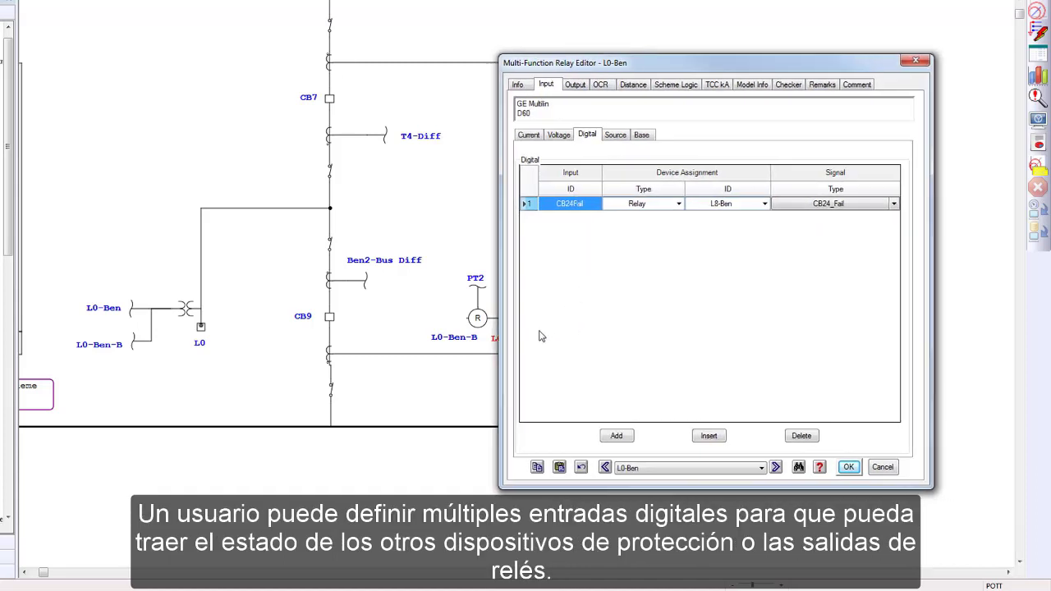
pyautogui.click(679, 204)
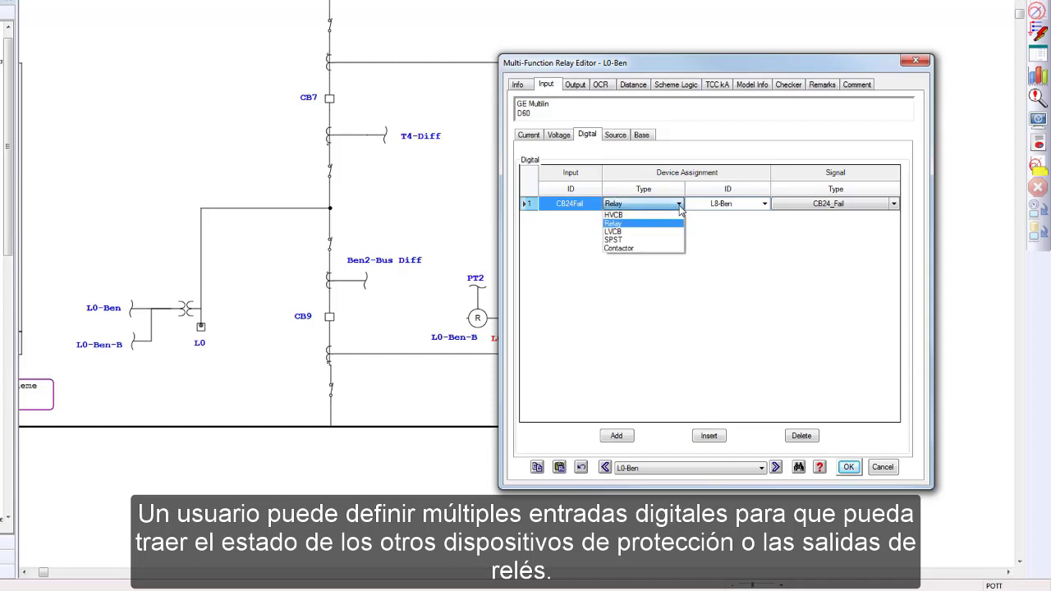
pyautogui.click(679, 206)
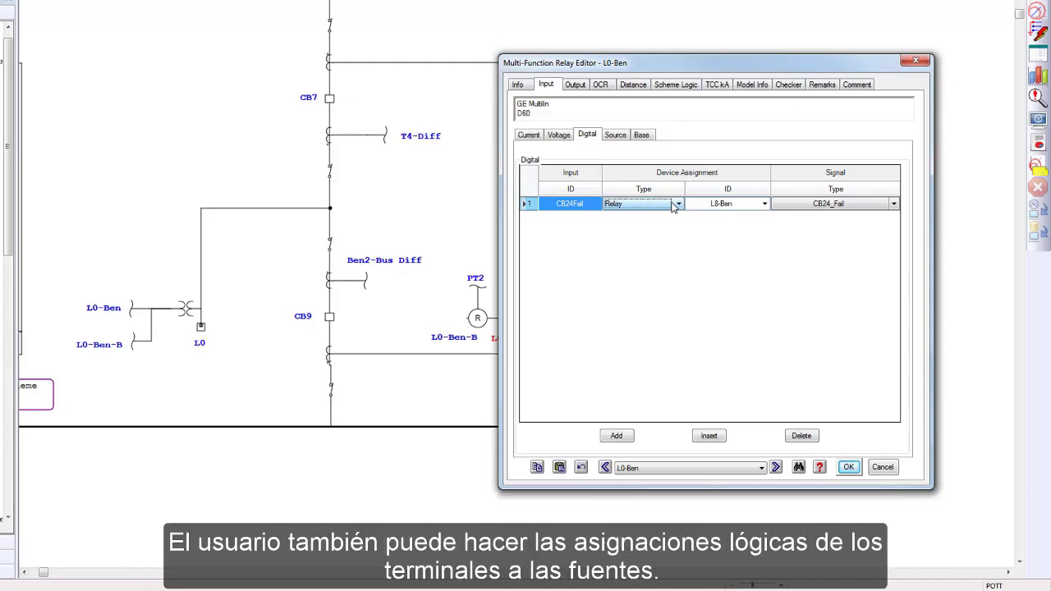
# View L0-Ben's source mapping and the current summation options available for the Phase CT source
pyautogui.click(617, 136)
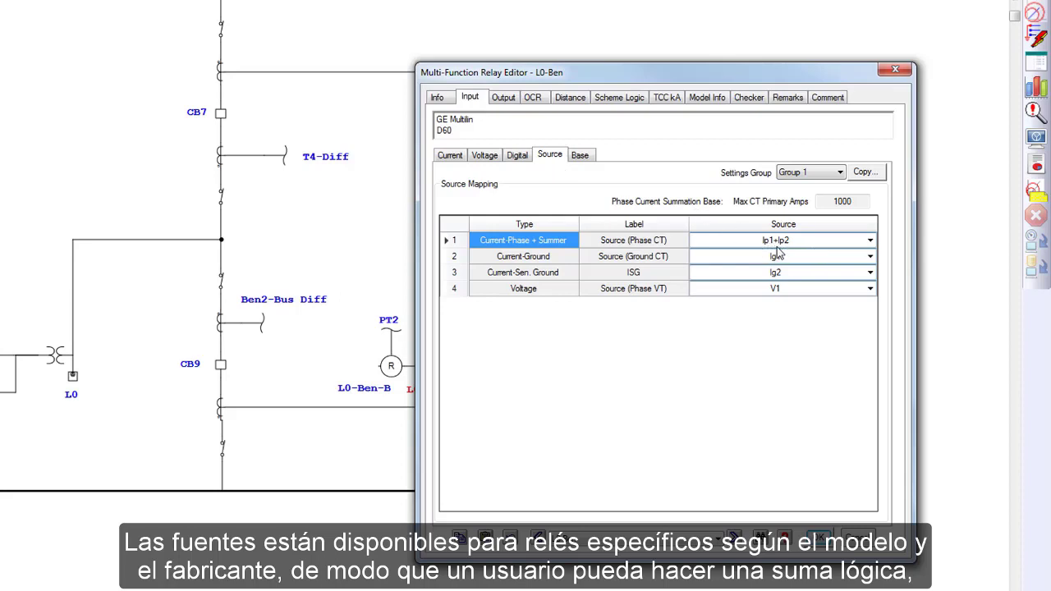
pyautogui.click(871, 240)
pyautogui.click(870, 241)
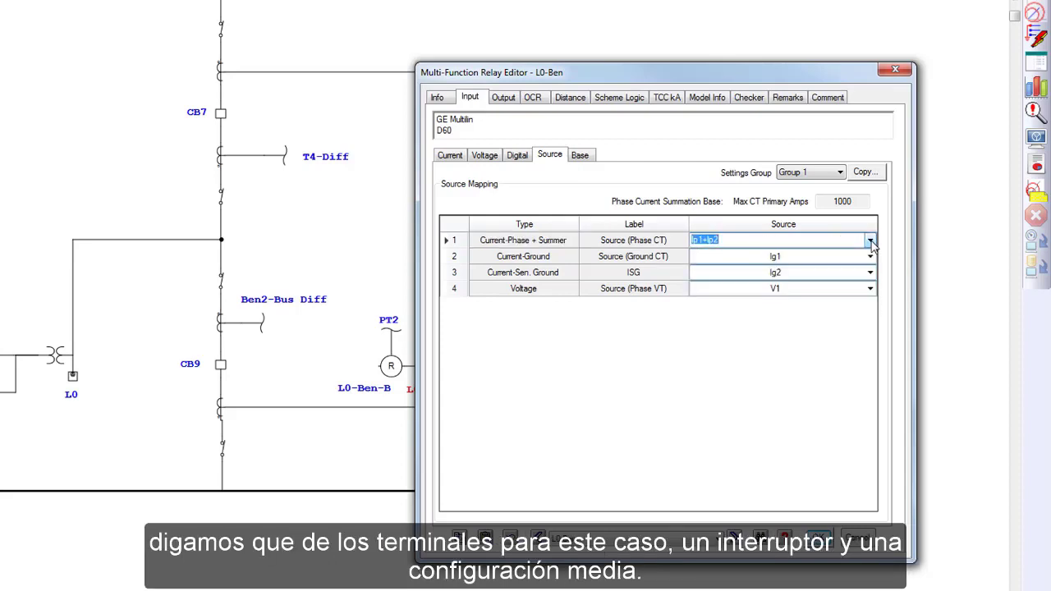
pyautogui.click(871, 240)
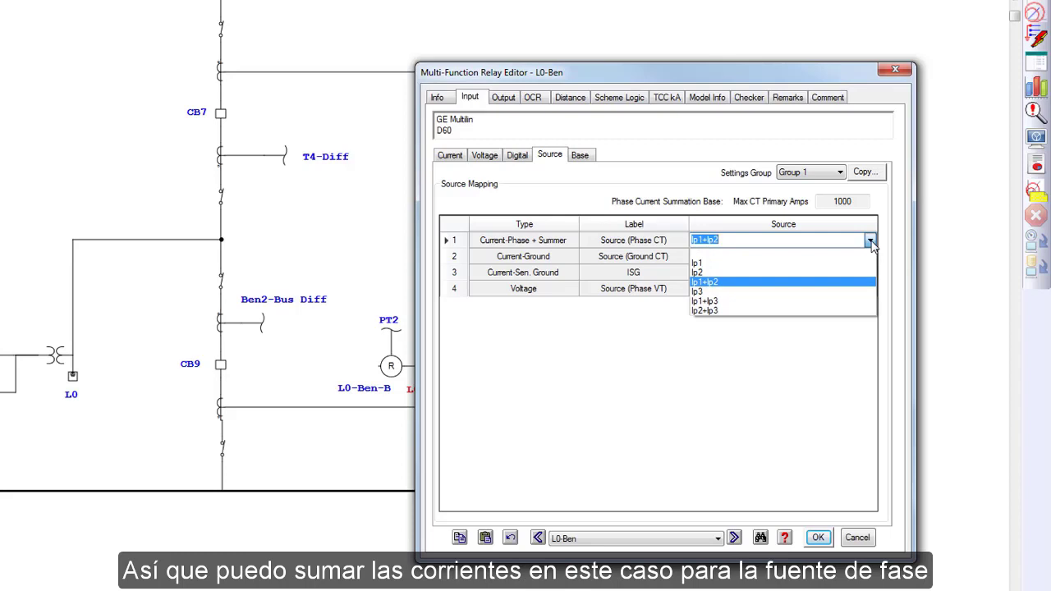
pyautogui.click(870, 241)
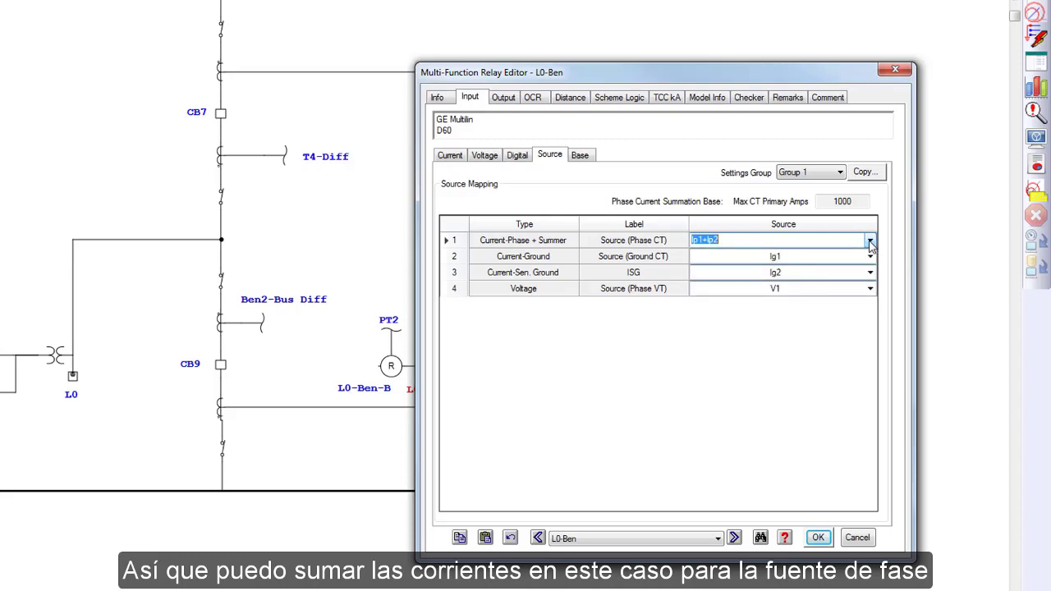
# Review L0-Ben's output interlocks, overcurrent settings and distance protection settings by phase distance zone
pyautogui.click(515, 99)
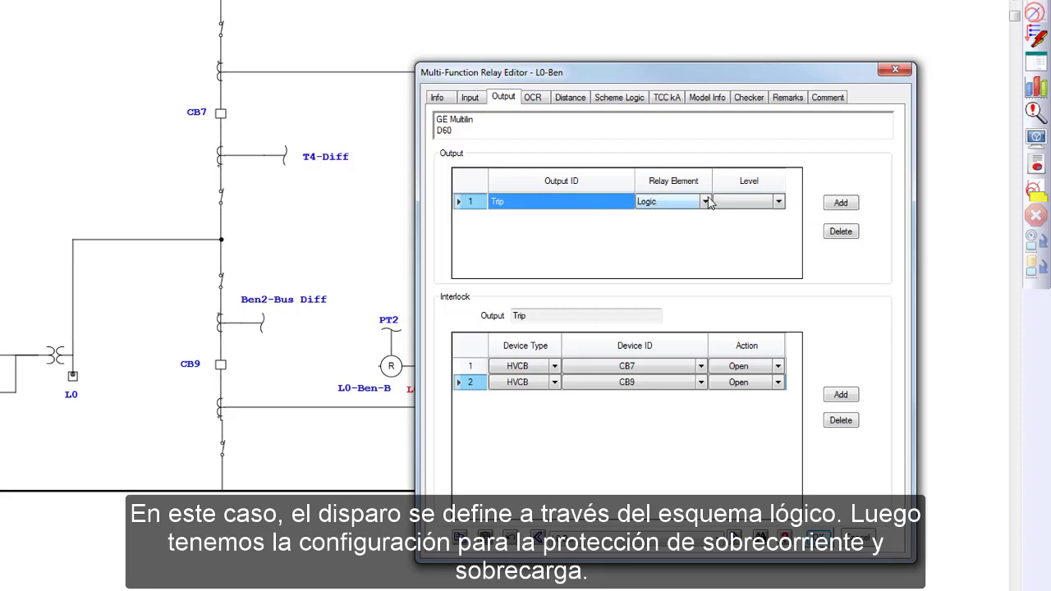
pyautogui.click(533, 98)
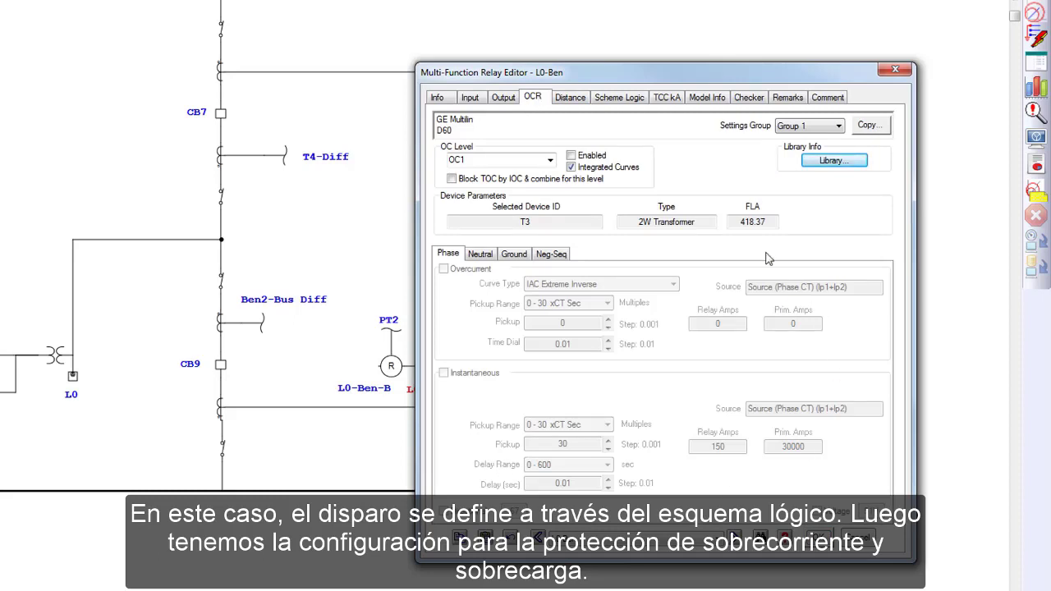
pyautogui.click(579, 98)
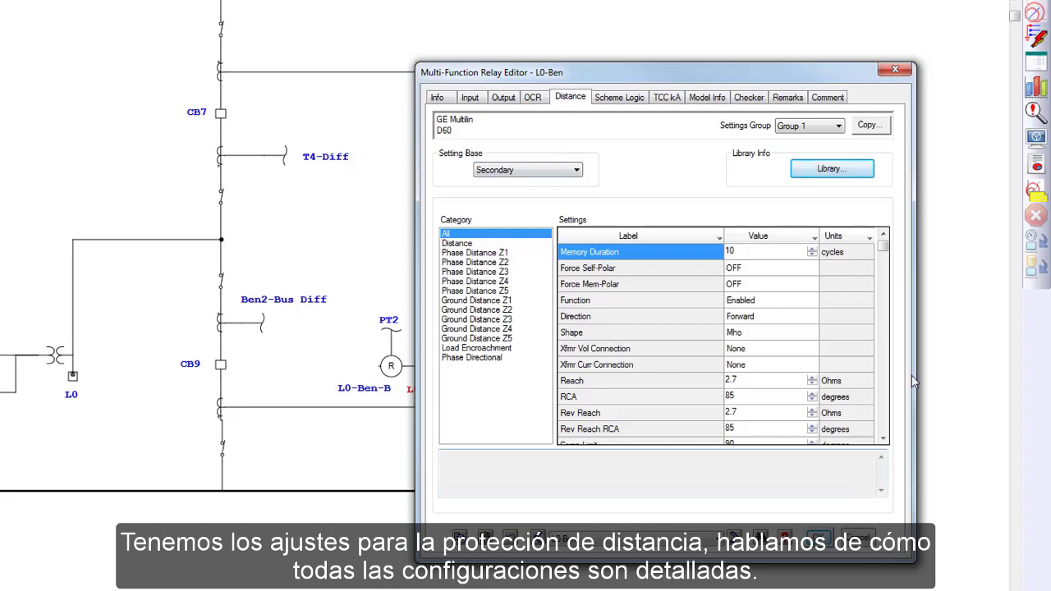
pyautogui.click(457, 243)
pyautogui.click(475, 252)
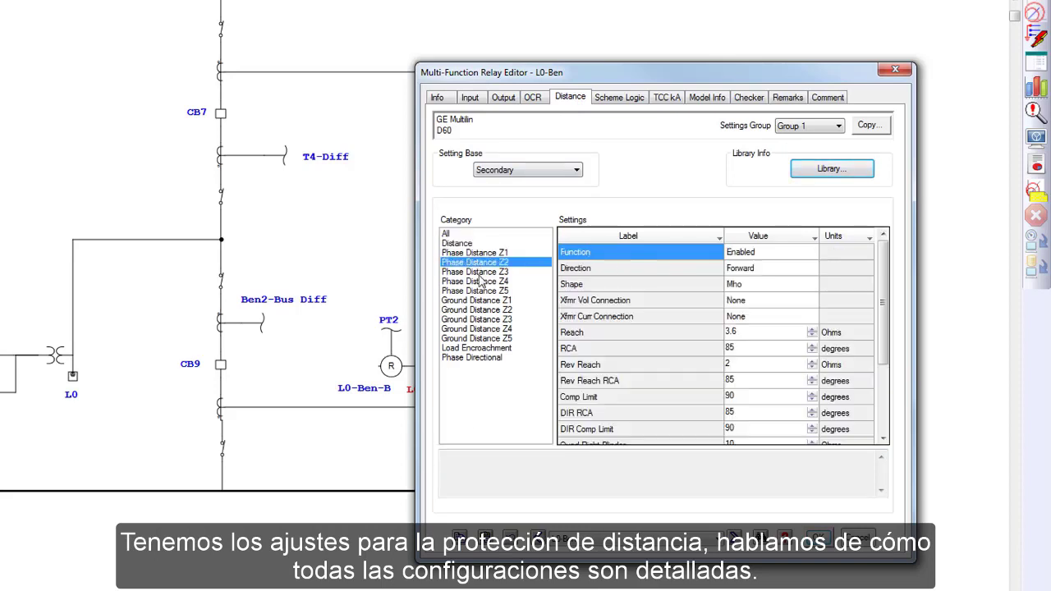
pyautogui.click(475, 271)
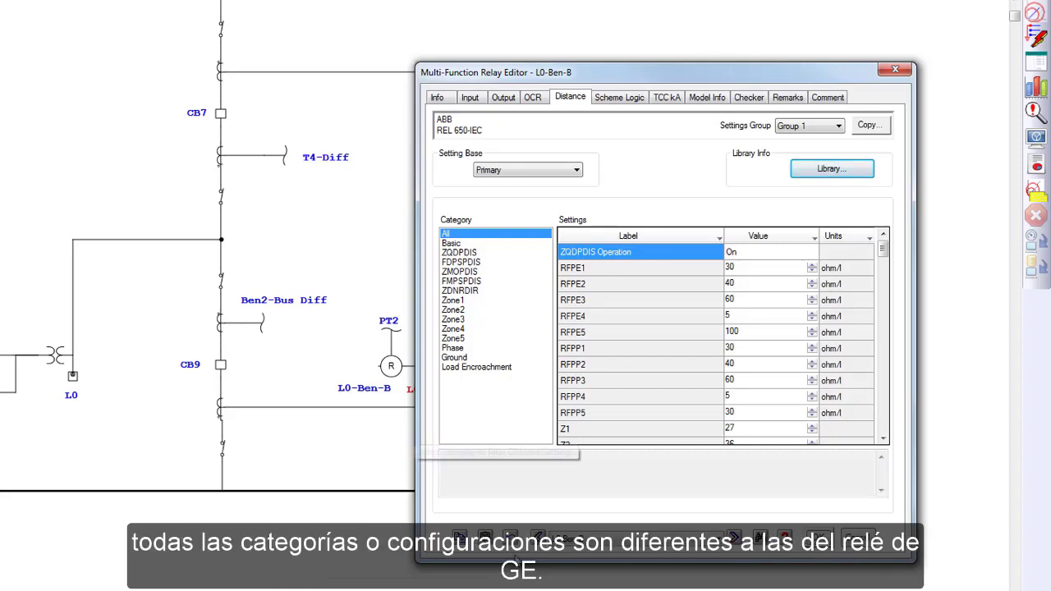
# Check L0-Ben's distance settings groups and setting base options, and compare the setting base with the L0-Ben-B relay's
pyautogui.click(538, 538)
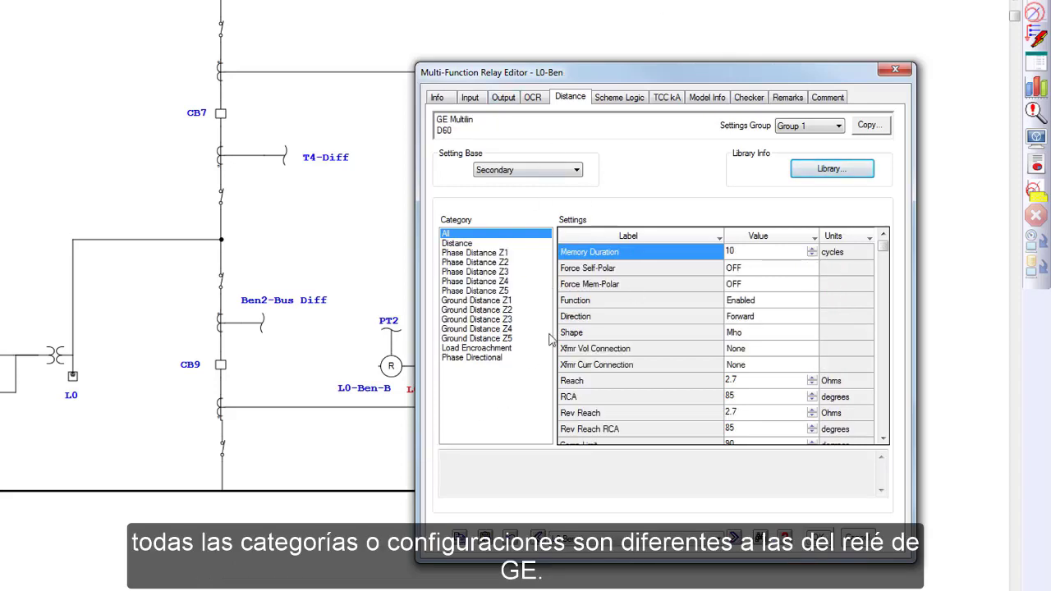
pyautogui.click(839, 126)
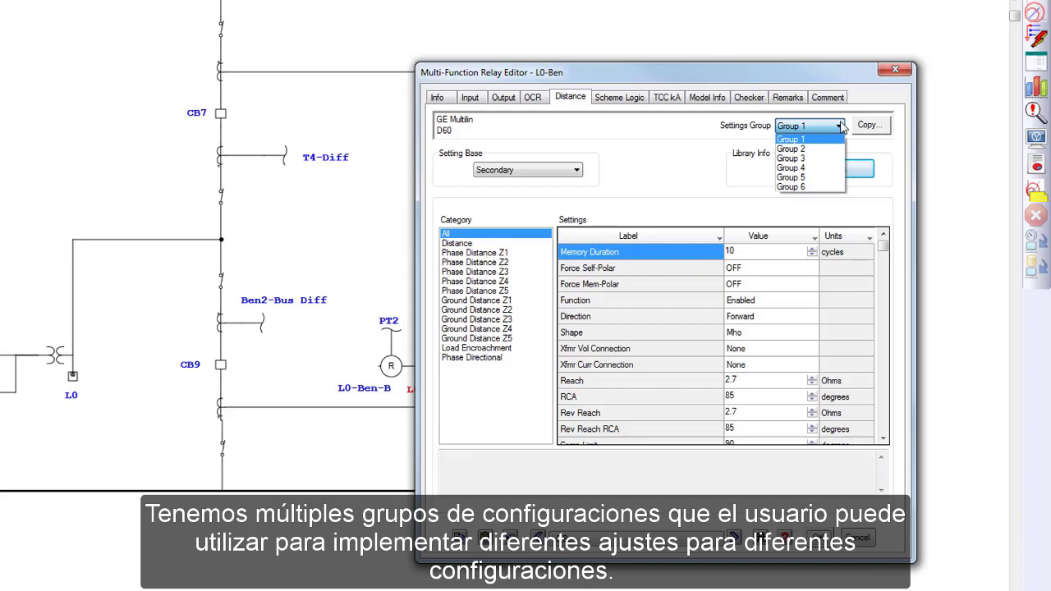
pyautogui.click(841, 127)
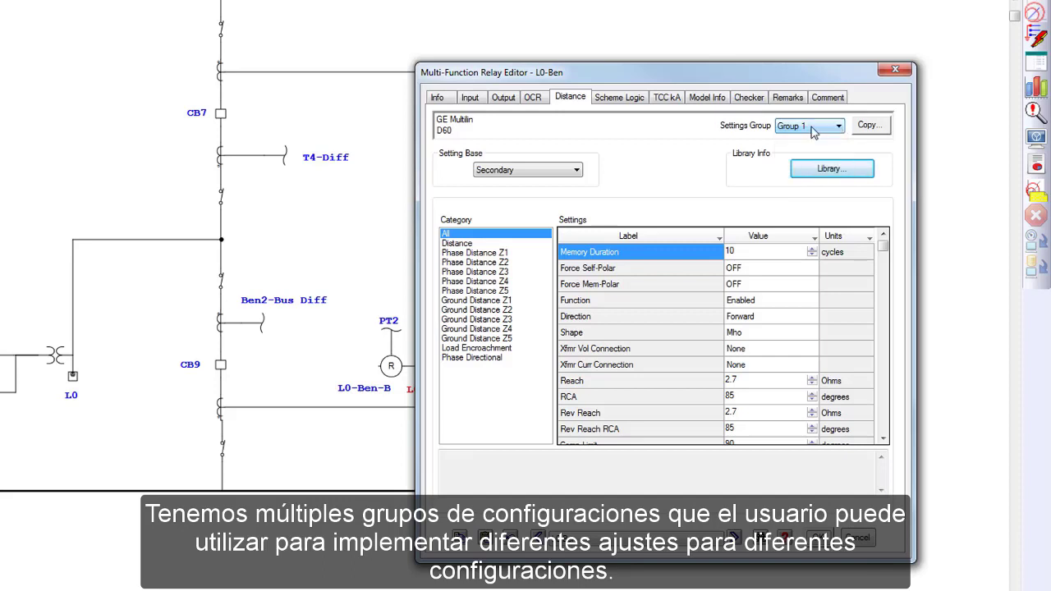
pyautogui.click(575, 171)
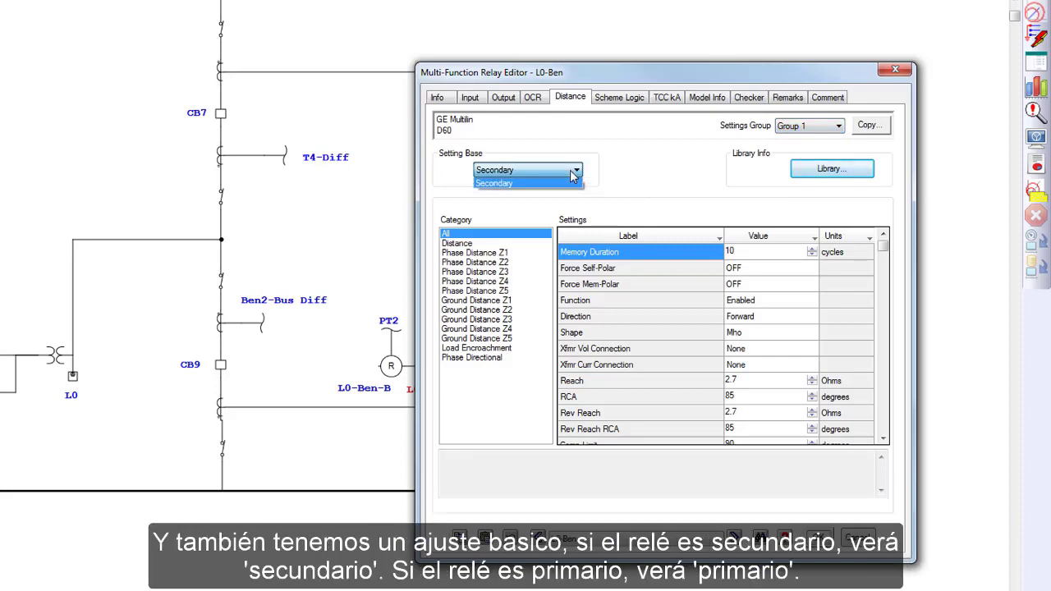
pyautogui.click(636, 166)
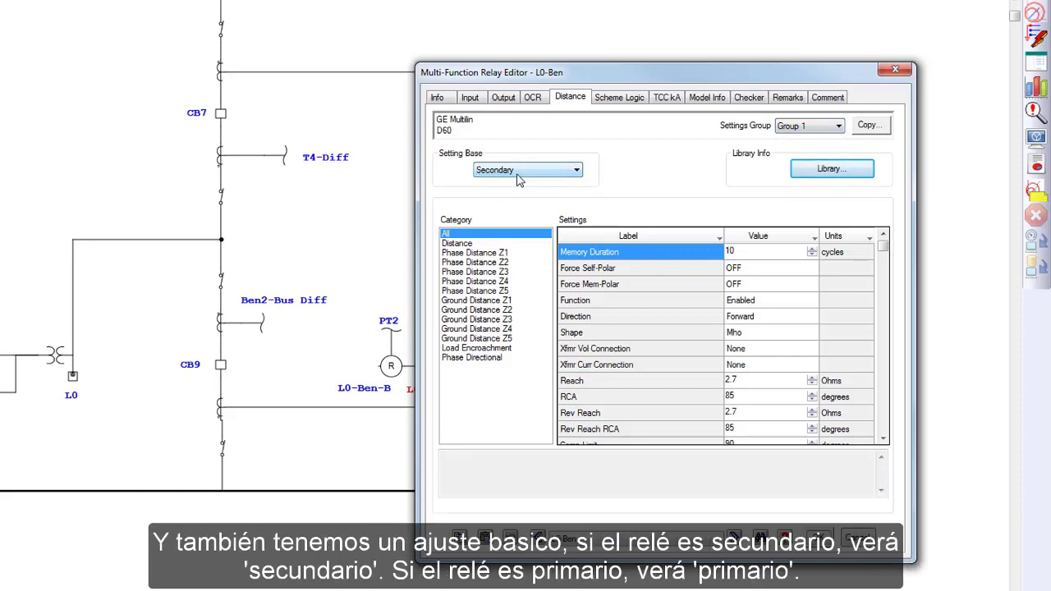
pyautogui.click(738, 543)
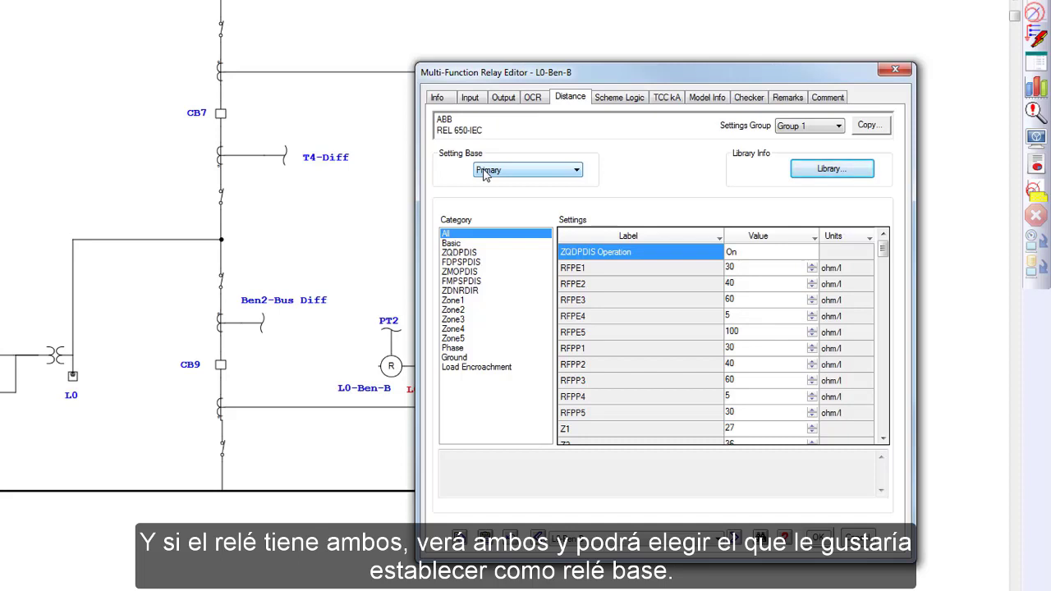
# Examine L0-Ben-B's scheme logic, from protection elements, inputs, timers and latches to control variables and outputs, and close the editor without saving
pyautogui.click(629, 98)
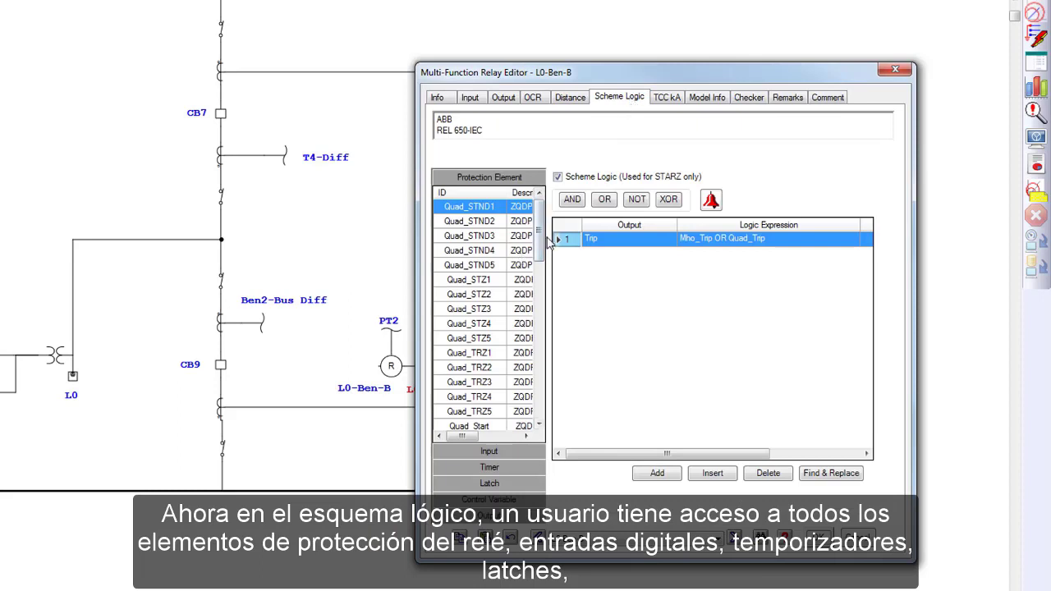
pyautogui.moveTo(549, 239); pyautogui.dragTo(591, 237)
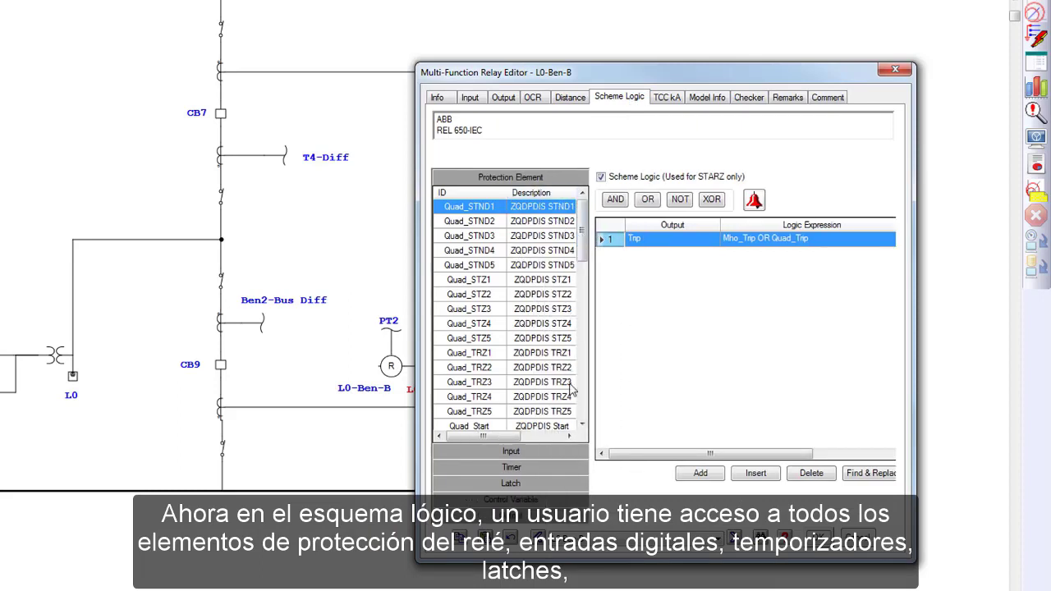
pyautogui.click(568, 450)
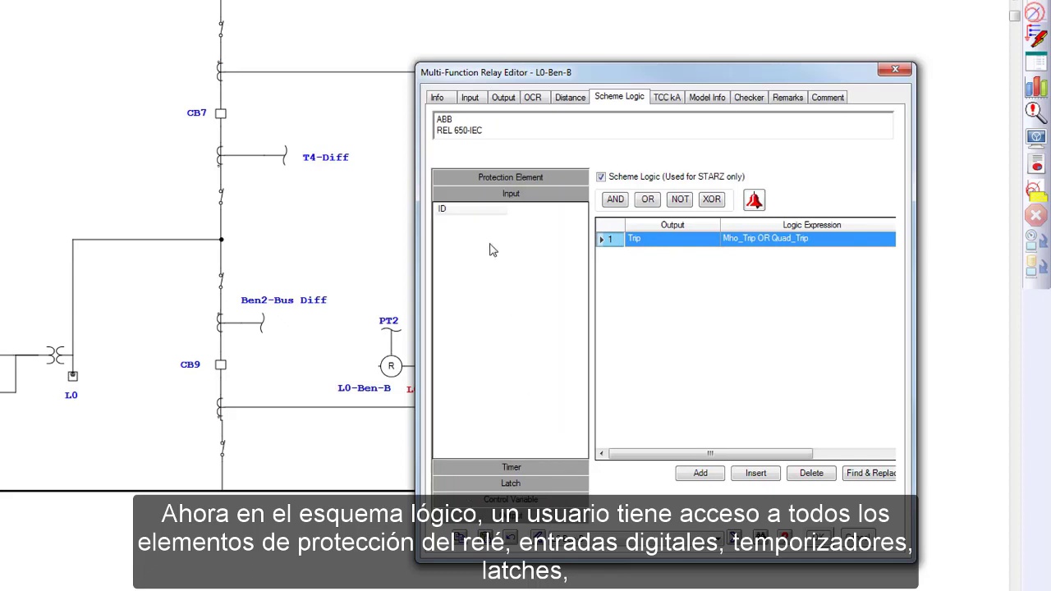
pyautogui.click(522, 469)
pyautogui.click(522, 486)
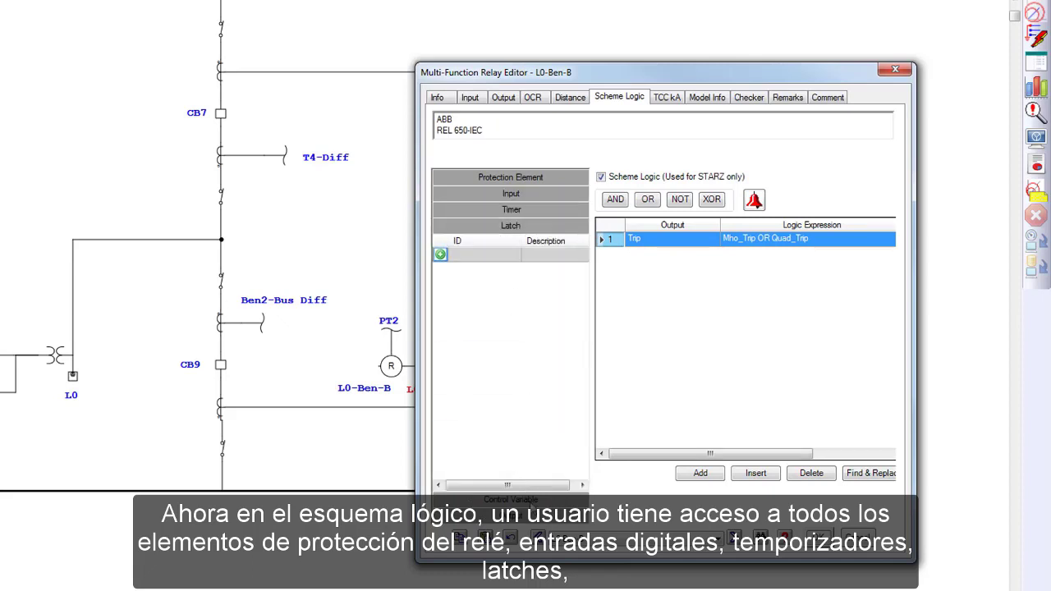
pyautogui.click(531, 501)
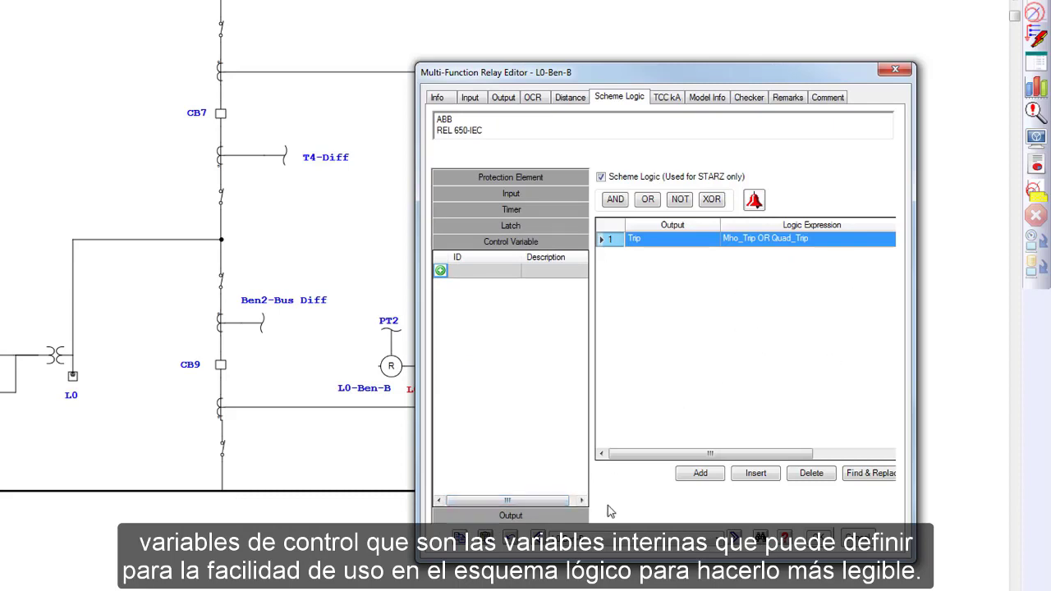
pyautogui.click(510, 517)
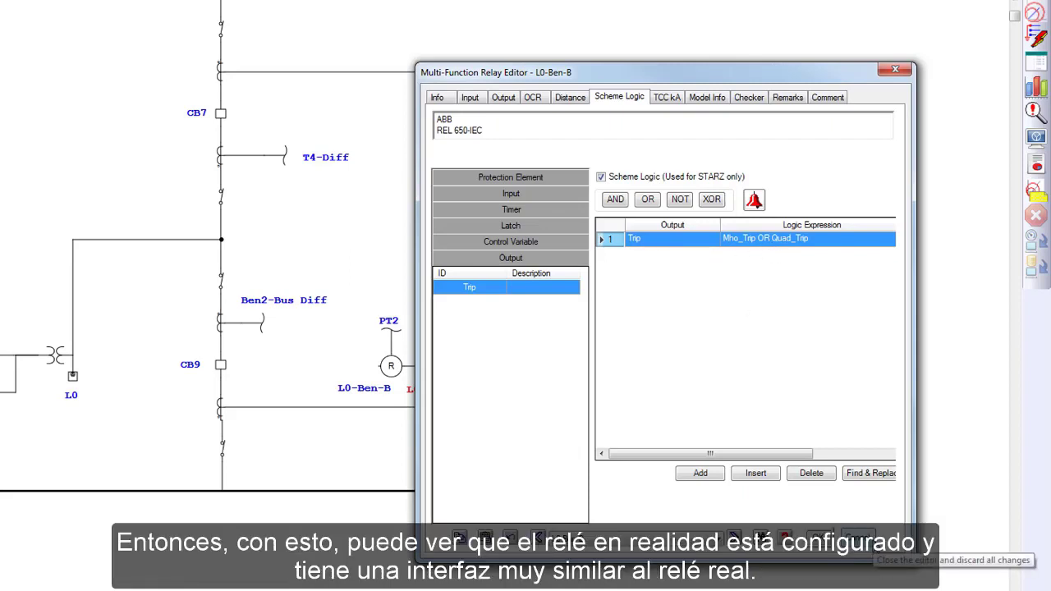
pyautogui.click(854, 537)
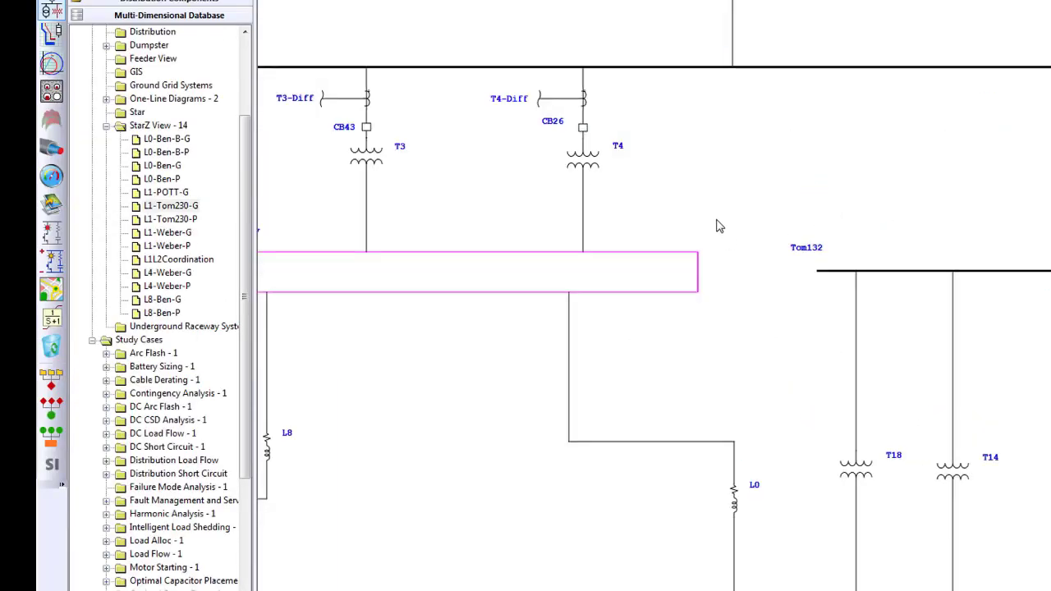
# Open the Ben Sub 230kV composite network to view its relays and breakers, and return to the main protection diagram
pyautogui.click(310, 290)
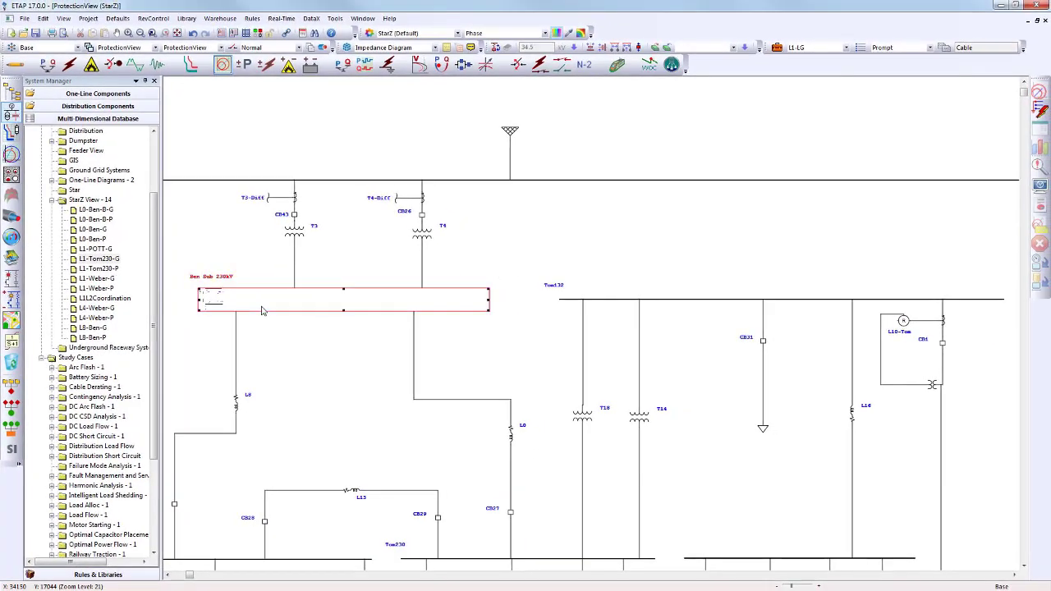
pyautogui.doubleClick(261, 310)
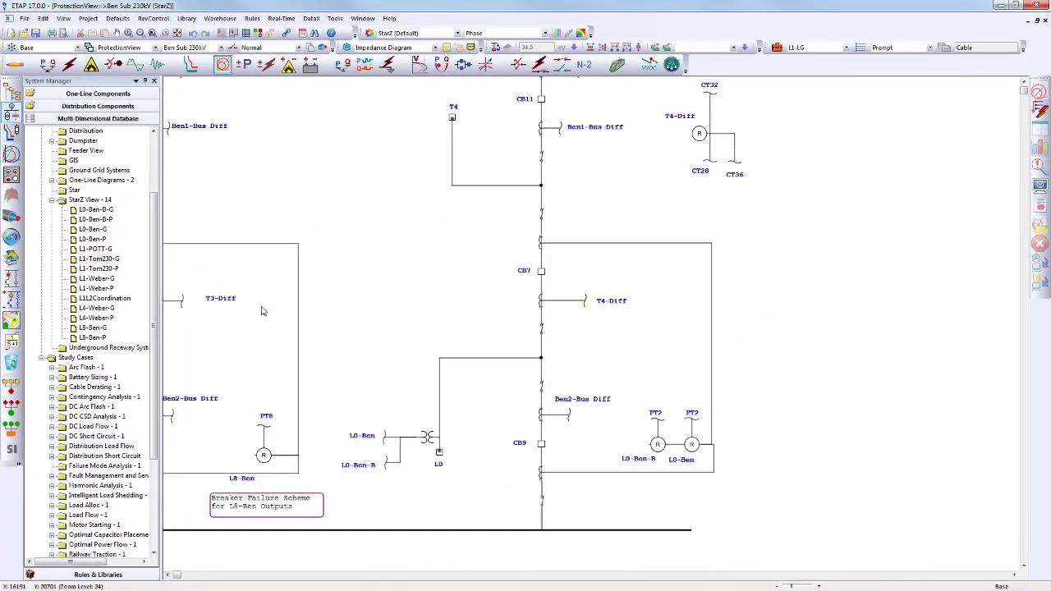
pyautogui.click(1046, 23)
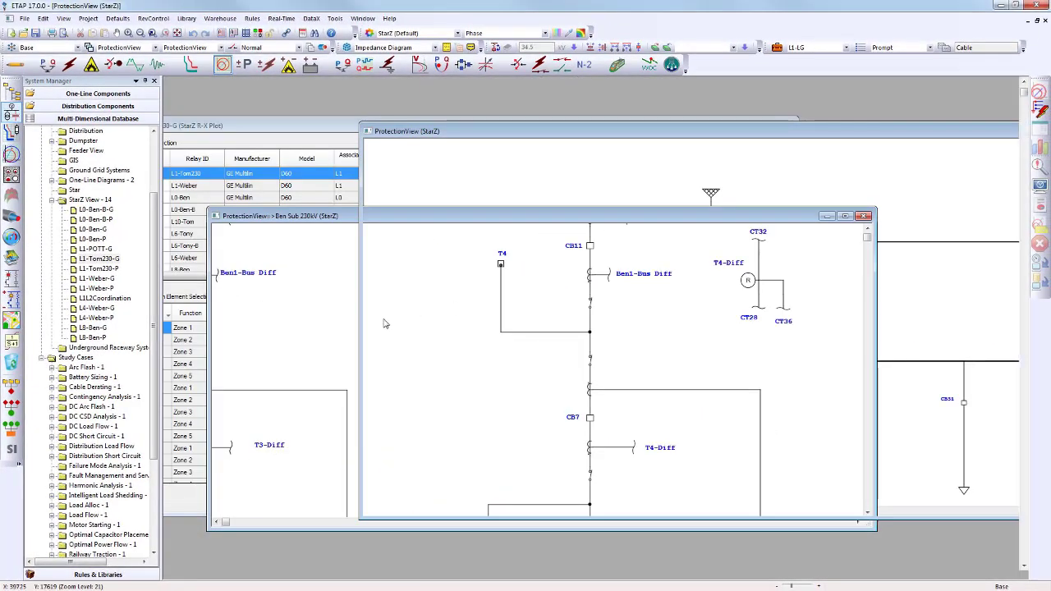
# Shorten PH_DIST_Z1_OP to PH_DIST_Z1_ in the L1-Tom230 relay's Trip logic expression, run the logic error check and close its log
pyautogui.scroll(5, 483, 318)
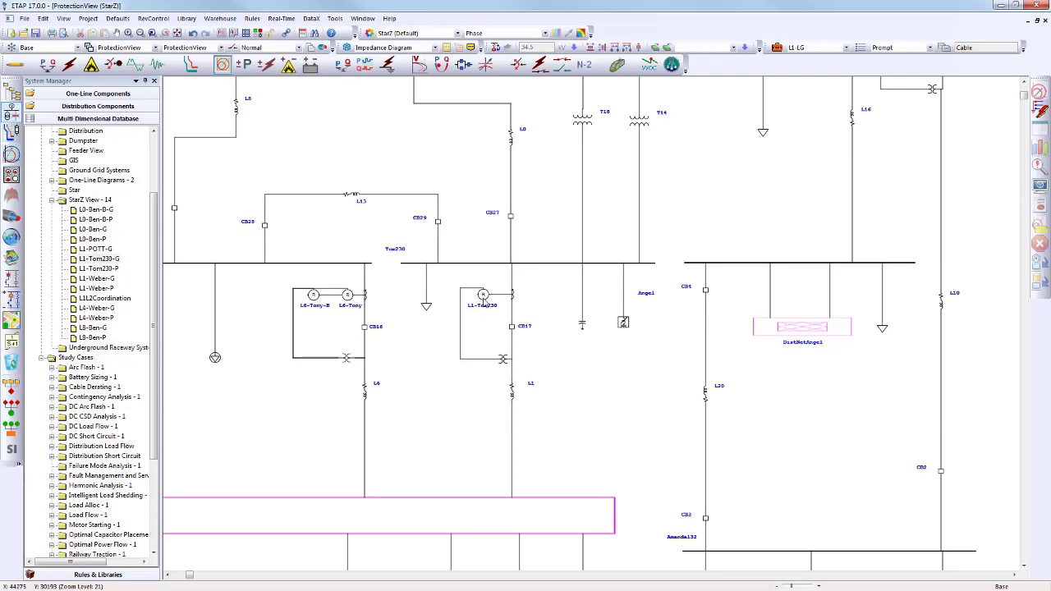
pyautogui.doubleClick(465, 305)
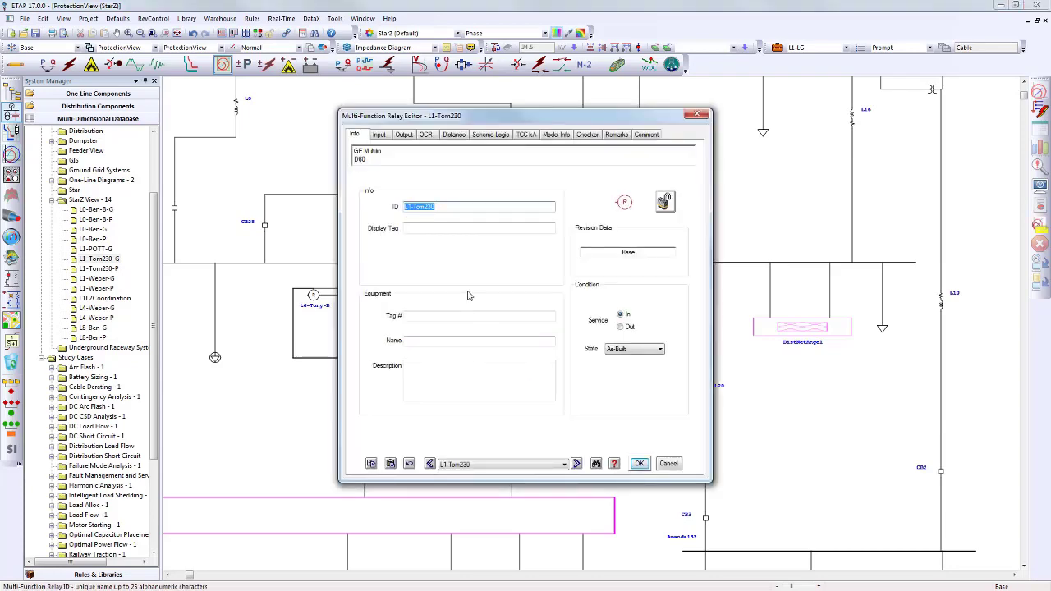
pyautogui.click(490, 134)
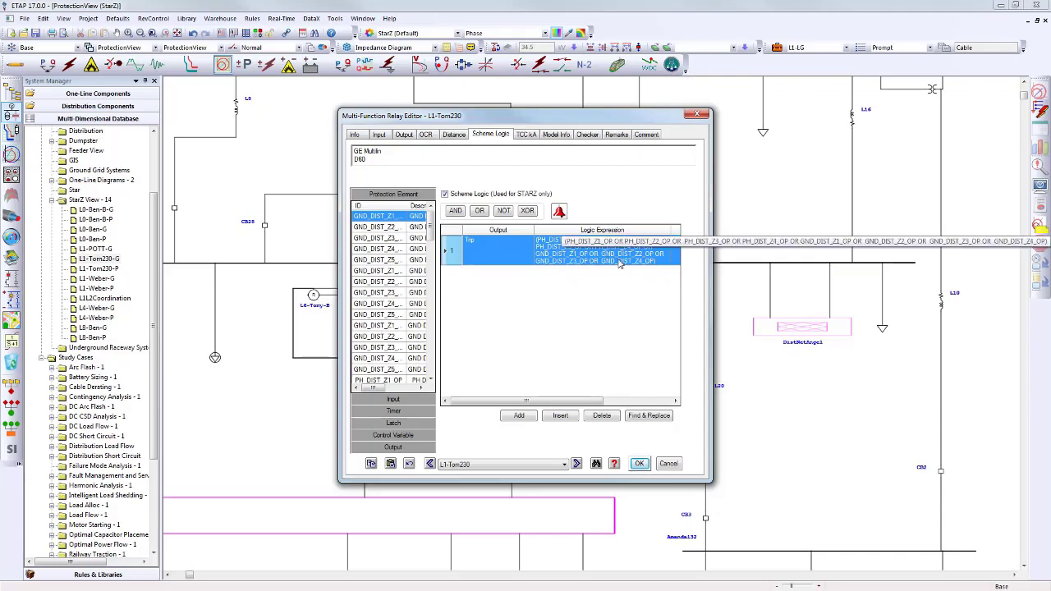
pyautogui.click(625, 255)
pyautogui.click(581, 242)
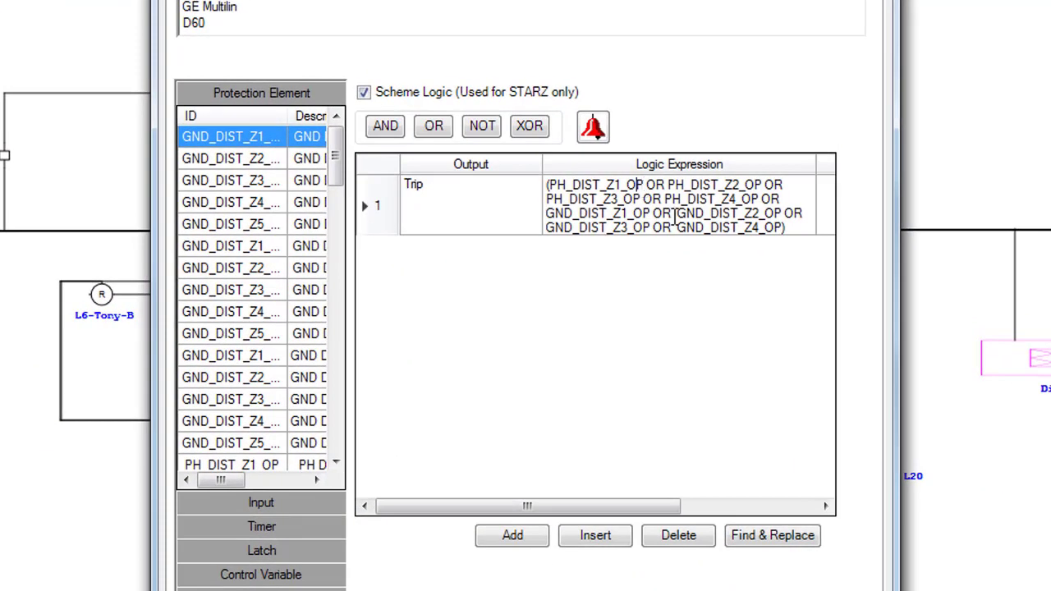
pyautogui.press('BackSpace')
pyautogui.press('BackSpace')
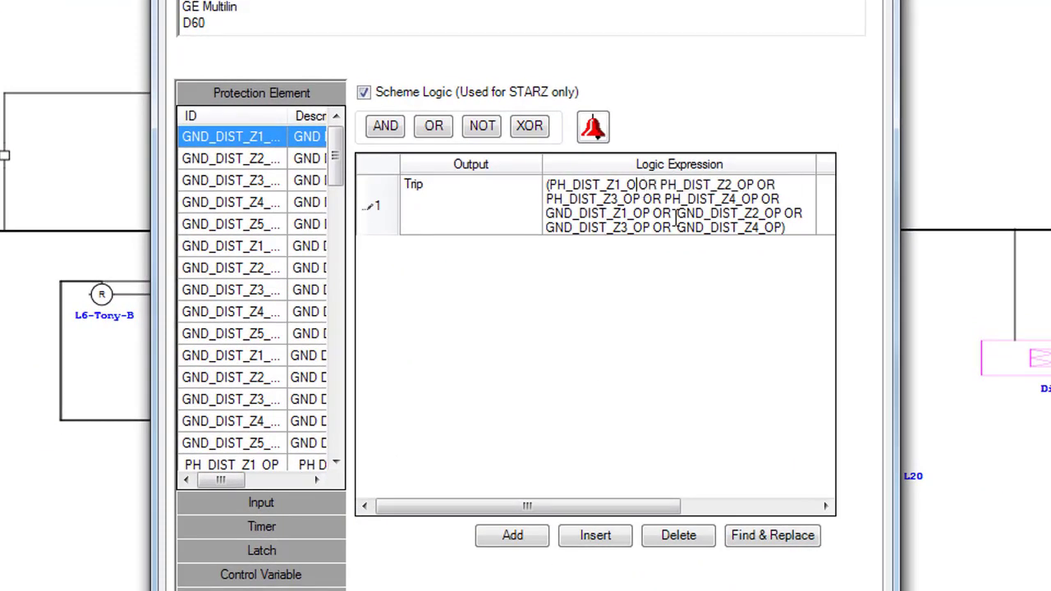
pyautogui.click(511, 217)
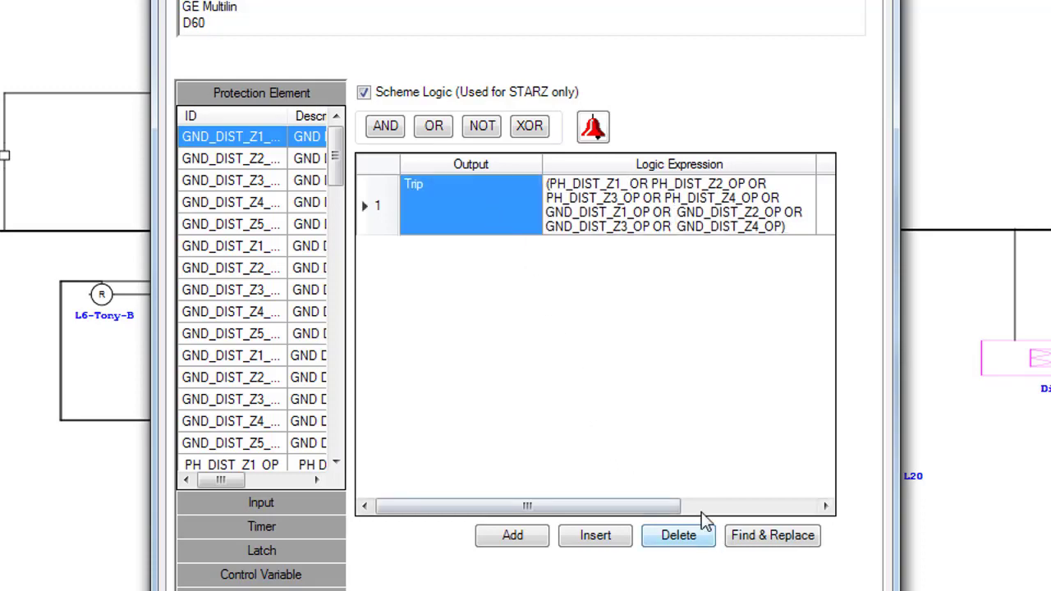
pyautogui.click(593, 127)
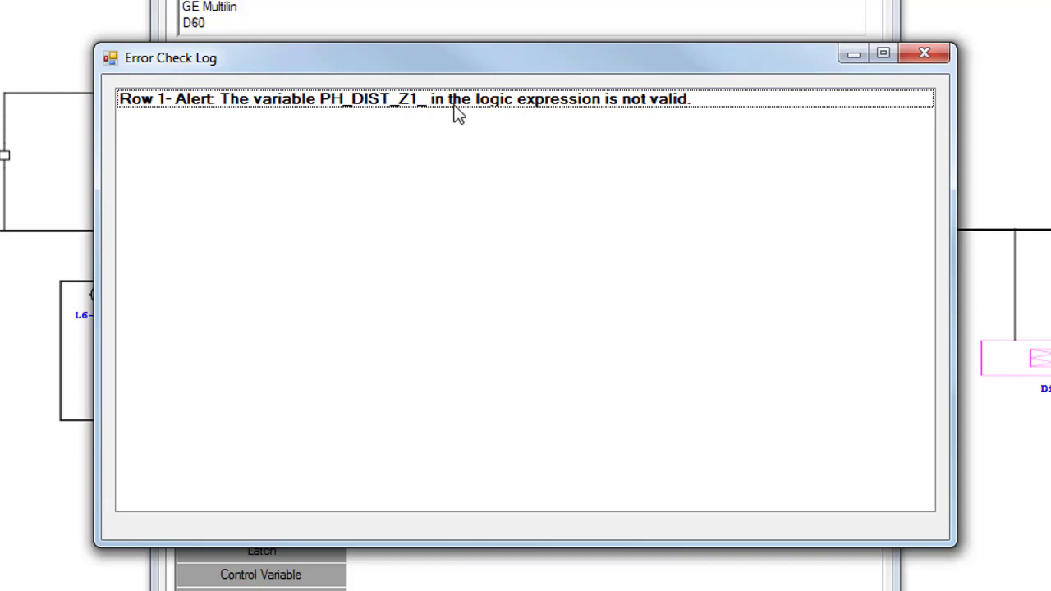
pyautogui.click(924, 53)
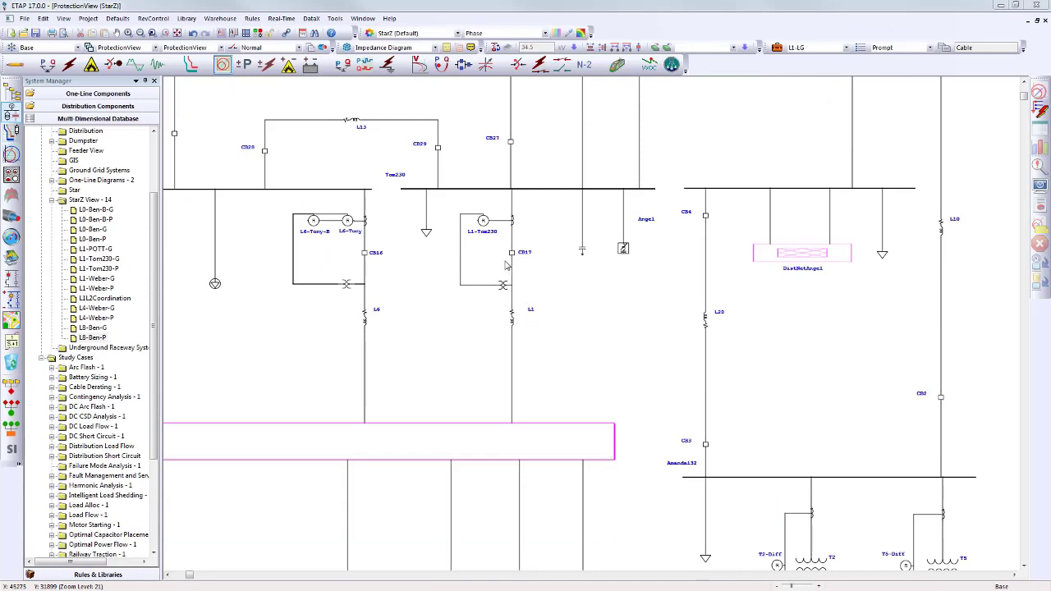
# Create a new StarZ view from the L1-Tom230 relay and line L1, and hide its phase Z1 to Z3 OP and LOAD ENCHR OP characteristics
pyautogui.moveTo(566, 354); pyautogui.dragTo(449, 177)
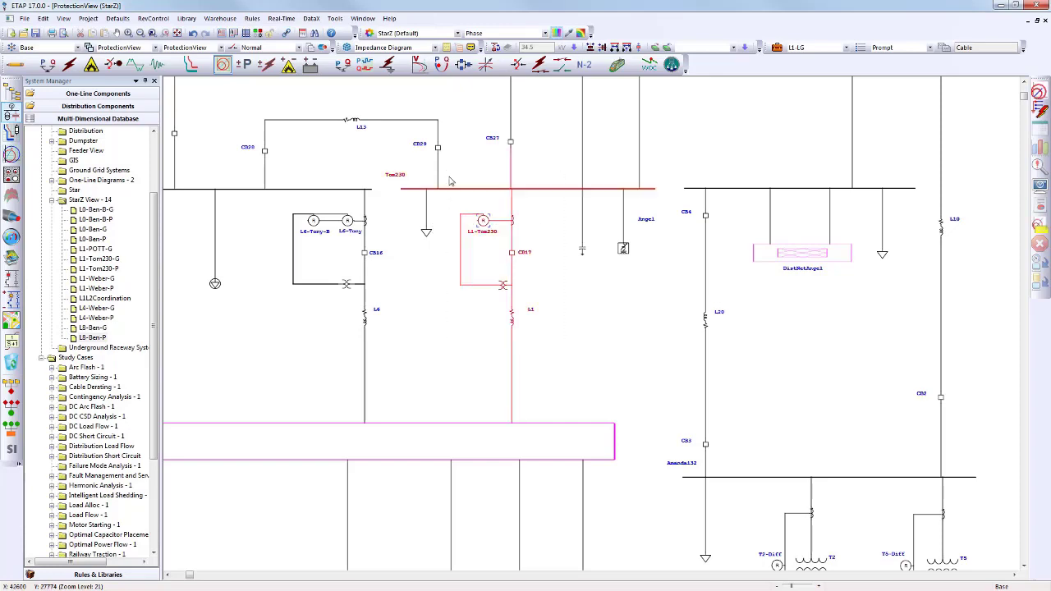
pyautogui.click(1039, 92)
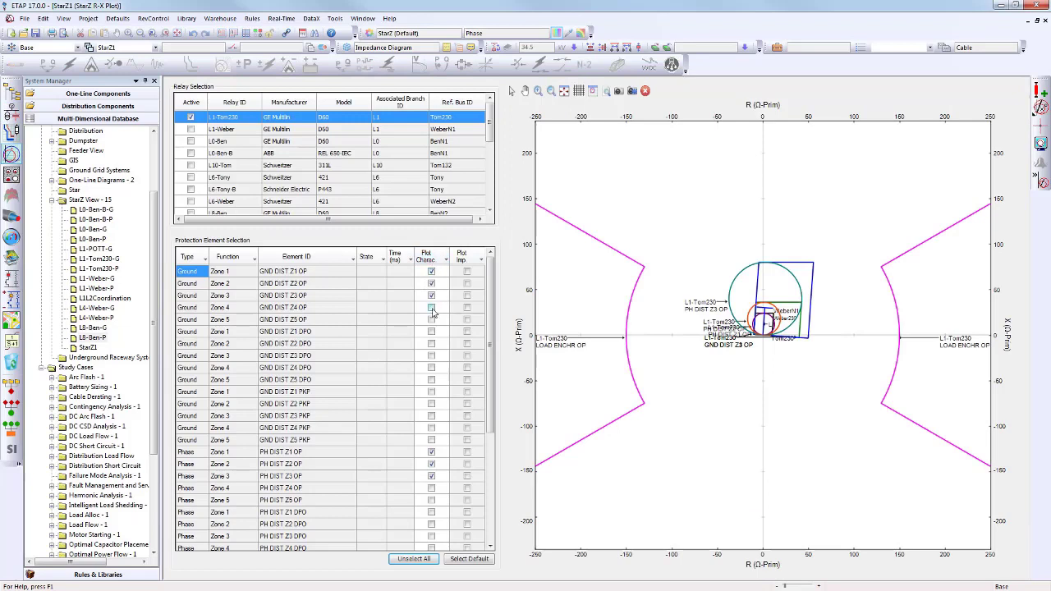
pyautogui.click(431, 453)
pyautogui.click(431, 464)
pyautogui.click(431, 476)
pyautogui.scroll(-5, 450, 427)
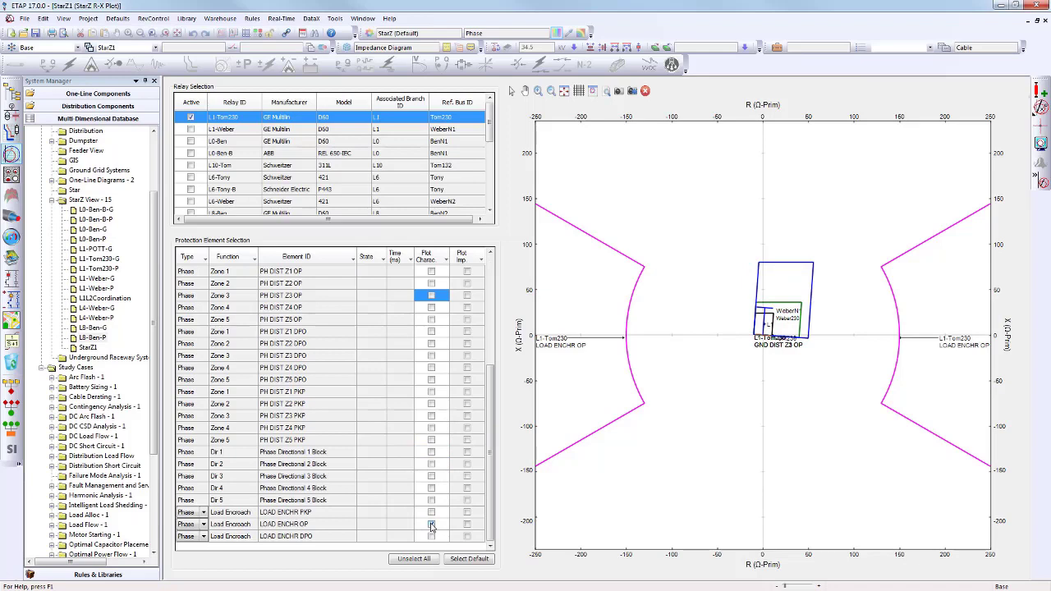
pyautogui.click(431, 523)
# Add branch L2 to the R-X plot from the Weber230 bus
pyautogui.rightClick(668, 381)
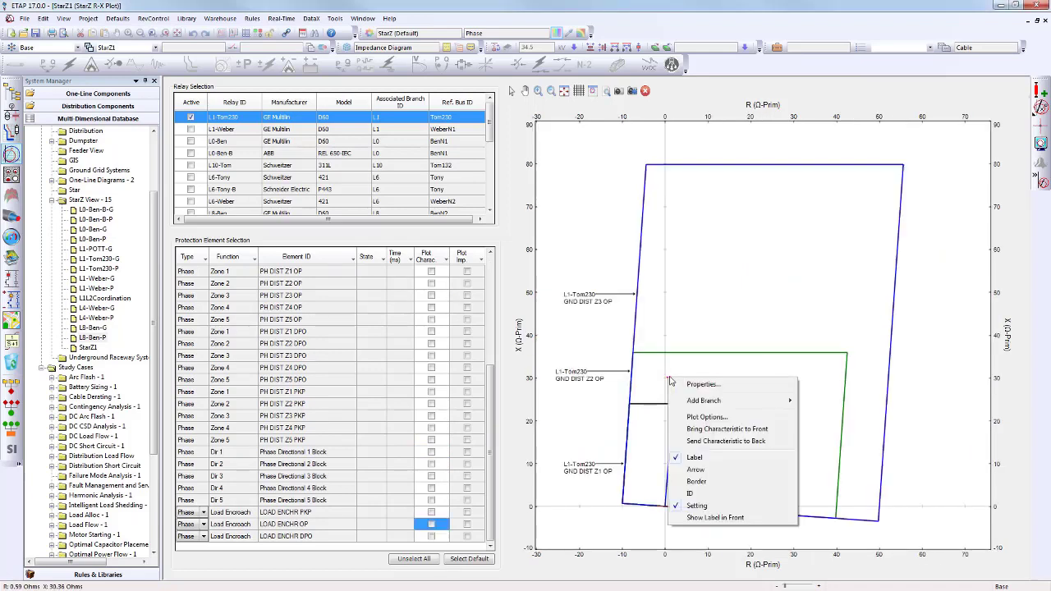
pyautogui.moveTo(706, 401)
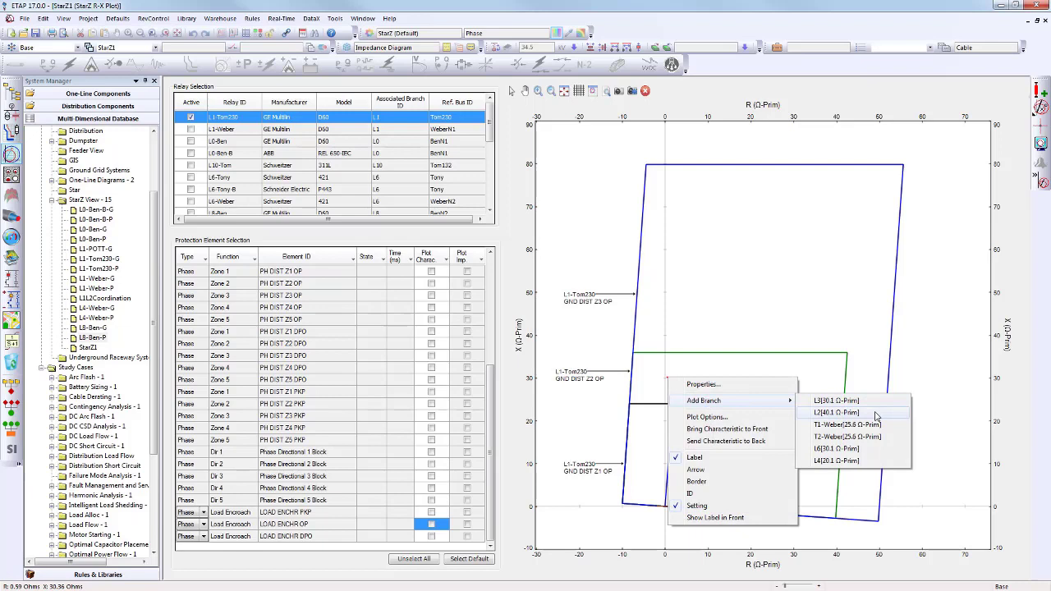
pyautogui.click(875, 416)
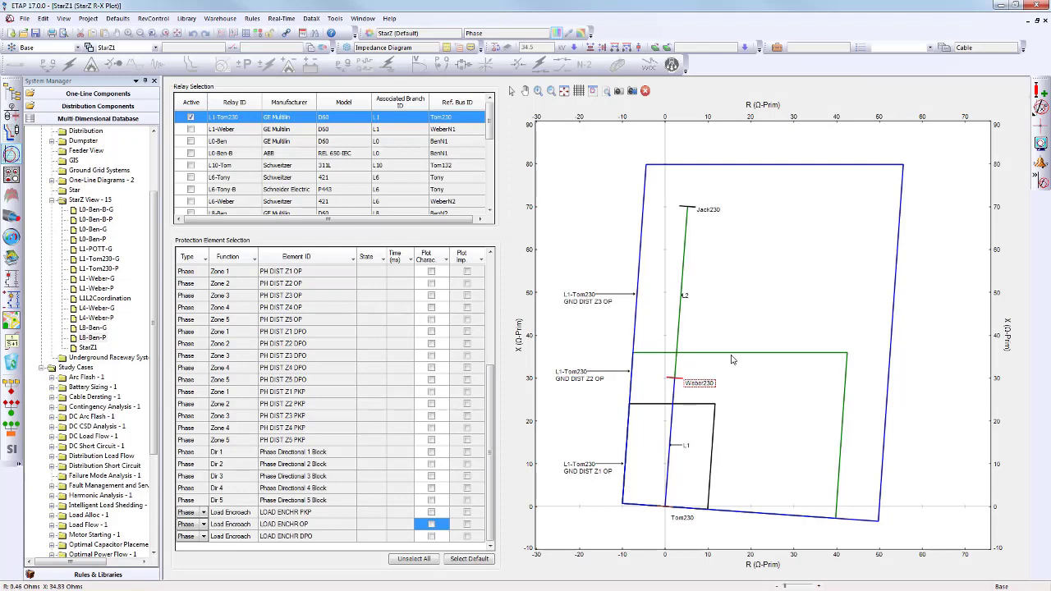
# Plot the GND DIST Z4 OP characteristic and move its label clear of the Tom230 label
pyautogui.moveTo(490, 387); pyautogui.dragTo(488, 270)
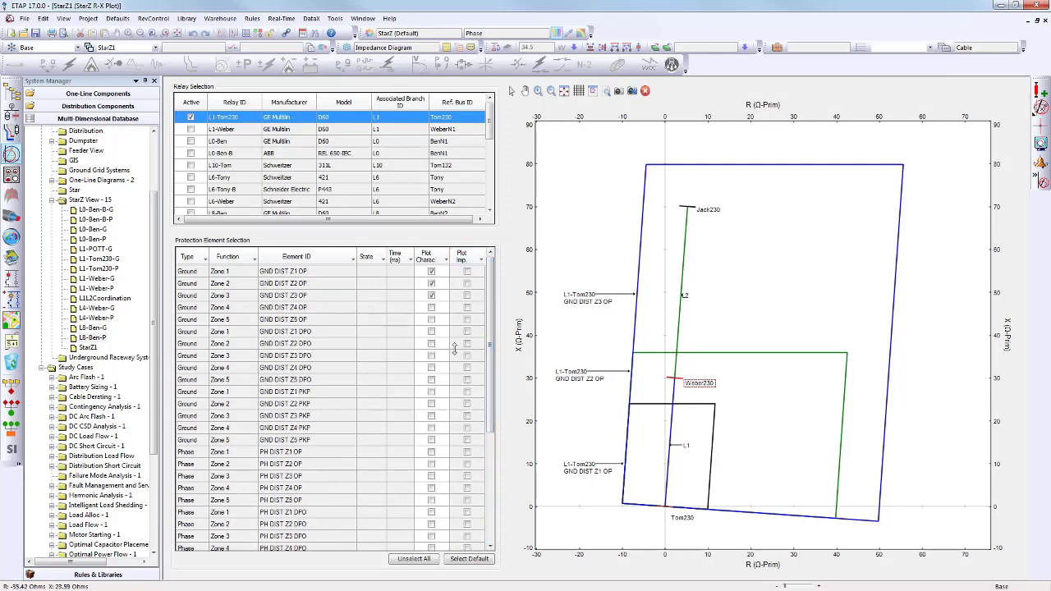
pyautogui.click(432, 310)
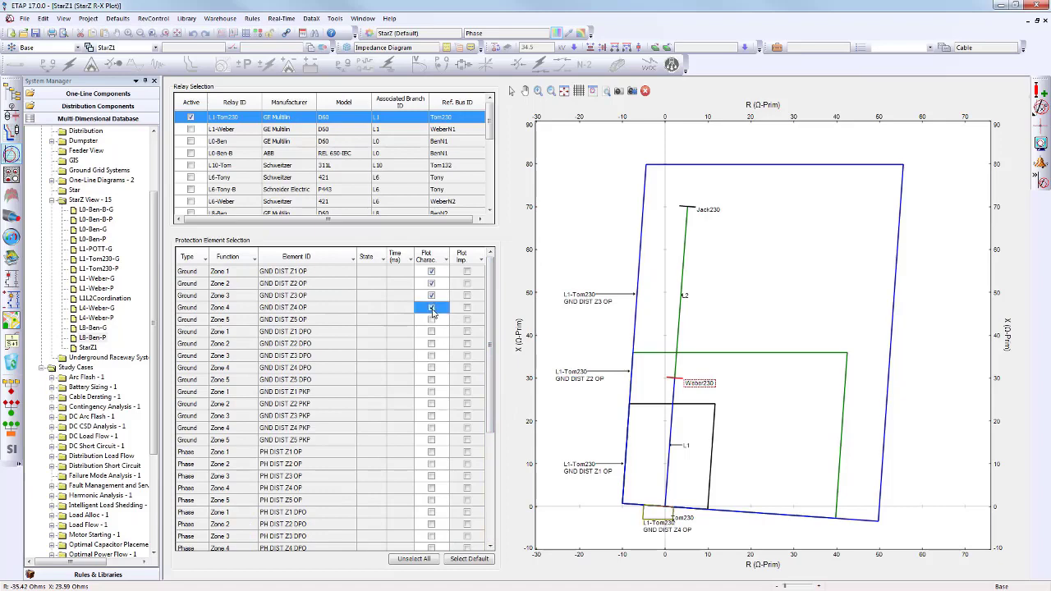
pyautogui.moveTo(626, 538); pyautogui.dragTo(615, 539)
pyautogui.click(692, 542)
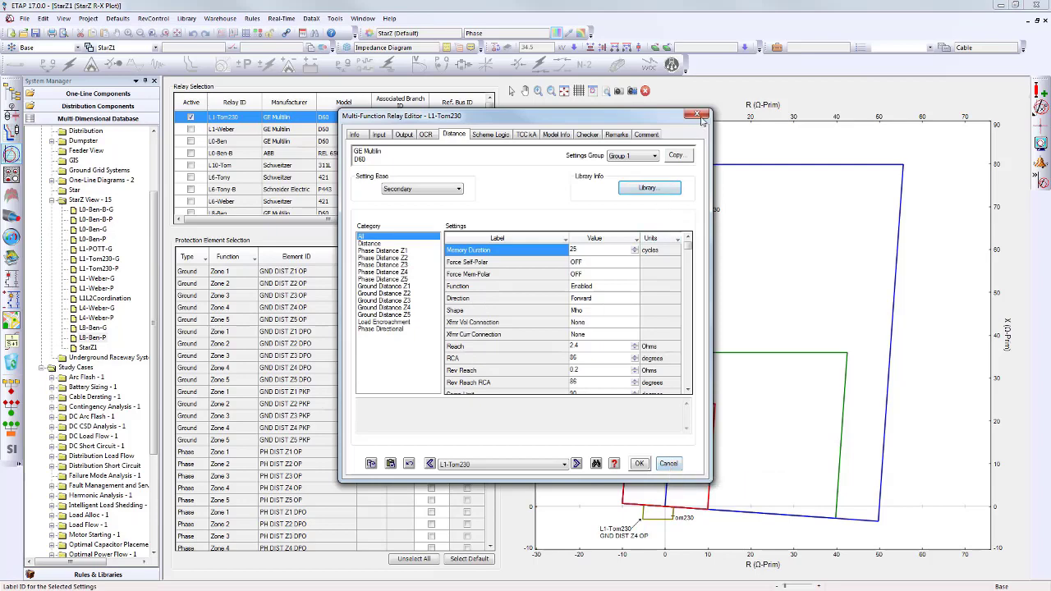
# Set the Ground Distance Z1 function to Disabled in L1-Tom230's distance settings and apply it to the plot
pyautogui.click(702, 116)
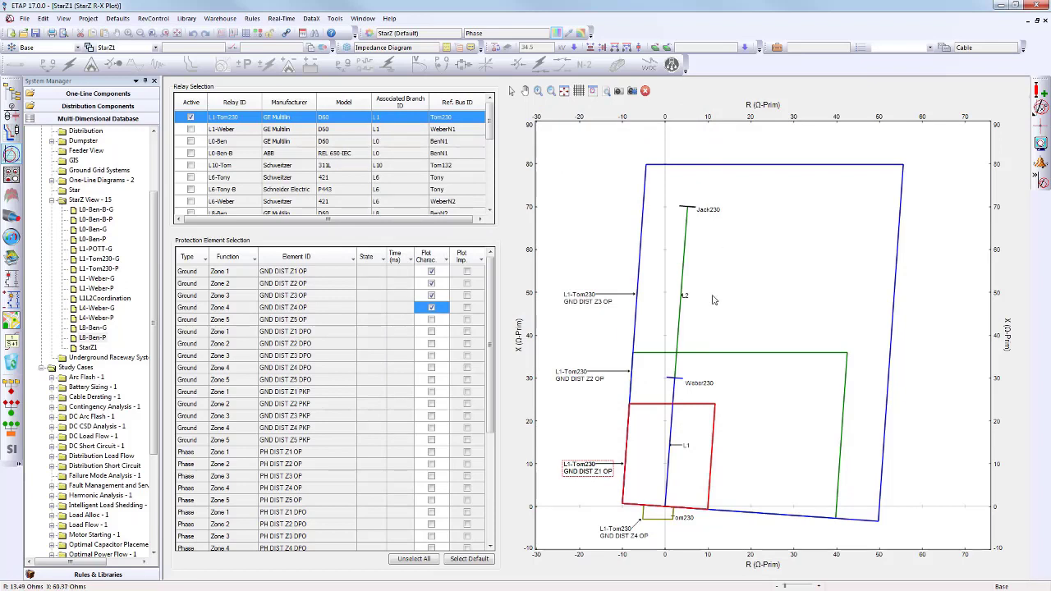
pyautogui.doubleClick(647, 408)
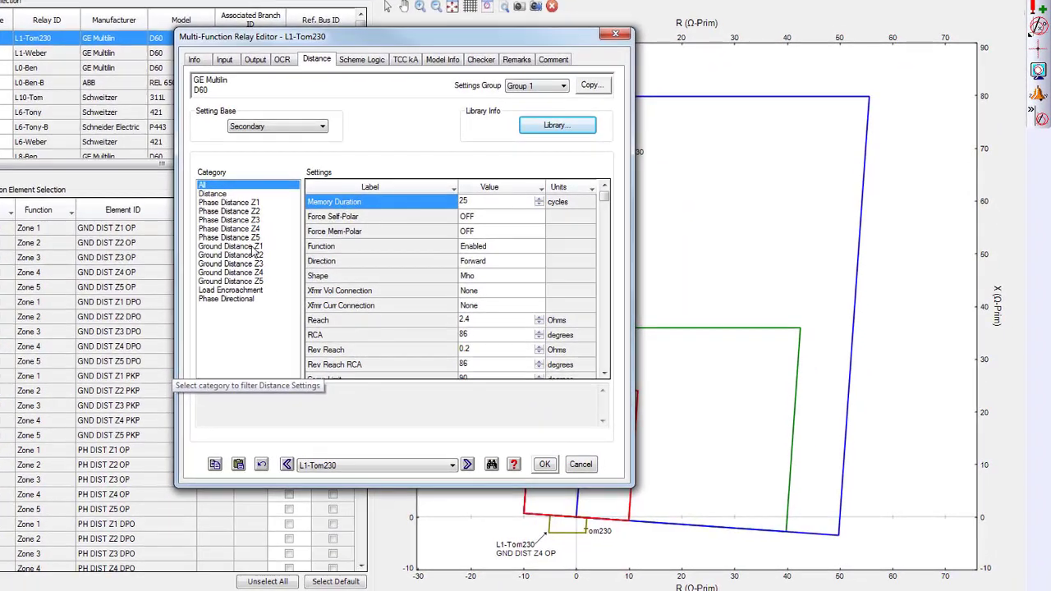
pyautogui.click(252, 248)
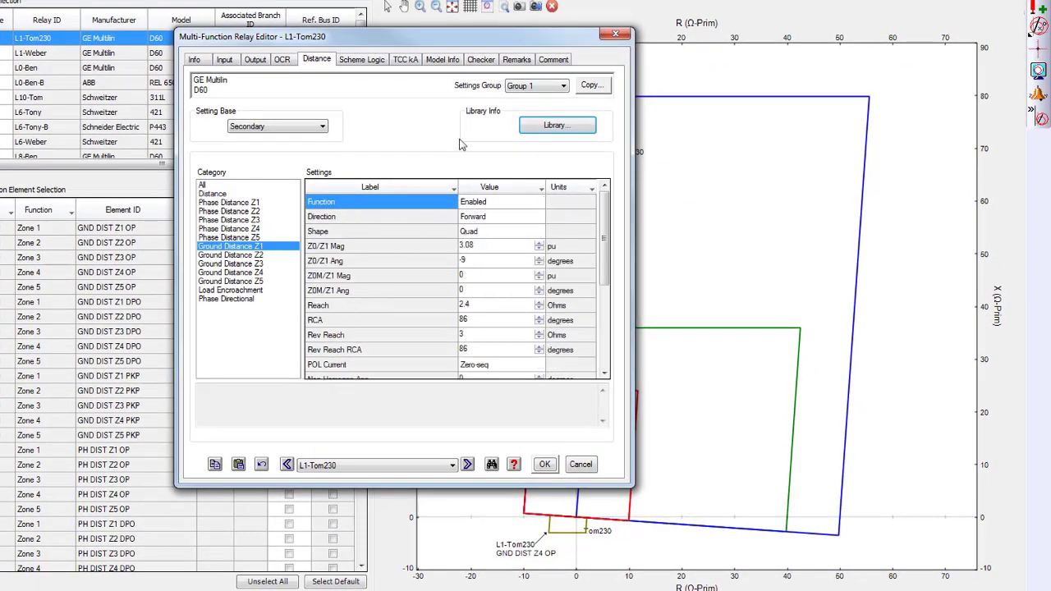
pyautogui.moveTo(337, 33); pyautogui.dragTo(72, 26)
pyautogui.click(276, 197)
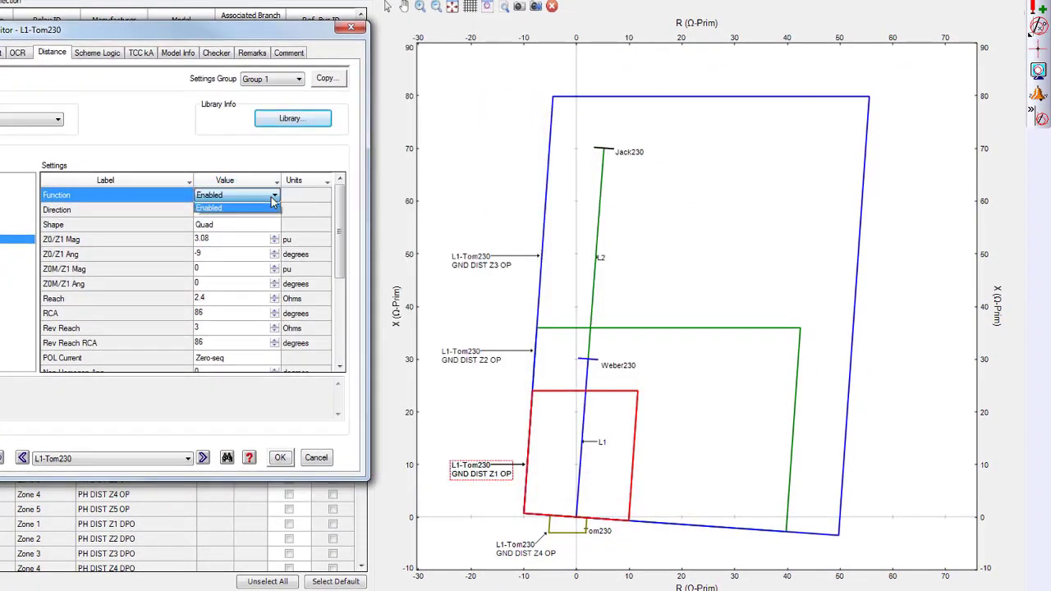
pyautogui.click(274, 195)
pyautogui.click(263, 216)
pyautogui.click(280, 458)
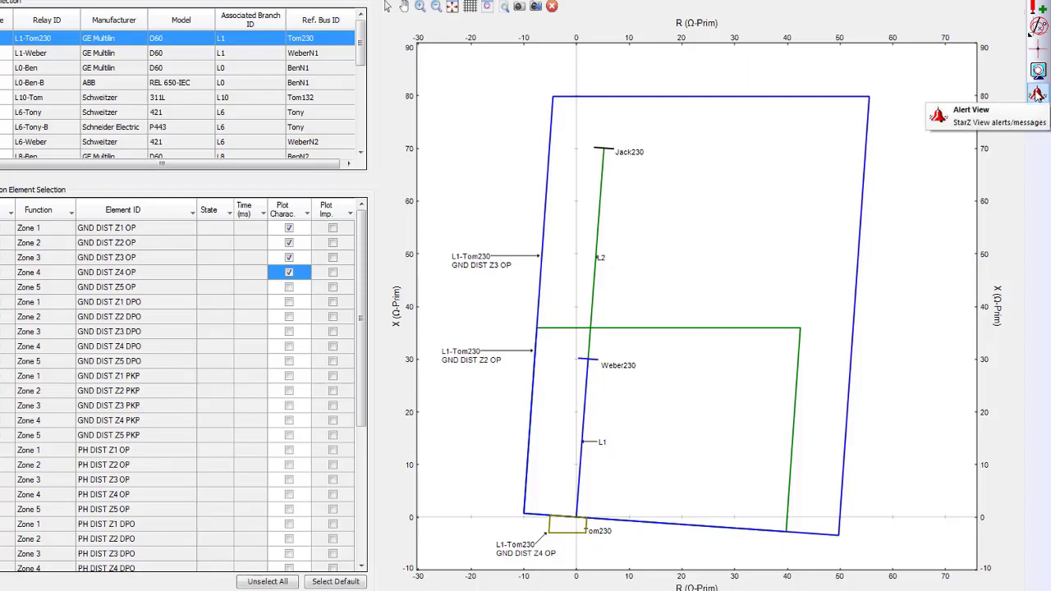
# Review the StarZ1 alerts and messages, and return to the R-X plot
pyautogui.click(1037, 94)
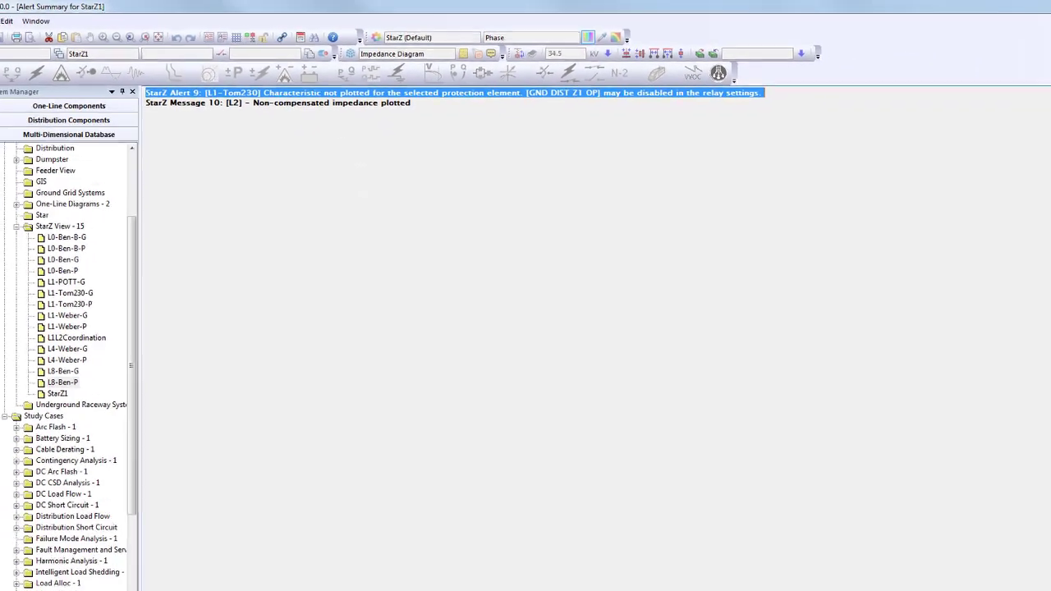
pyautogui.click(1039, 163)
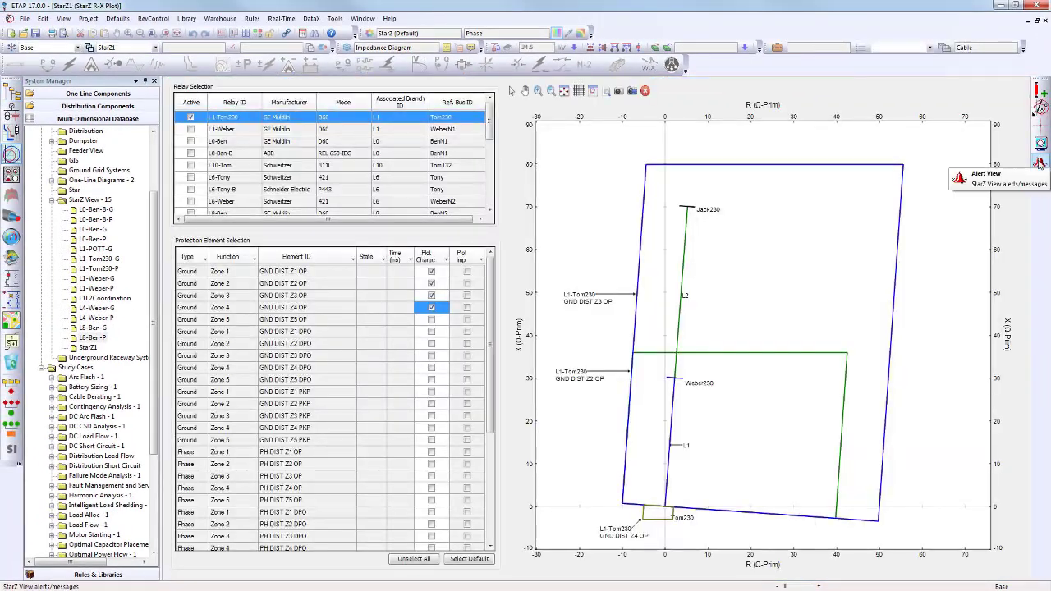
pyautogui.click(1039, 164)
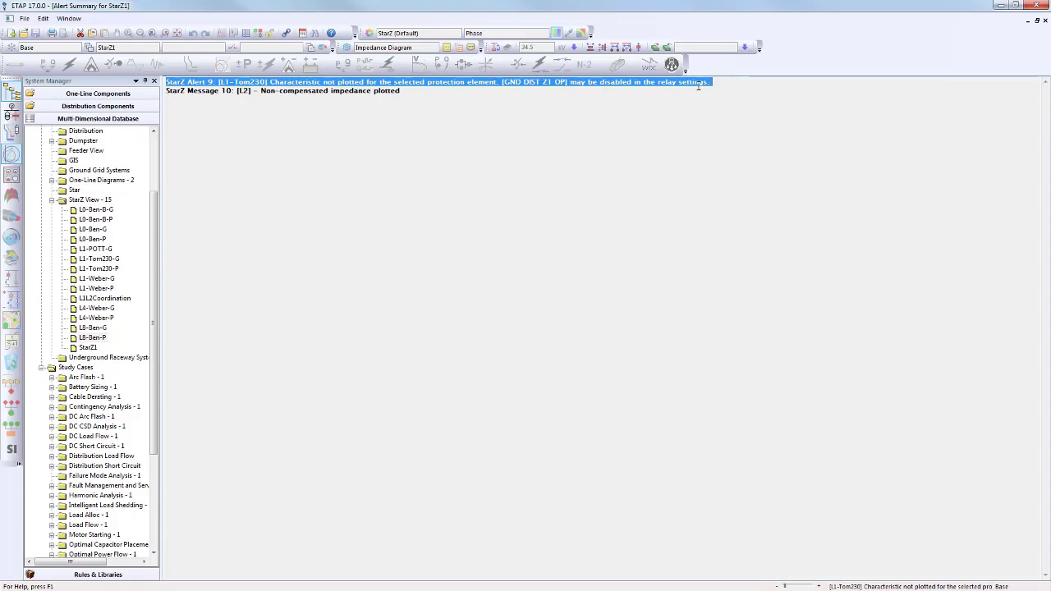
pyautogui.click(1045, 20)
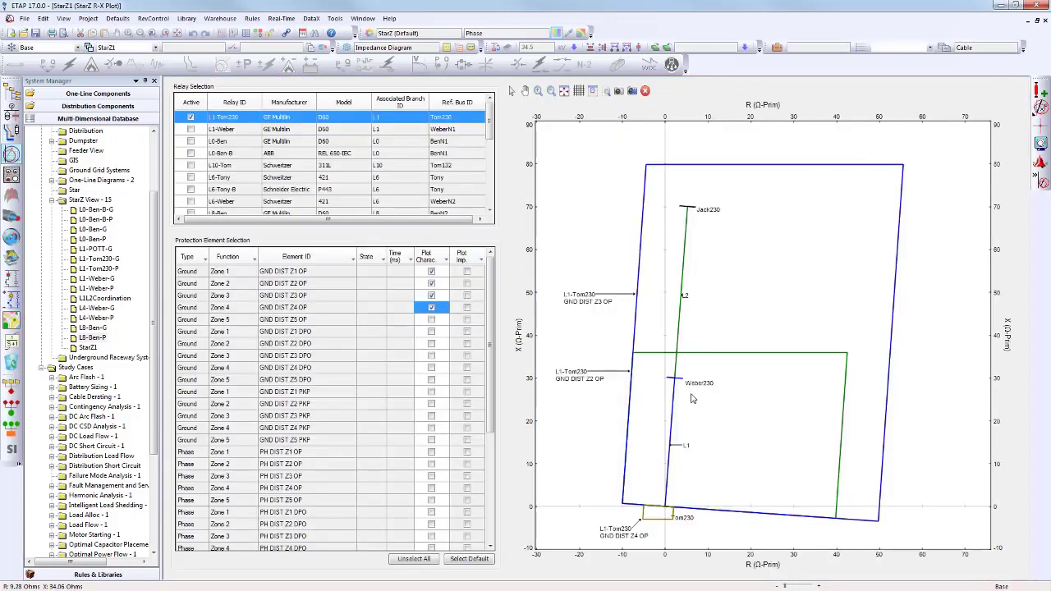
# Set L1-Tom230's Ground Distance Z1 function back to Enabled and apply it to the plot
pyautogui.click(658, 354)
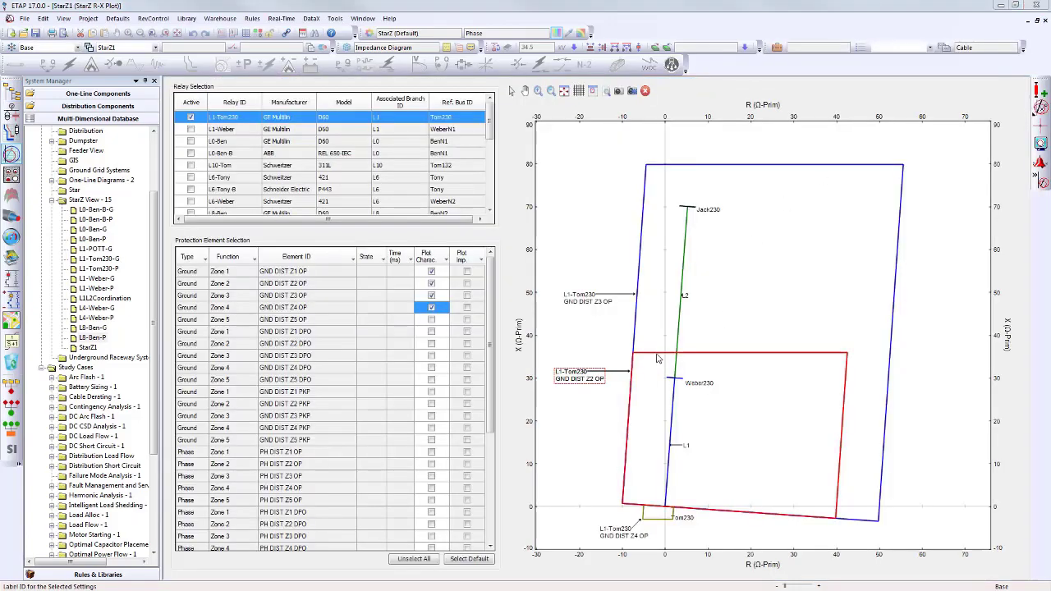
pyautogui.doubleClick(657, 358)
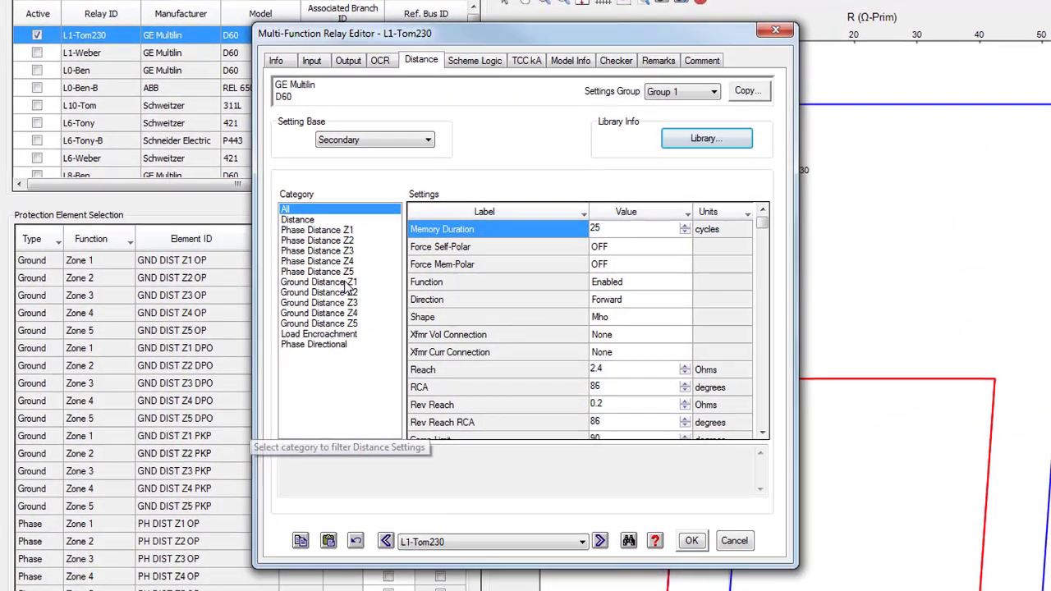
pyautogui.click(383, 286)
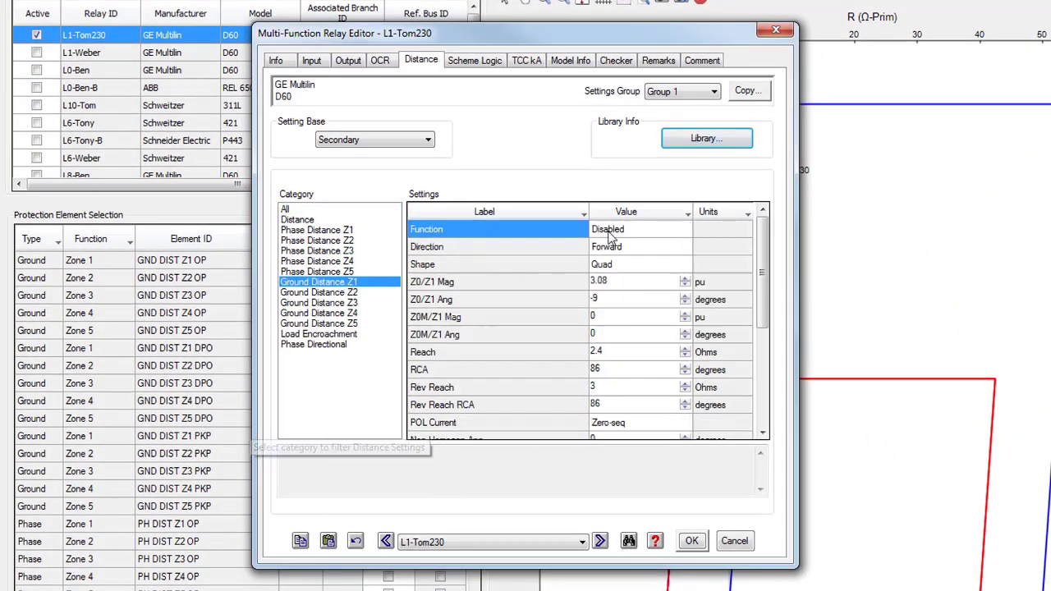
pyautogui.click(599, 231)
pyautogui.click(624, 230)
pyautogui.click(608, 253)
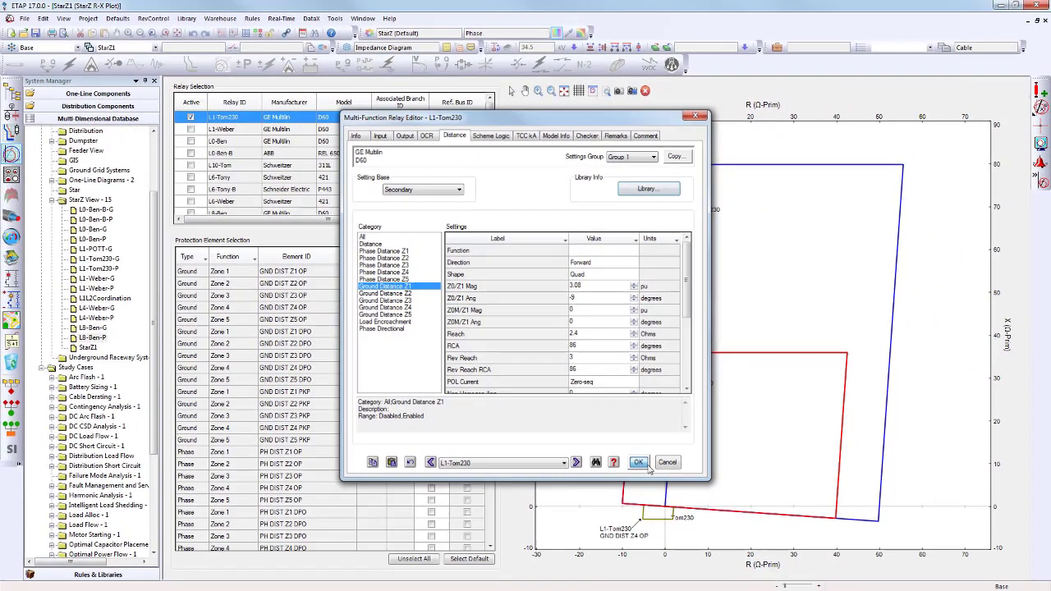
pyautogui.click(665, 503)
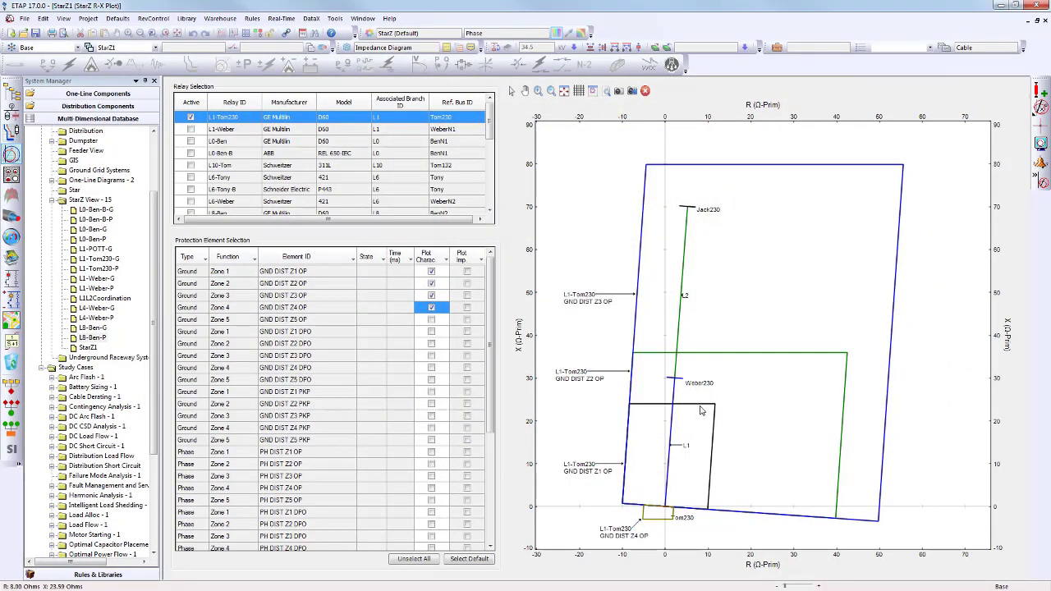
# Set the Ground Distance Z1 shape to Mho in L1-Tom230's distance settings and apply it to the plot
pyautogui.doubleClick(694, 404)
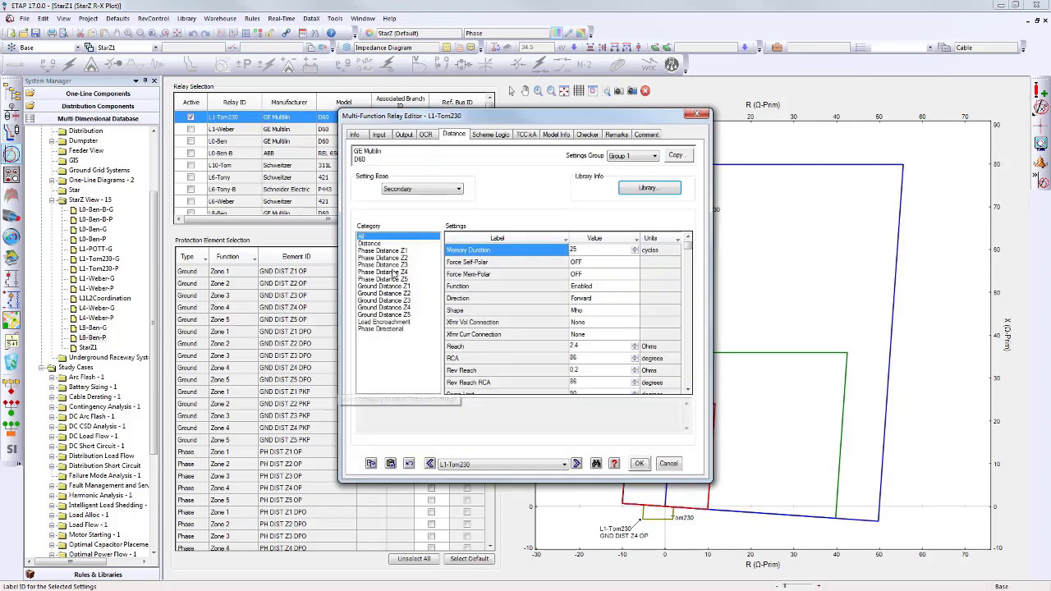
pyautogui.click(402, 286)
pyautogui.click(611, 274)
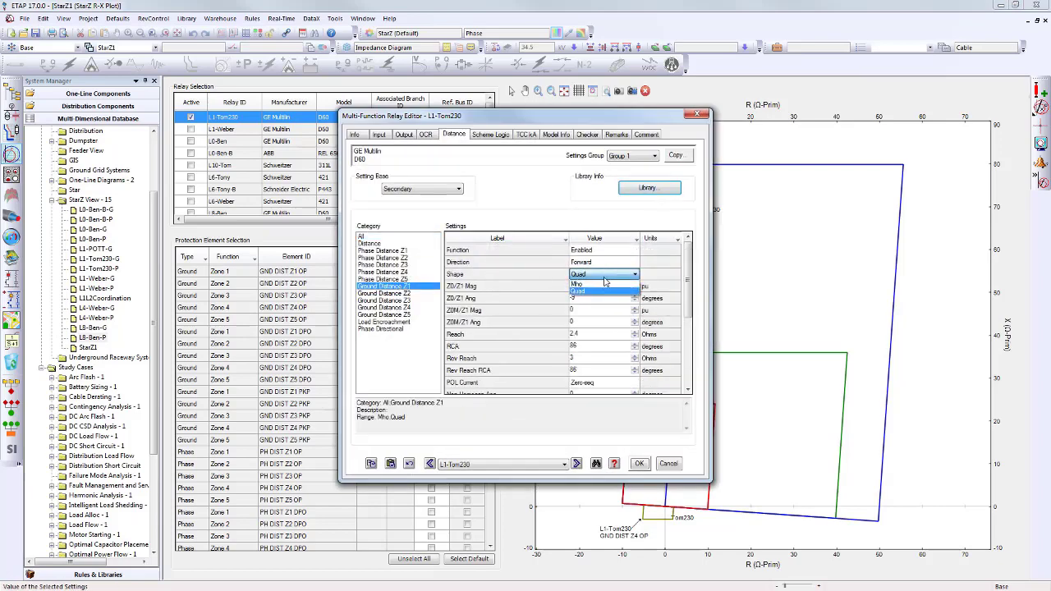
pyautogui.click(639, 463)
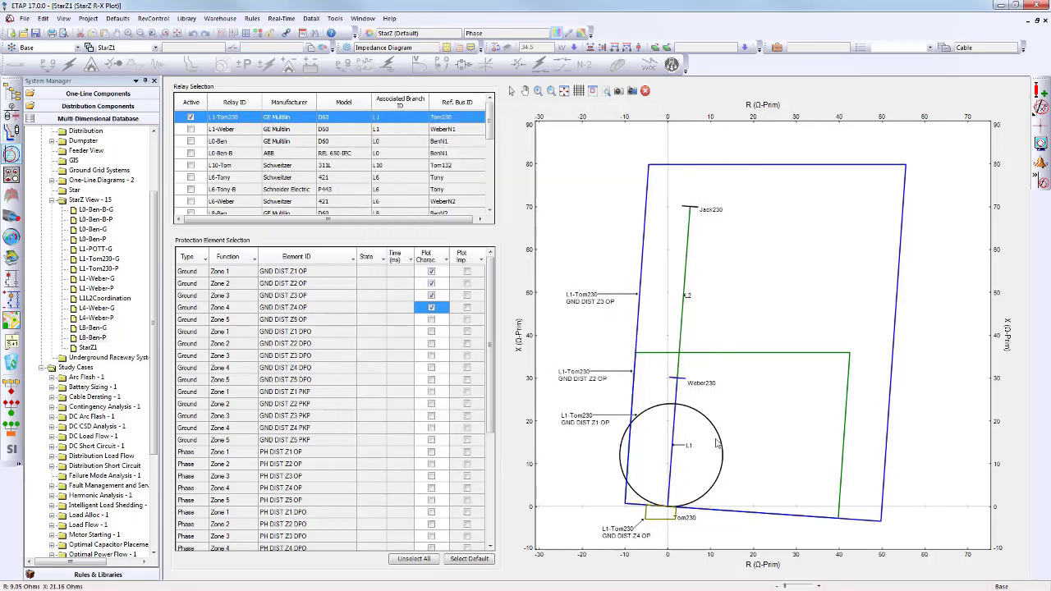
# Set L1-Tom230's Ground Distance Z1 shape back to Quad and apply it to the plot
pyautogui.doubleClick(692, 414)
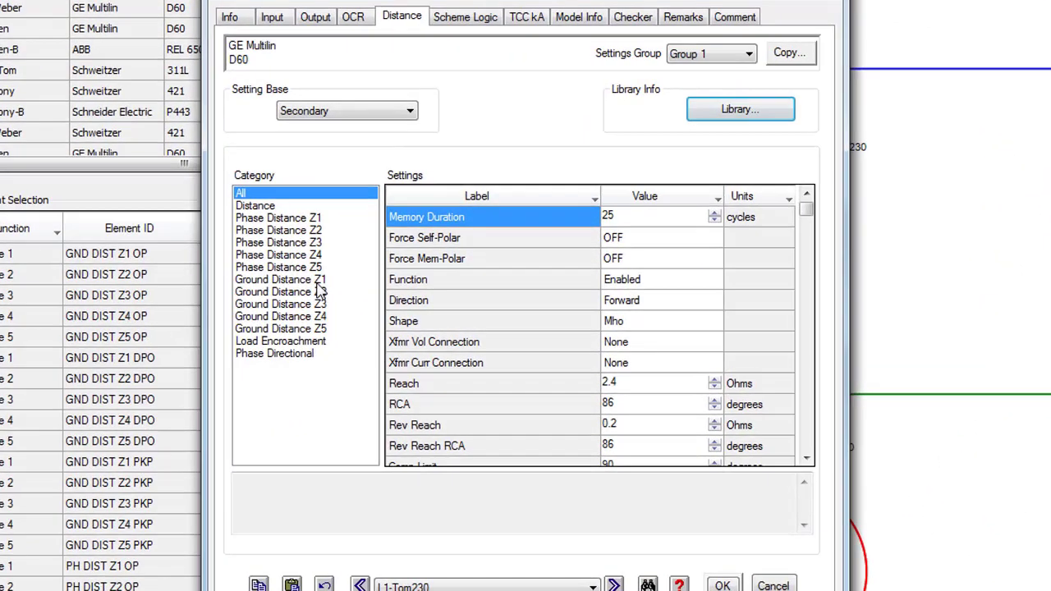
pyautogui.click(332, 283)
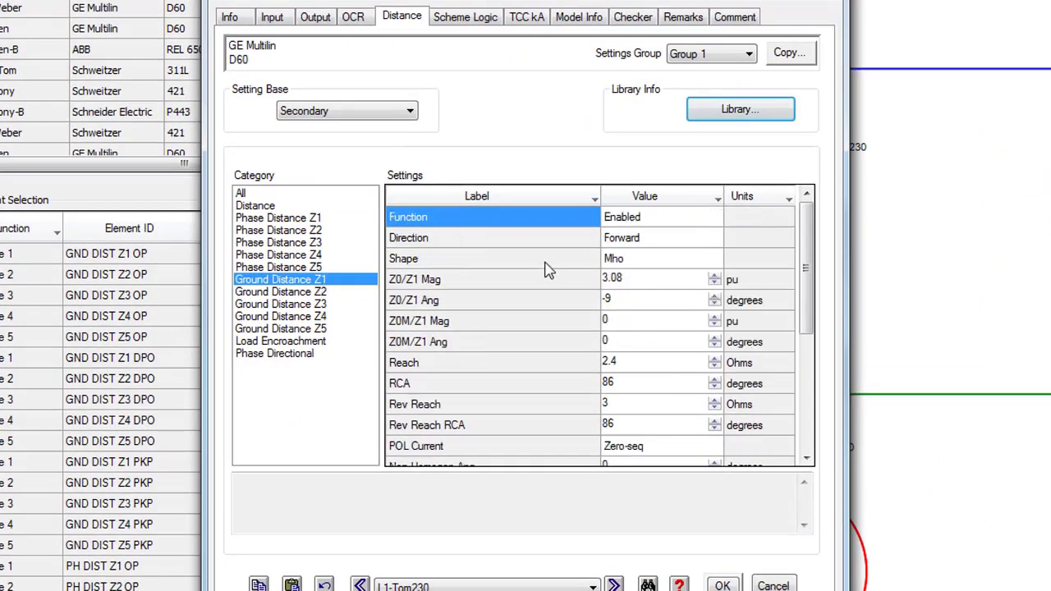
pyautogui.click(639, 259)
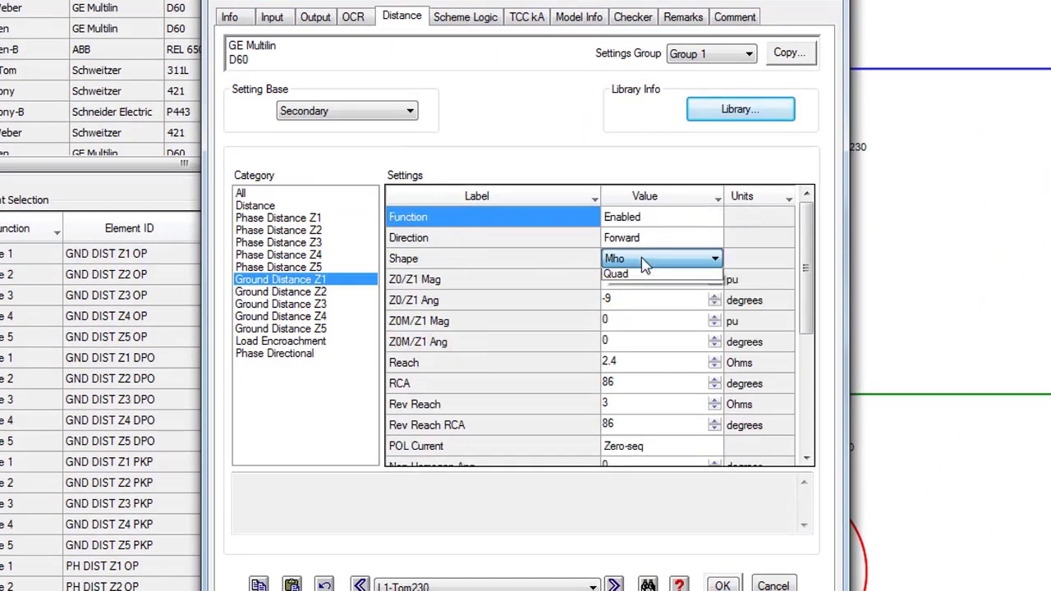
pyautogui.click(638, 260)
pyautogui.click(624, 292)
pyautogui.click(655, 486)
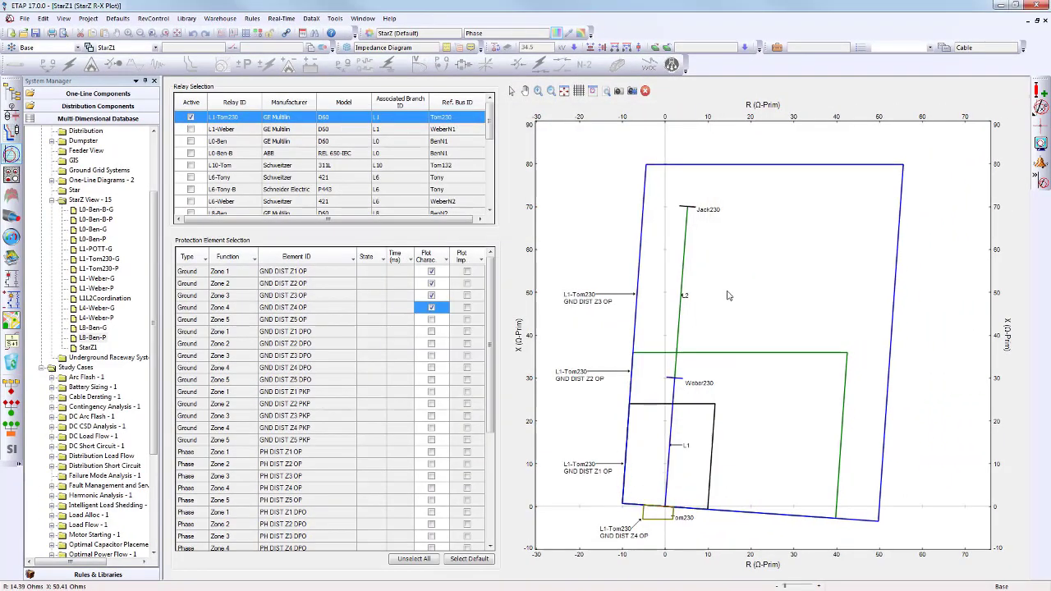
# Remove the CT assigned to L1-Tom230's Phase1 current input, apply it, and review the resulting StarZ alerts
pyautogui.doubleClick(695, 406)
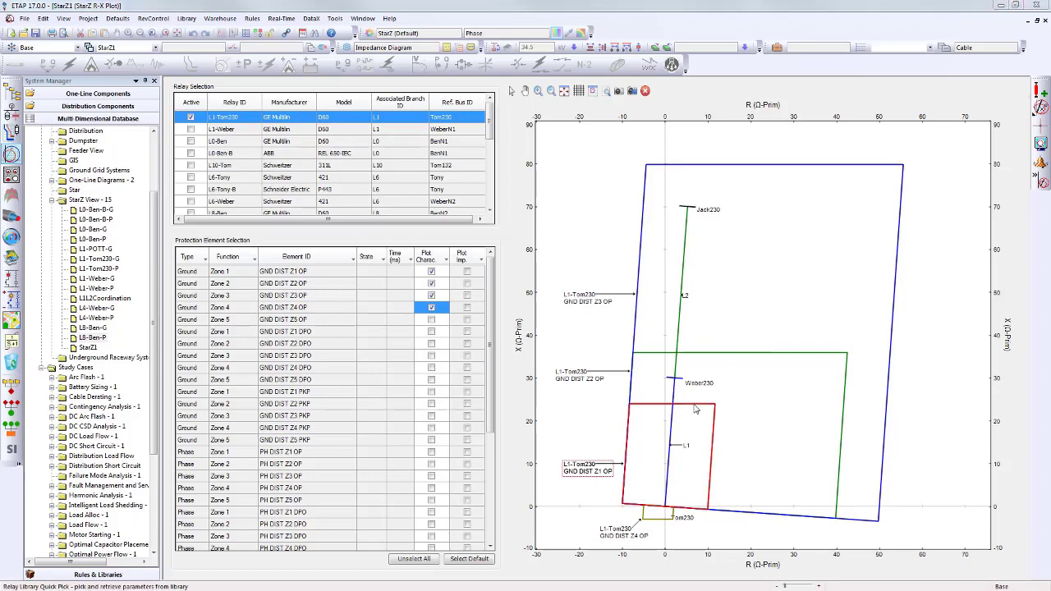
pyautogui.moveTo(398, 118); pyautogui.dragTo(263, 125)
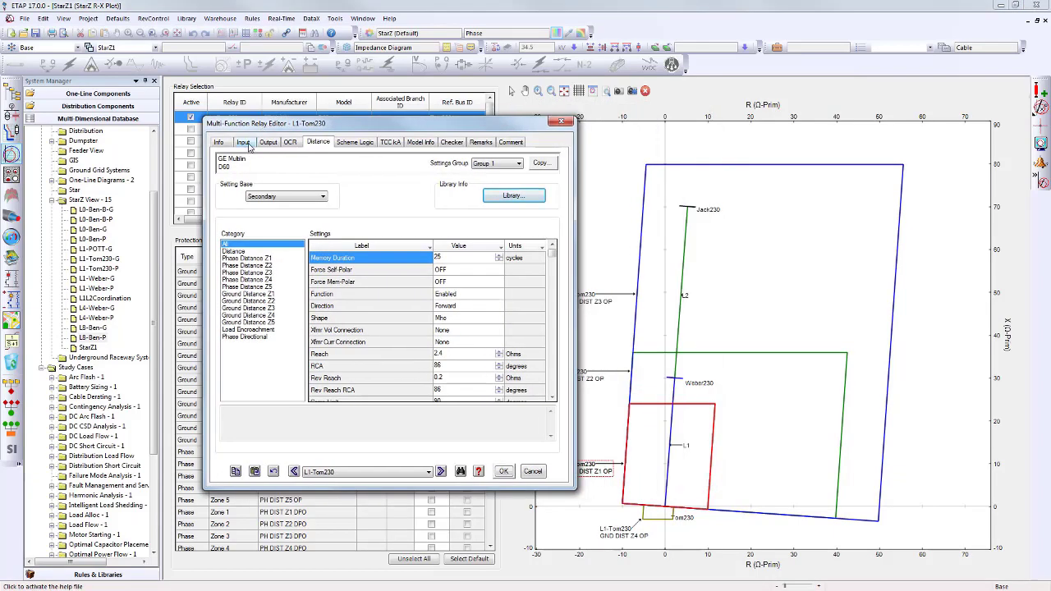
pyautogui.click(247, 144)
pyautogui.click(420, 232)
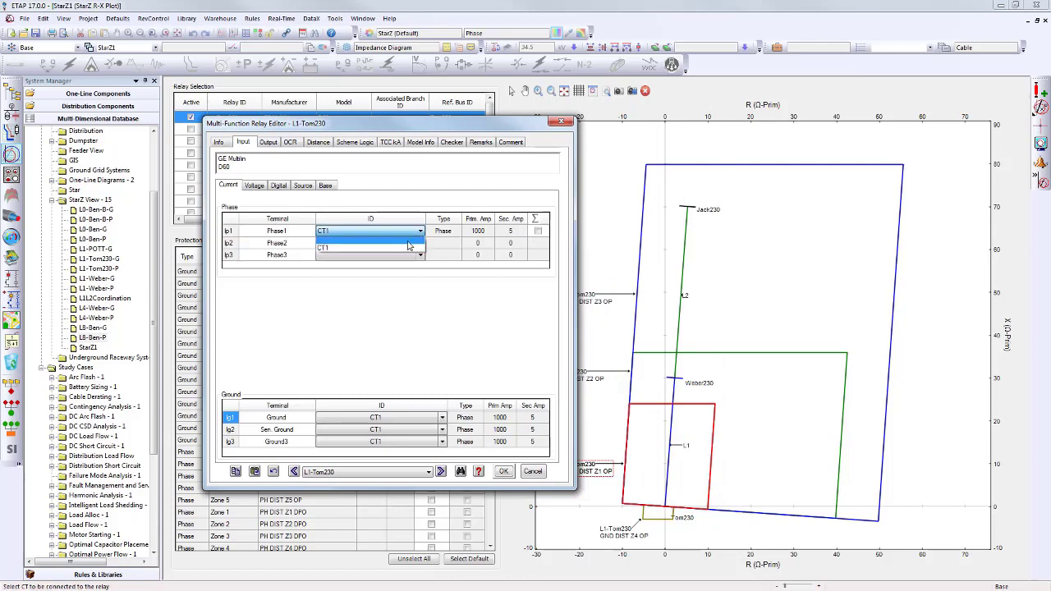
pyautogui.click(410, 239)
pyautogui.click(505, 473)
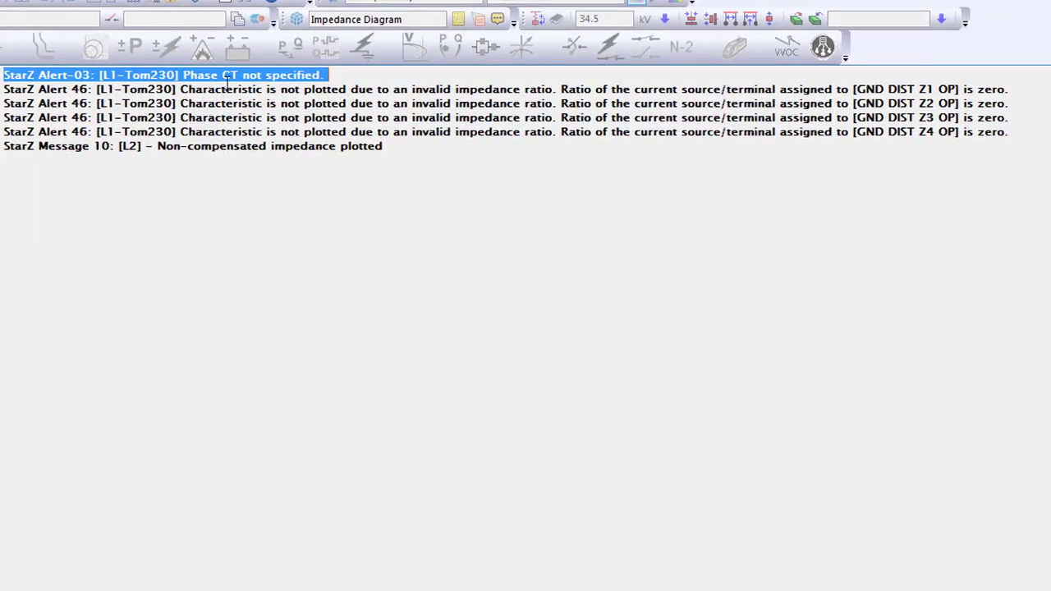
pyautogui.click(273, 92)
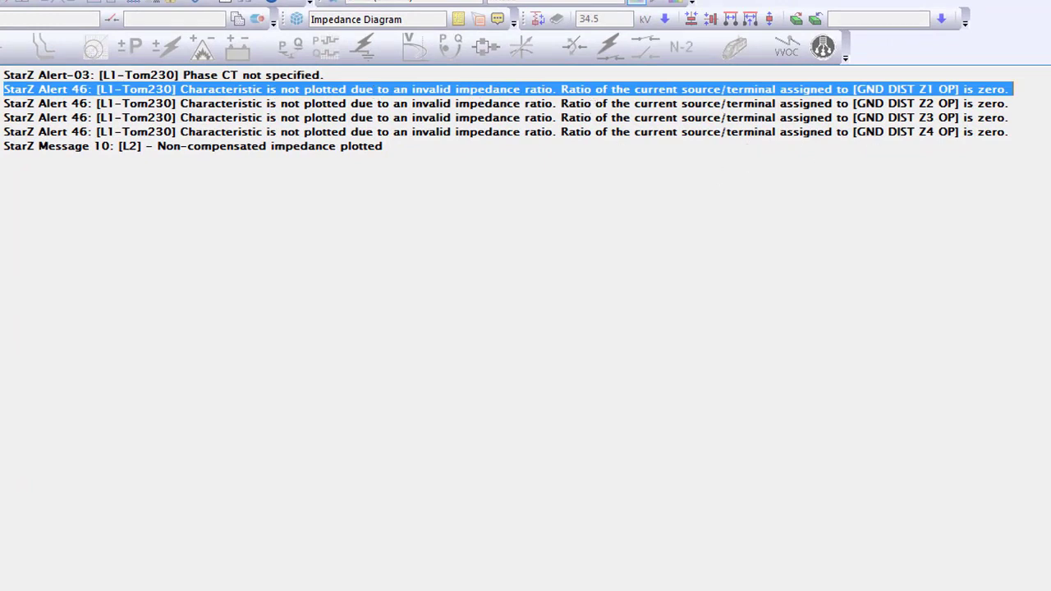
pyautogui.click(1045, 20)
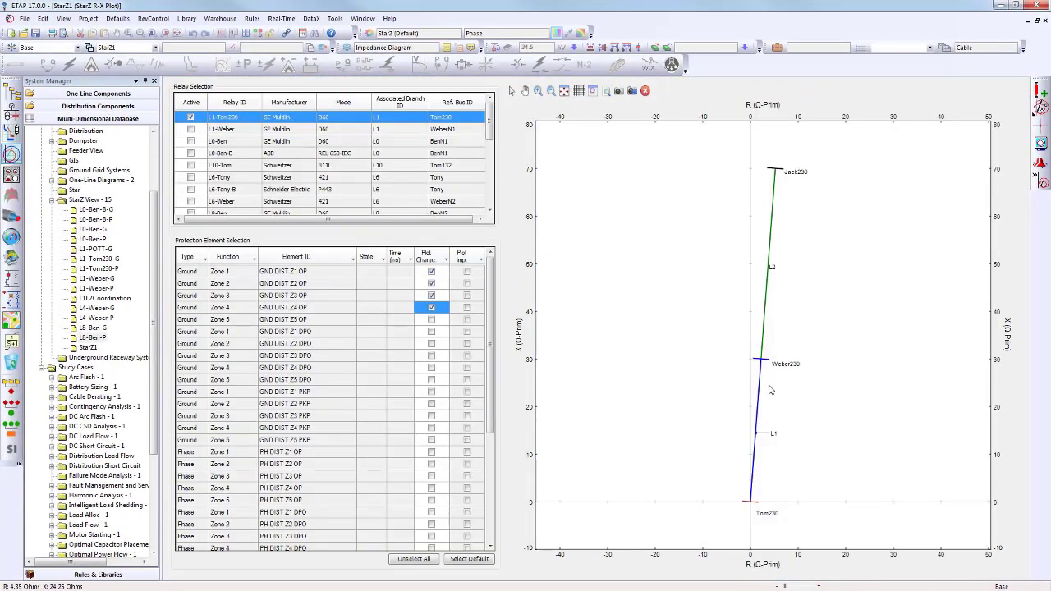
# Reassign CT1 to L1-Tom230's Phase1 current input and apply it to the plot
pyautogui.doubleClick(225, 120)
pyautogui.click(378, 135)
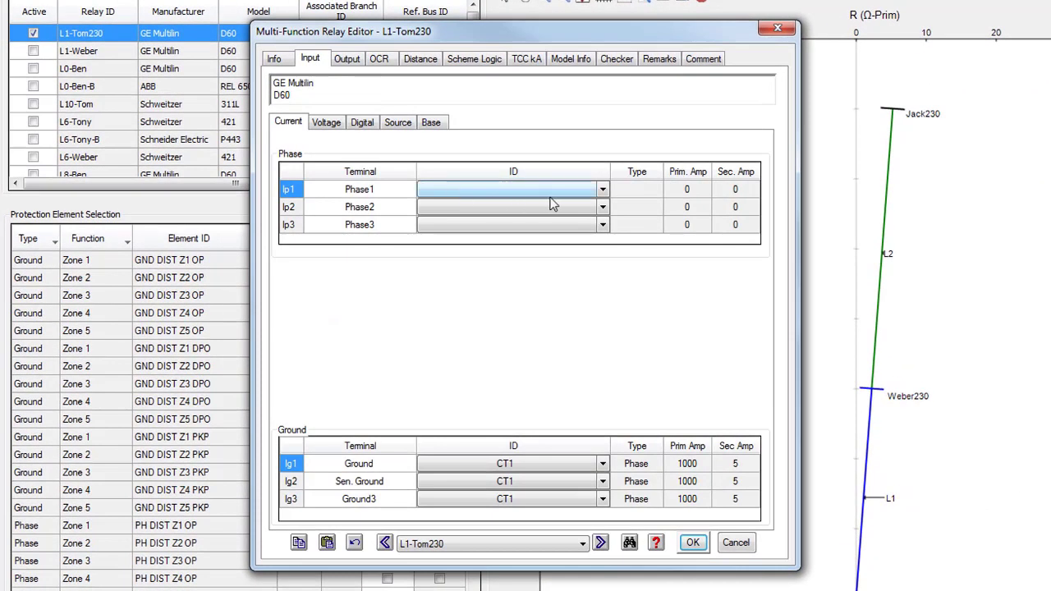
pyautogui.click(601, 191)
pyautogui.click(532, 213)
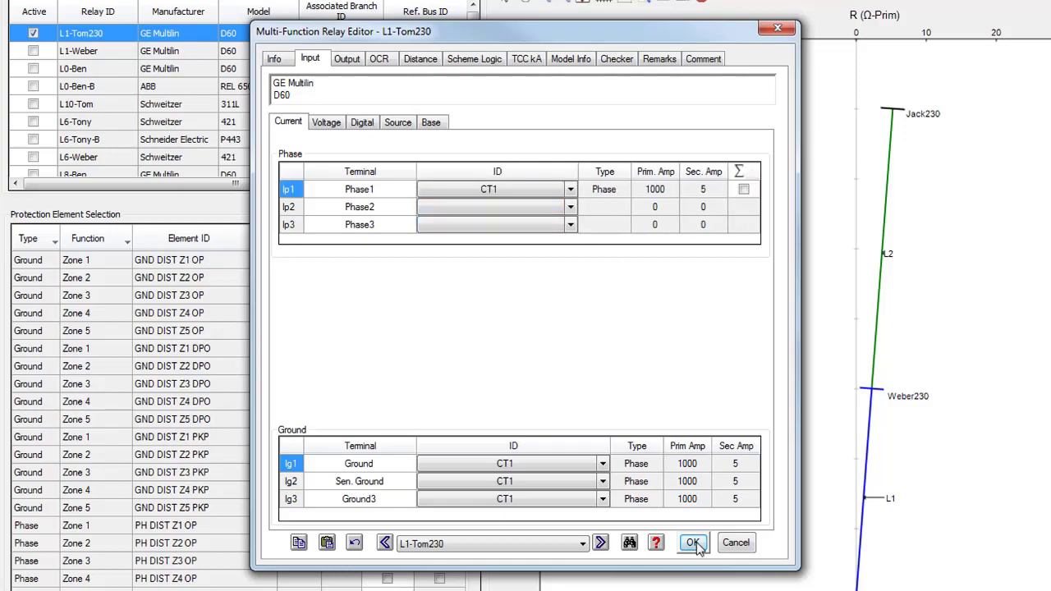
pyautogui.click(692, 542)
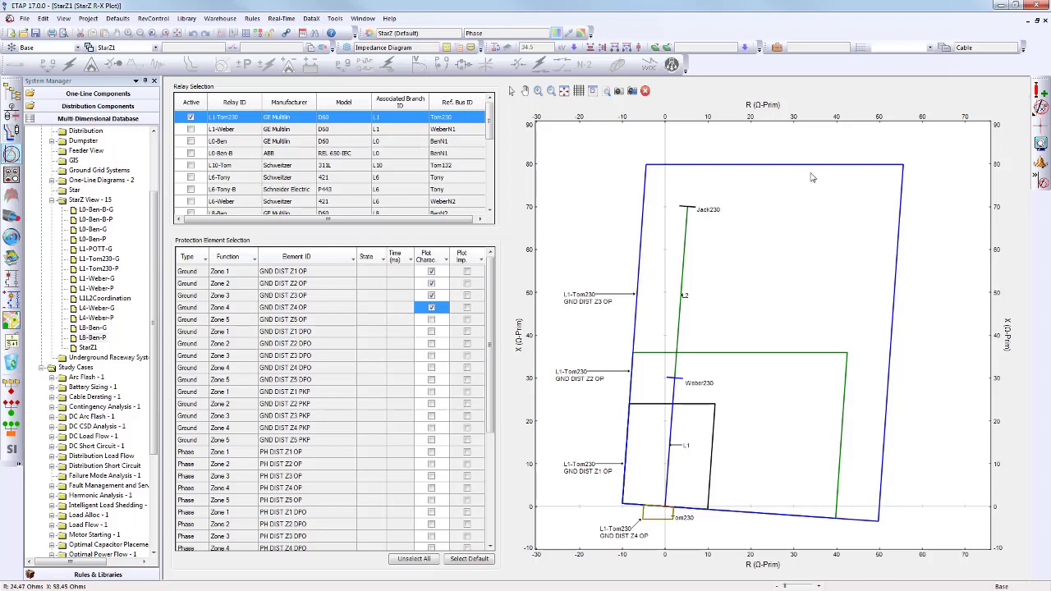
# Load the L1-LG output report into the plot and examine the operating times of the GND DIST Z1, Z2 and Z3 OP elements
pyautogui.click(908, 54)
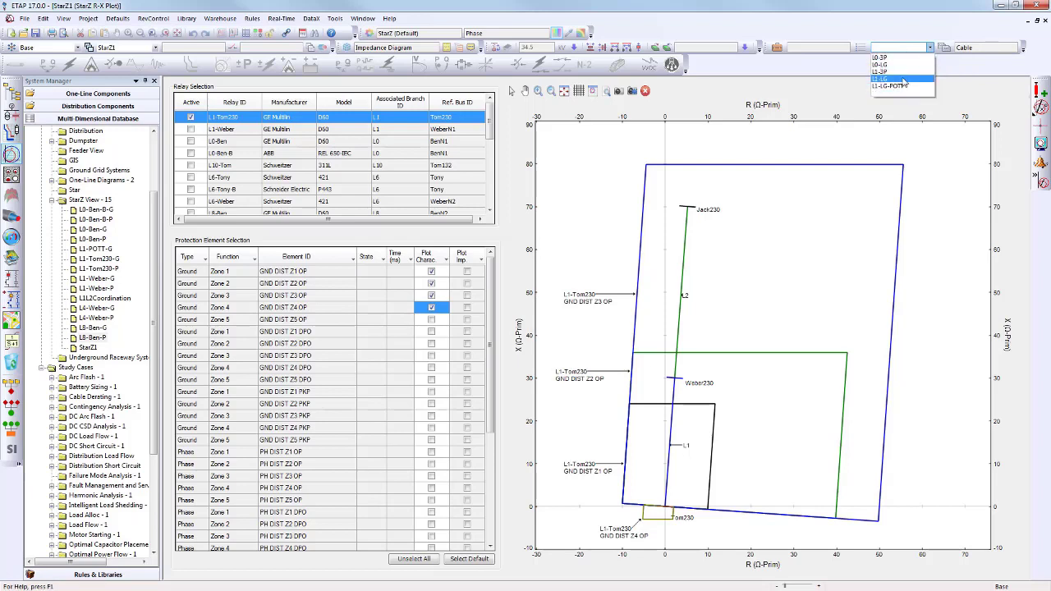
pyautogui.click(903, 79)
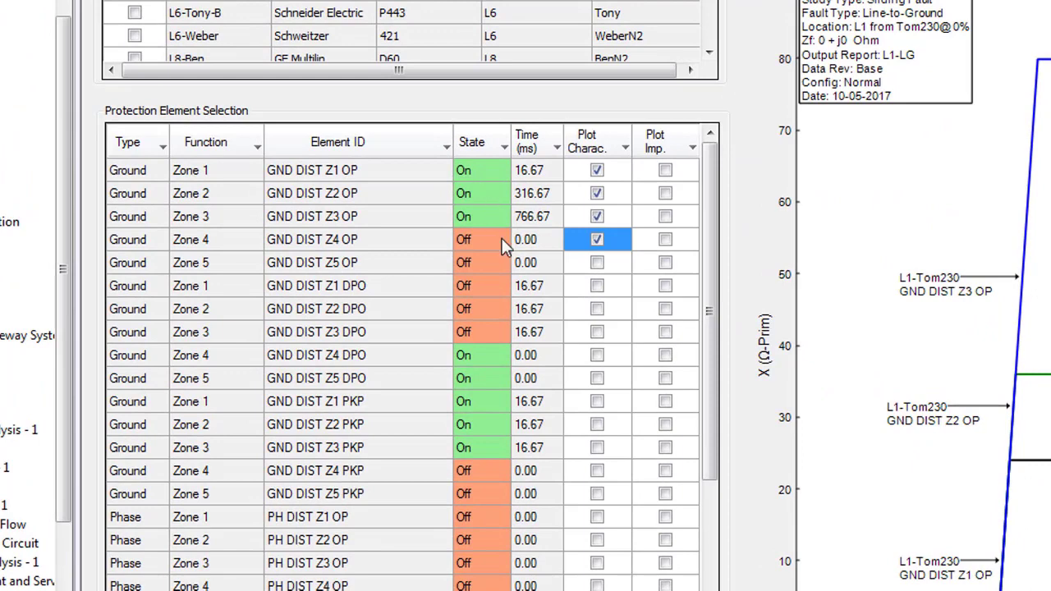
pyautogui.click(545, 174)
pyautogui.click(543, 199)
pyautogui.click(538, 216)
pyautogui.click(534, 193)
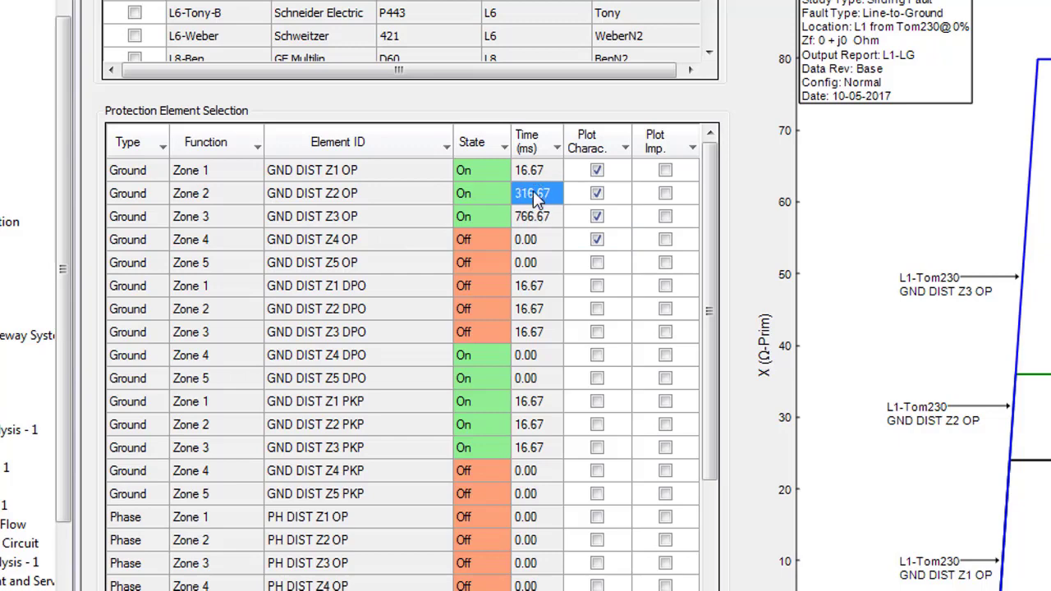
pyautogui.click(538, 219)
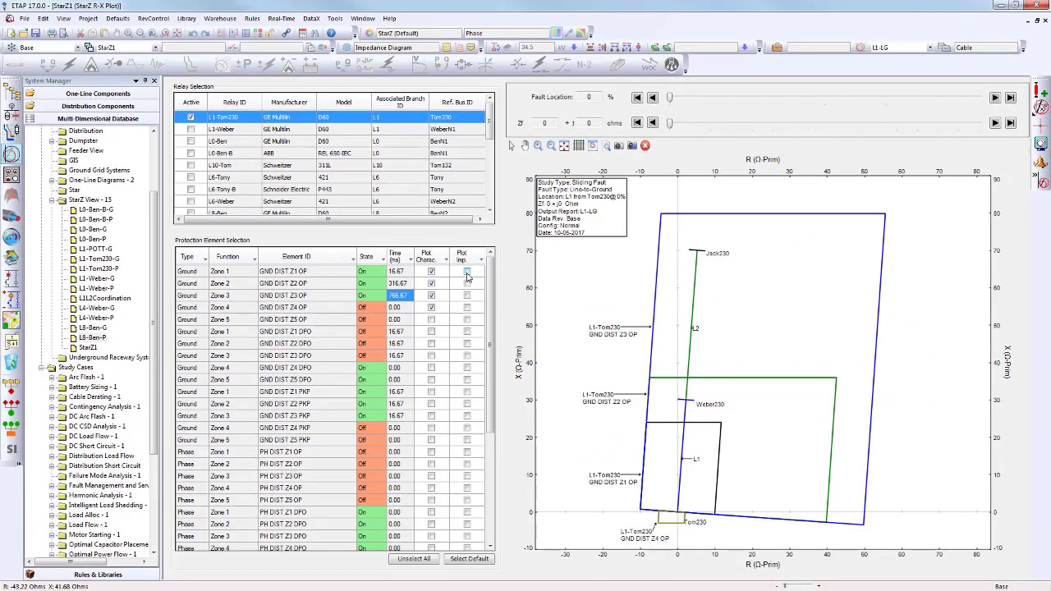
# Plot the GND DIST Z1 OP impedance and place the fault at 20% of L1 with an 8 ohm fault resistance
pyautogui.click(467, 271)
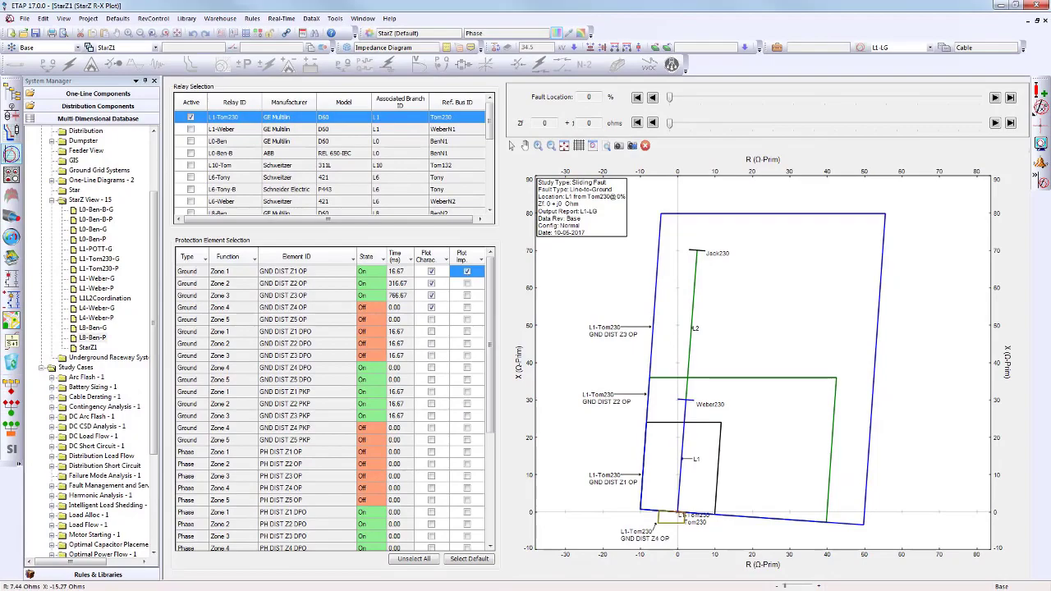
pyautogui.click(994, 97)
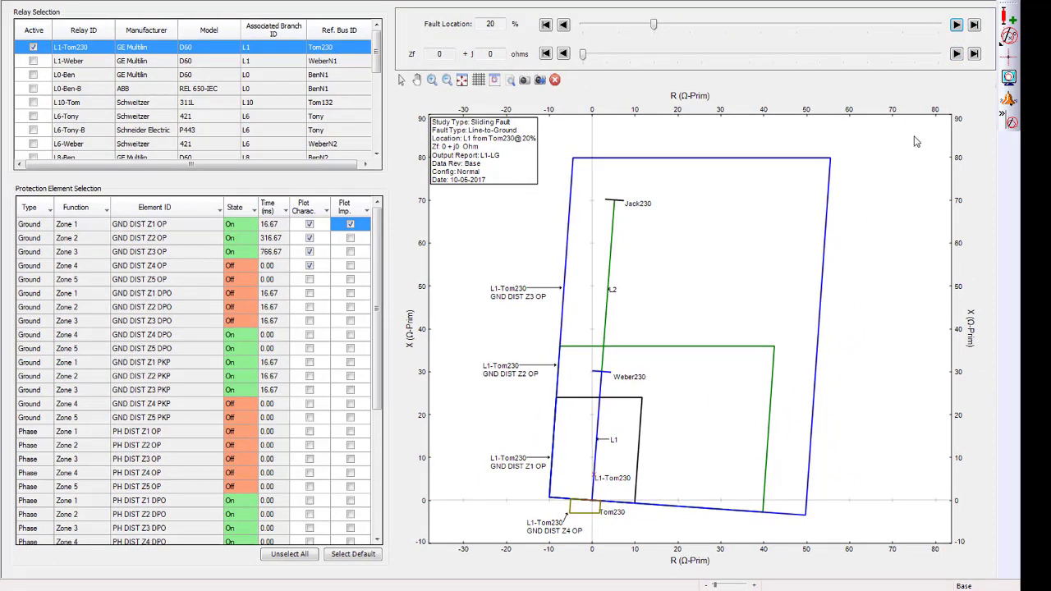
pyautogui.click(956, 54)
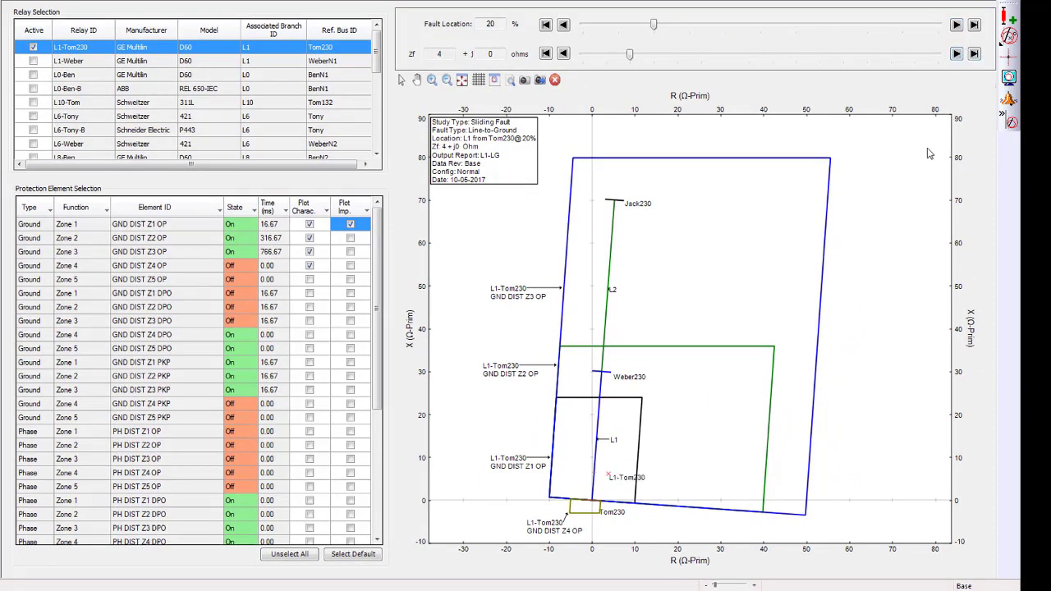
# Show the setting on the fault impedance label, and slide the fault to 70% of L1 with a 24 ohm fault resistance
pyautogui.rightClick(630, 479)
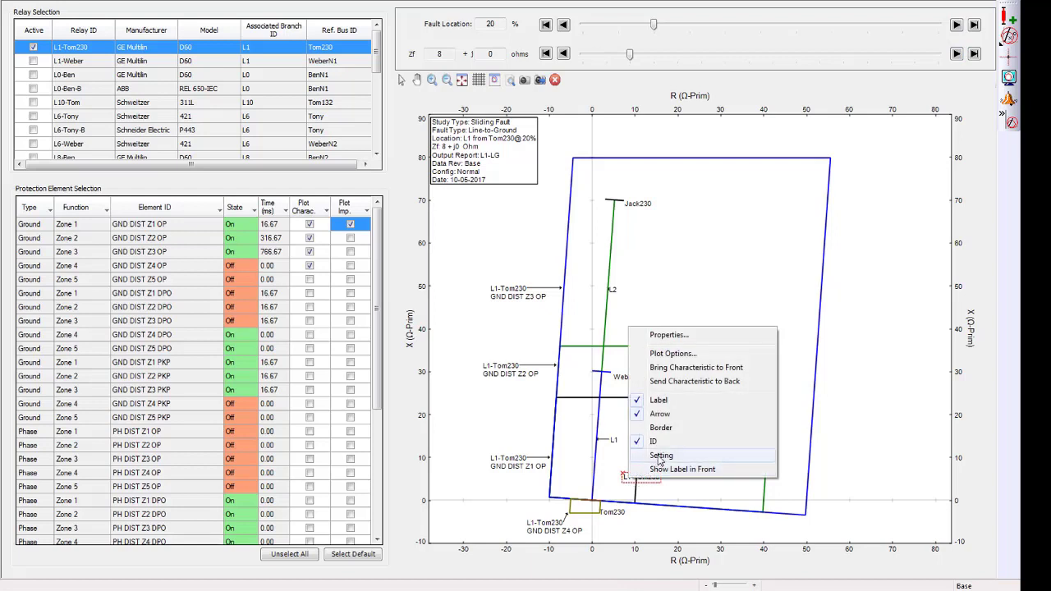
pyautogui.click(662, 456)
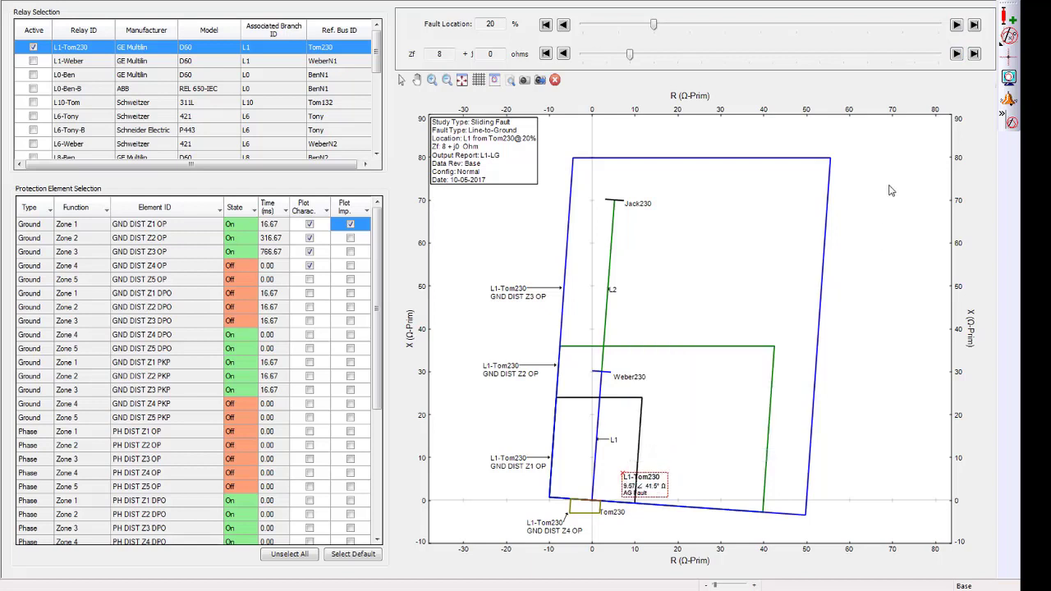
pyautogui.click(957, 25)
pyautogui.click(957, 26)
pyautogui.click(956, 55)
pyautogui.click(957, 54)
pyautogui.click(956, 55)
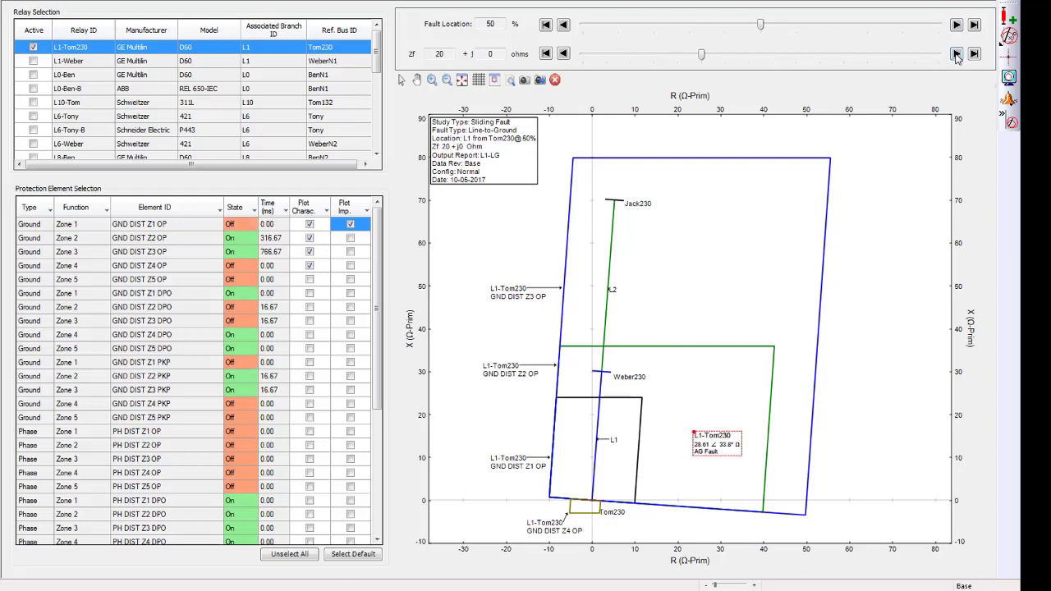
pyautogui.click(957, 54)
pyautogui.click(956, 25)
pyautogui.click(956, 26)
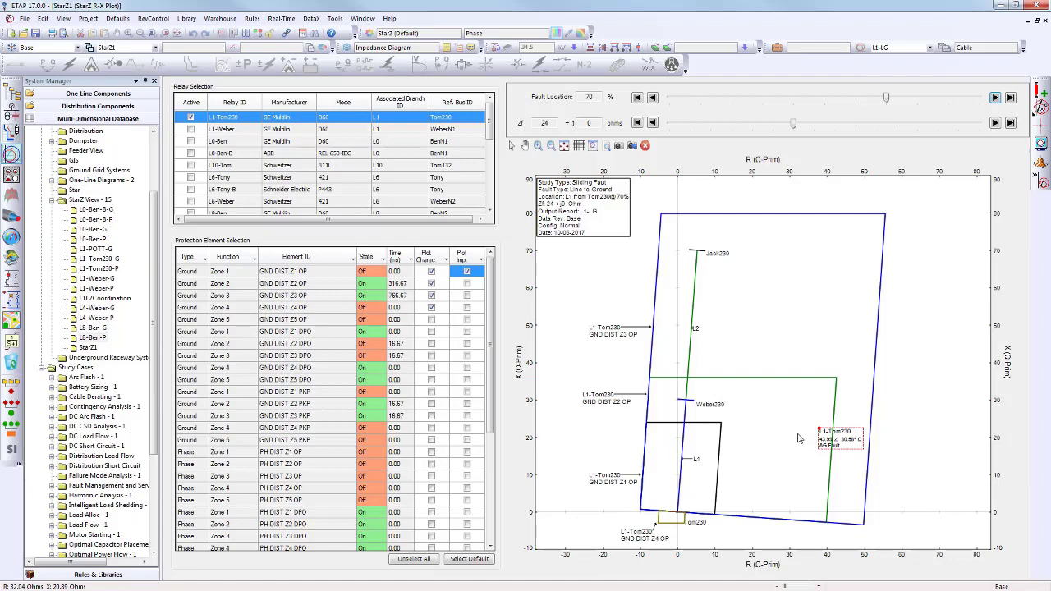
# Open the L1L2Coordination StarZ view and set its plot axes to secondary with respect to L1-Tom230's GND DIST Z1 OP element
pyautogui.click(1043, 18)
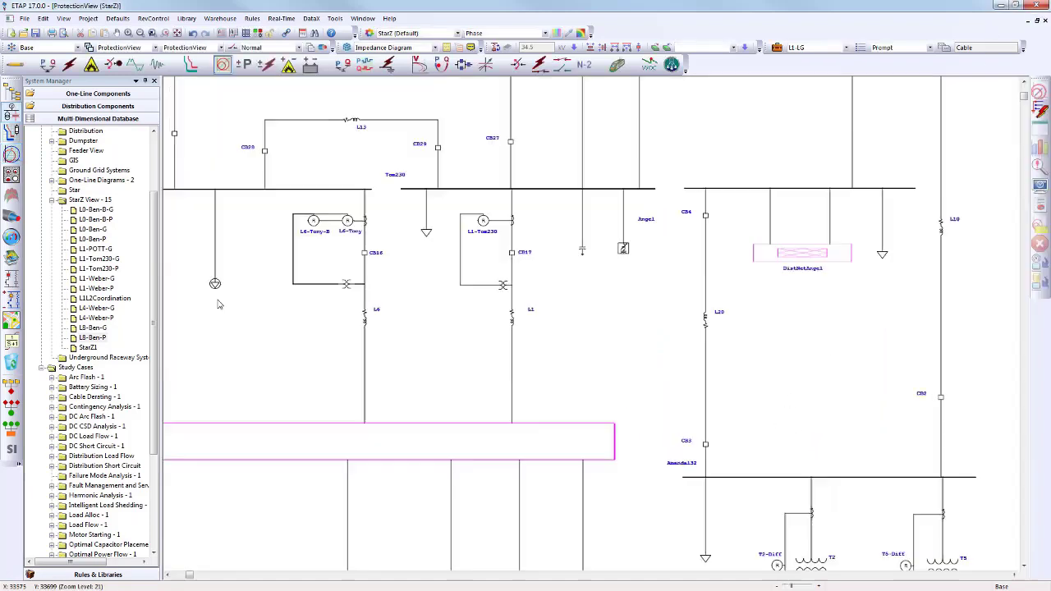
pyautogui.doubleClick(121, 299)
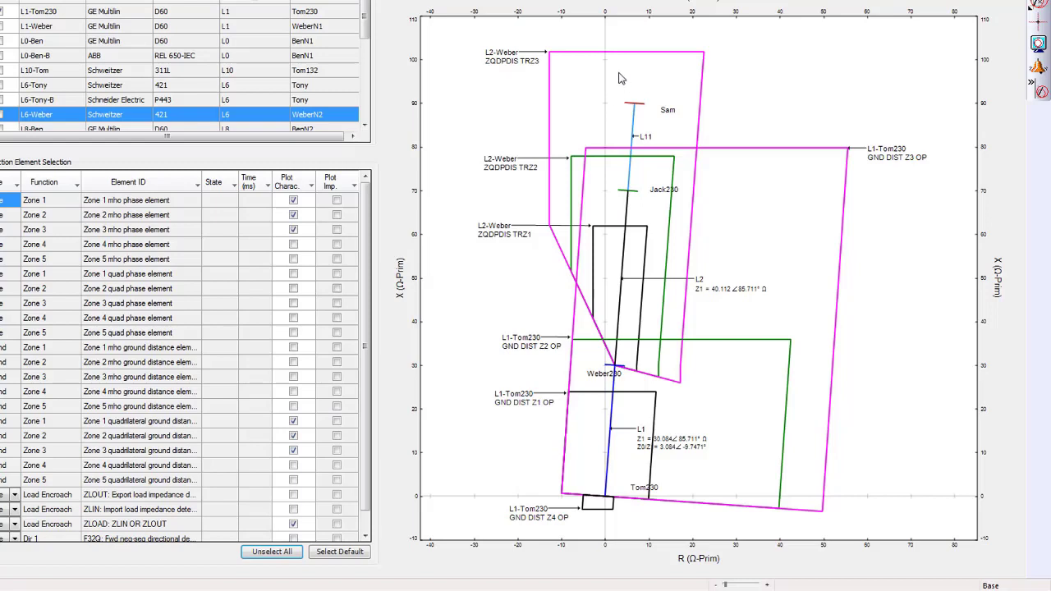
pyautogui.rightClick(454, 99)
pyautogui.click(495, 108)
pyautogui.moveTo(362, 8); pyautogui.dragTo(239, 8)
pyautogui.click(246, 28)
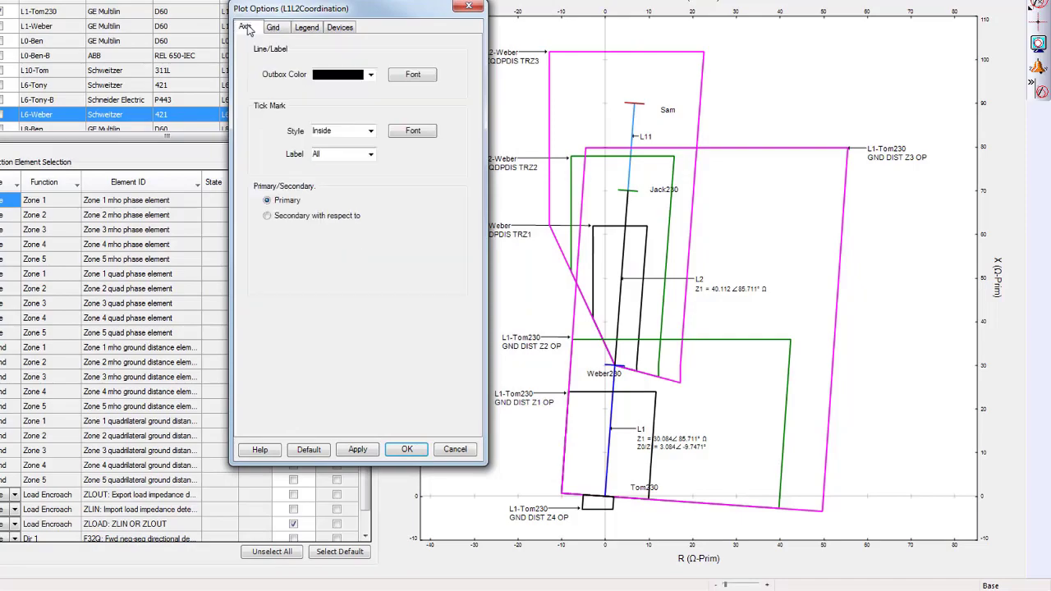
pyautogui.click(313, 217)
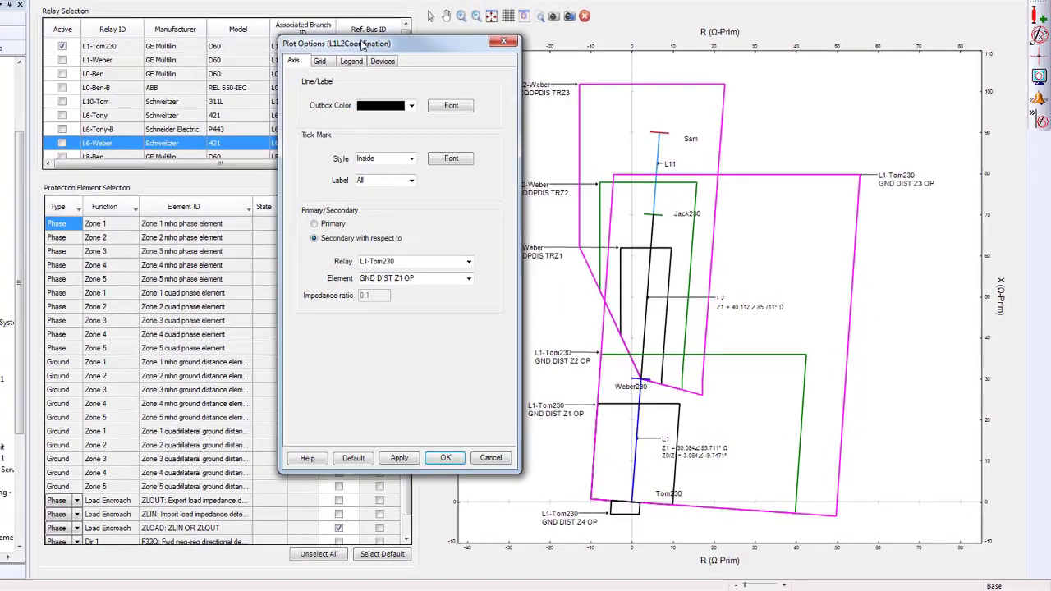
pyautogui.moveTo(408, 19); pyautogui.dragTo(128, 9)
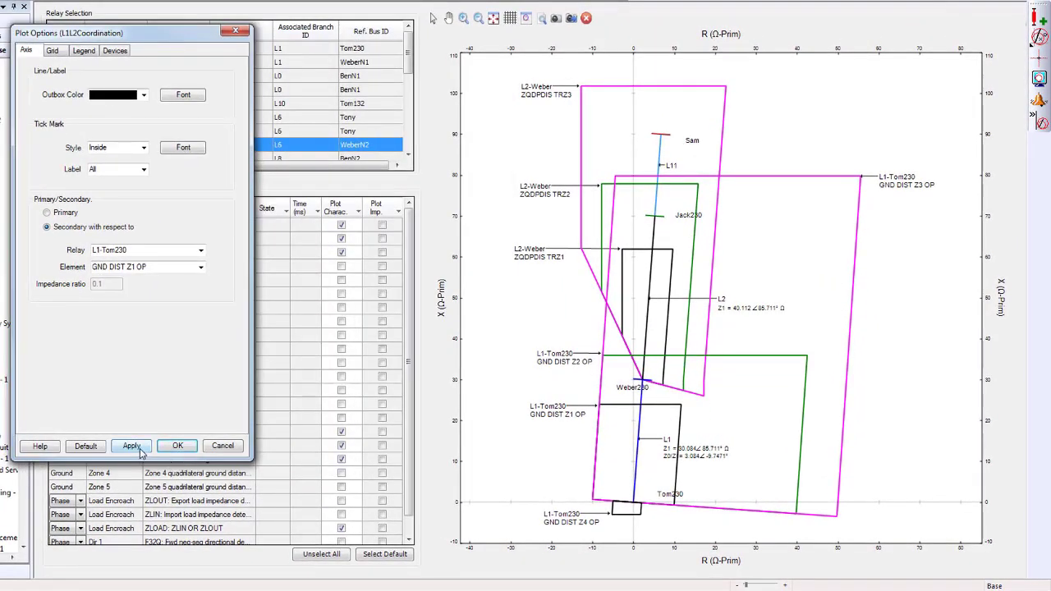
pyautogui.click(178, 445)
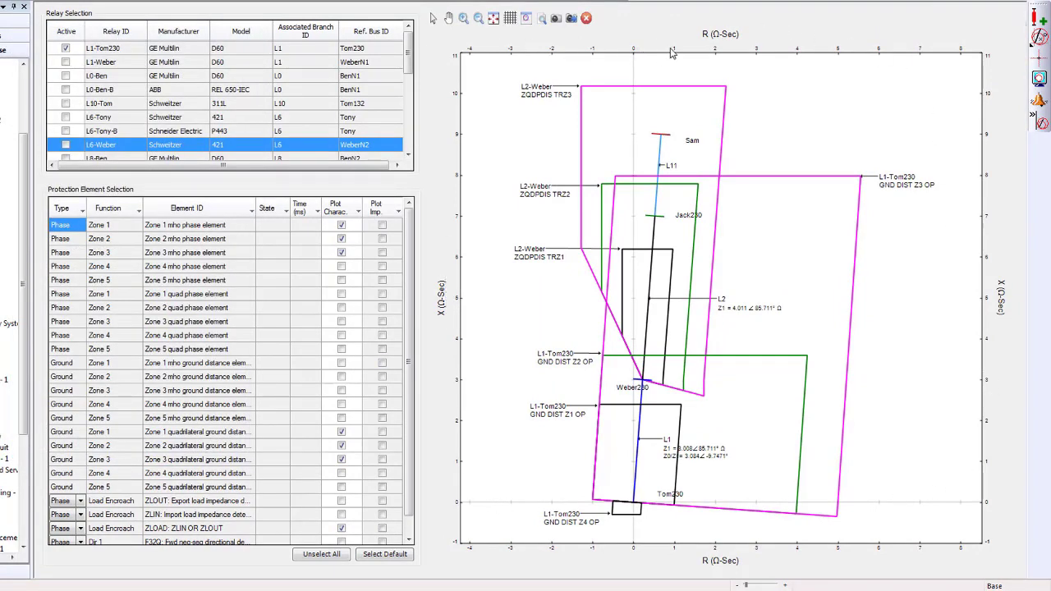
# Check the reference relay, element and impedance ratio in the L1L2Coordination plot's axis options, leaving them as they are
pyautogui.rightClick(854, 75)
pyautogui.click(880, 80)
pyautogui.click(211, 124)
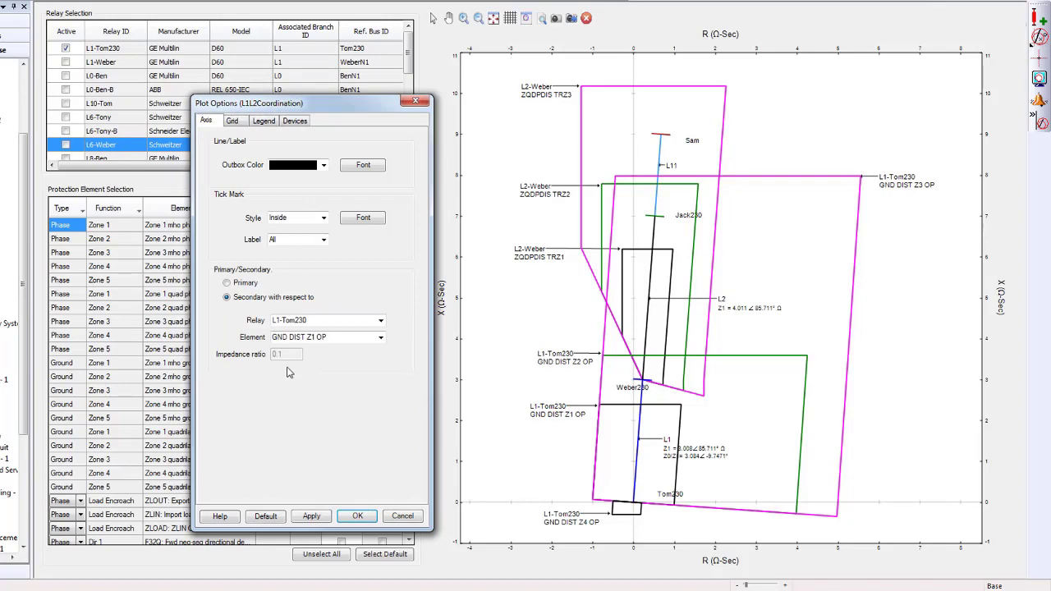
pyautogui.click(402, 516)
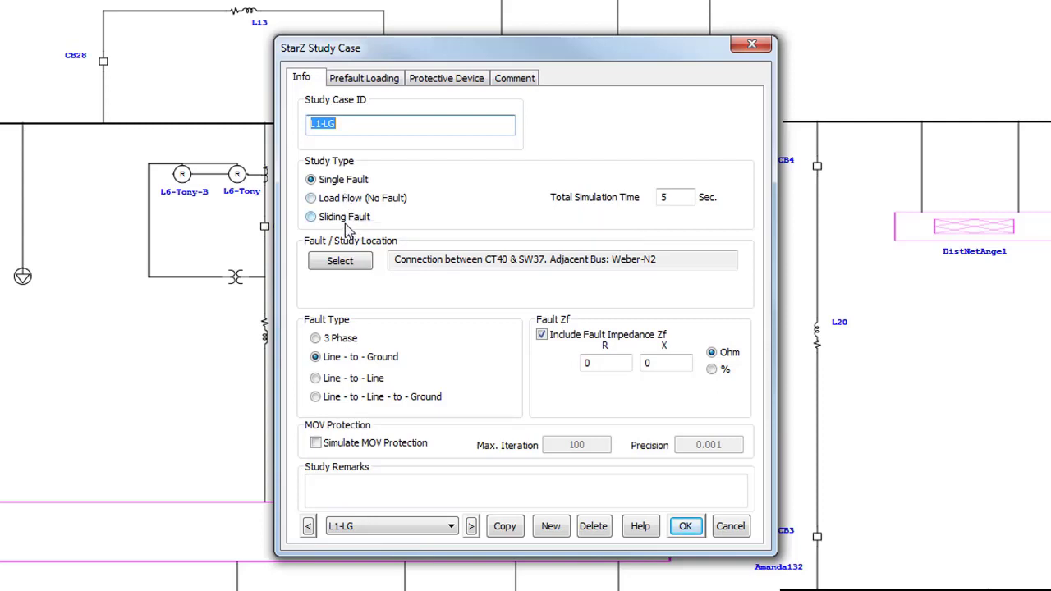
# Change the L1-LG study case to a sliding fault located on line L1
pyautogui.moveTo(466, 49); pyautogui.dragTo(264, 51)
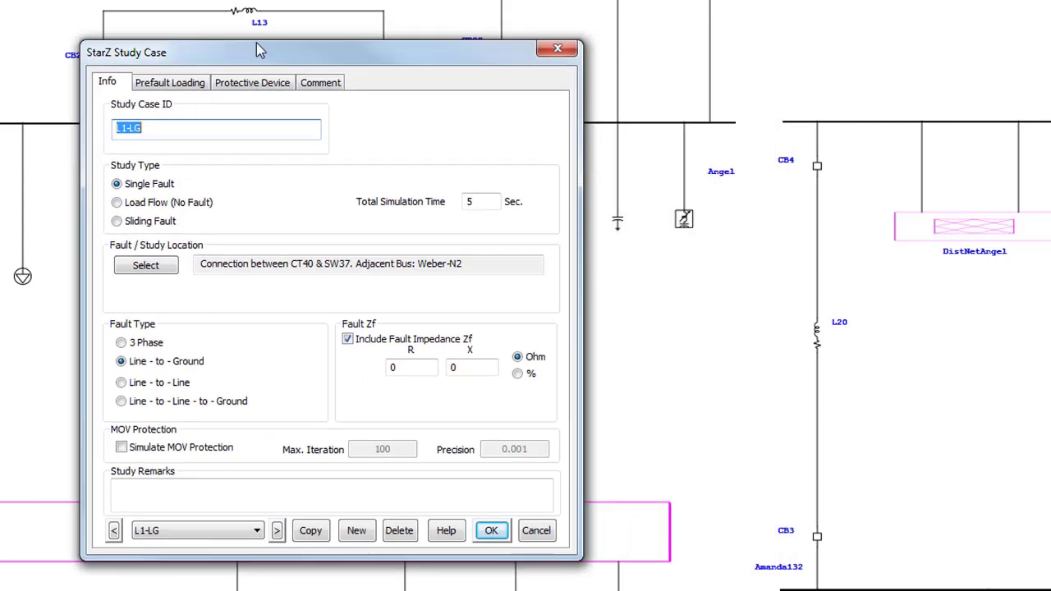
pyautogui.click(137, 262)
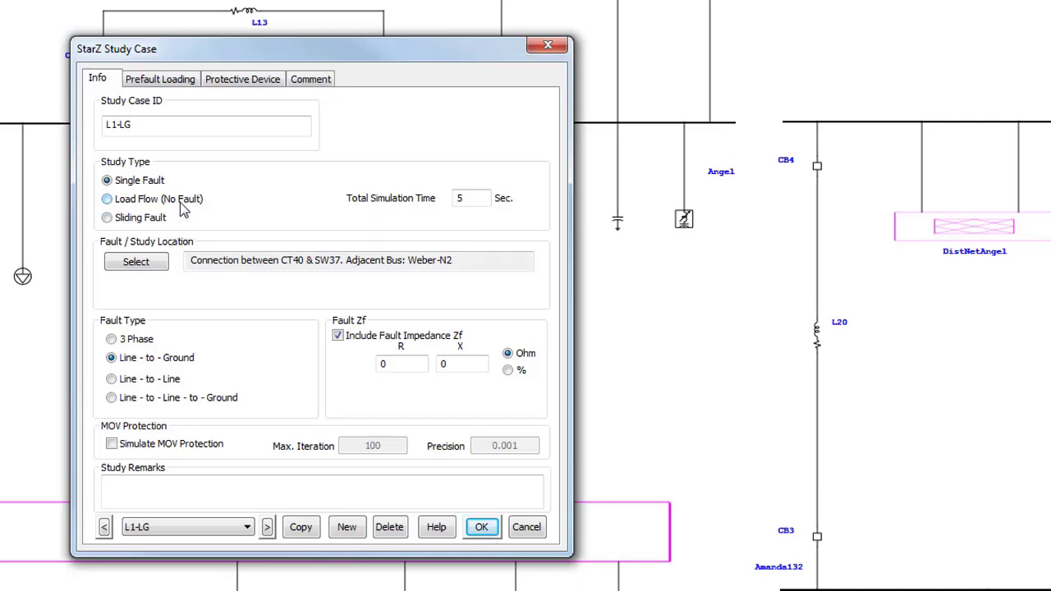
pyautogui.click(129, 221)
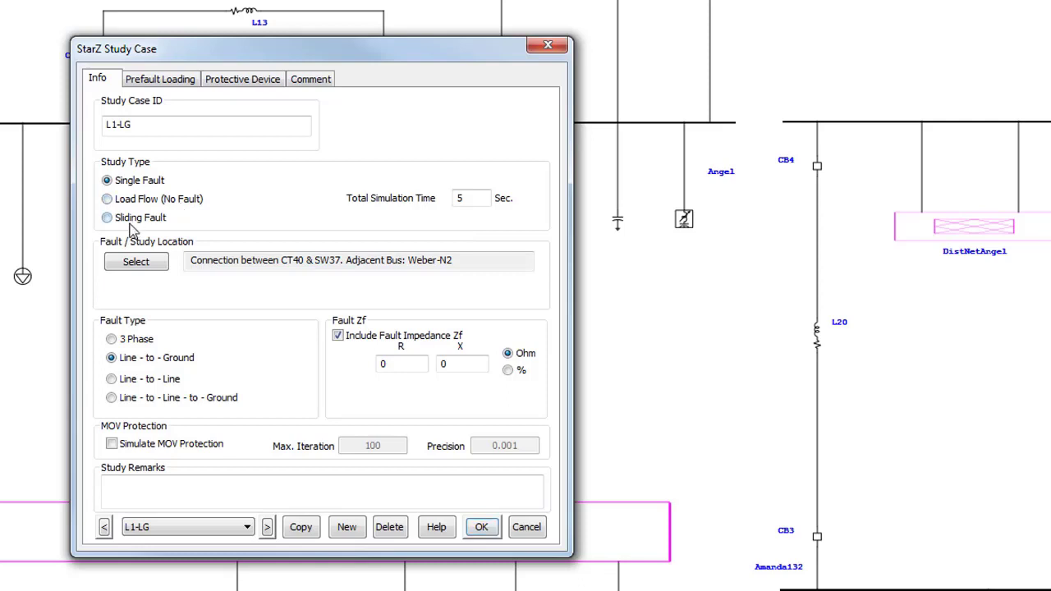
pyautogui.click(136, 262)
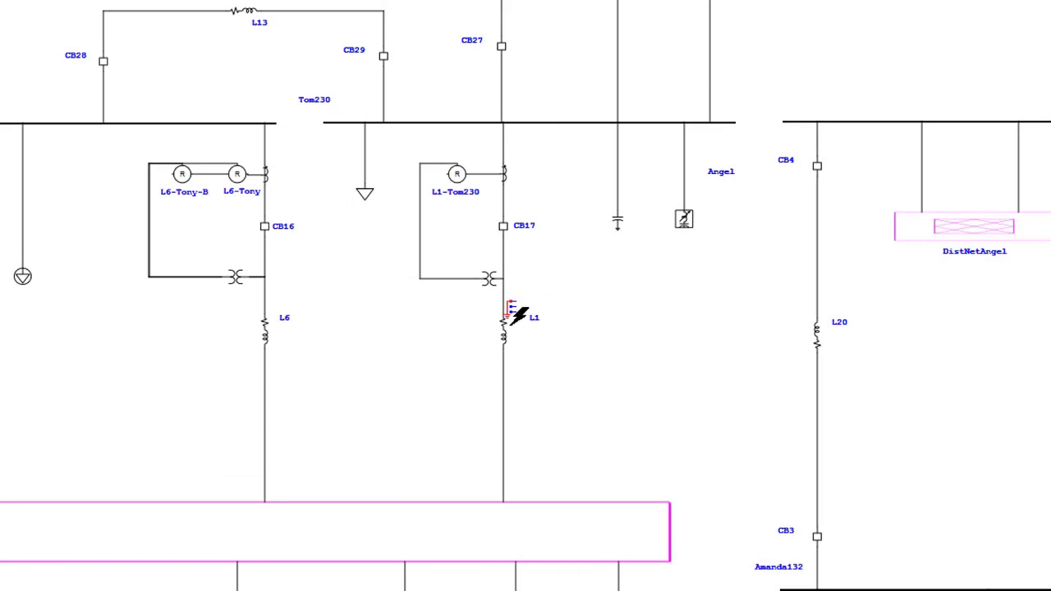
pyautogui.click(503, 324)
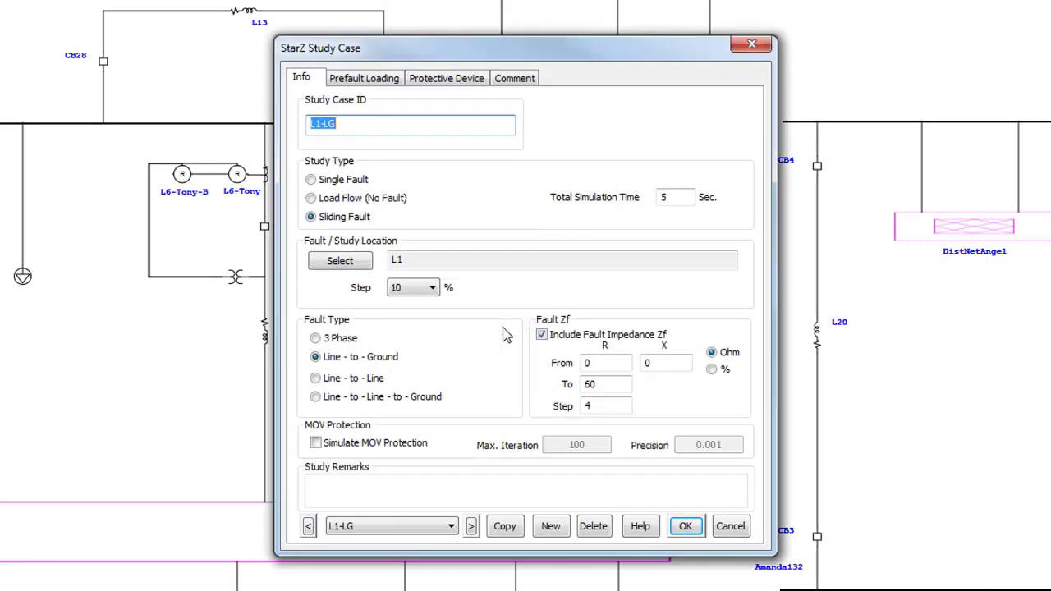
# Check the sliding fault's location step and fault resistance range, and enable MOV protection simulation in the L1-LG study case
pyautogui.click(426, 292)
pyautogui.click(427, 293)
pyautogui.click(600, 362)
pyautogui.click(609, 386)
pyautogui.click(606, 405)
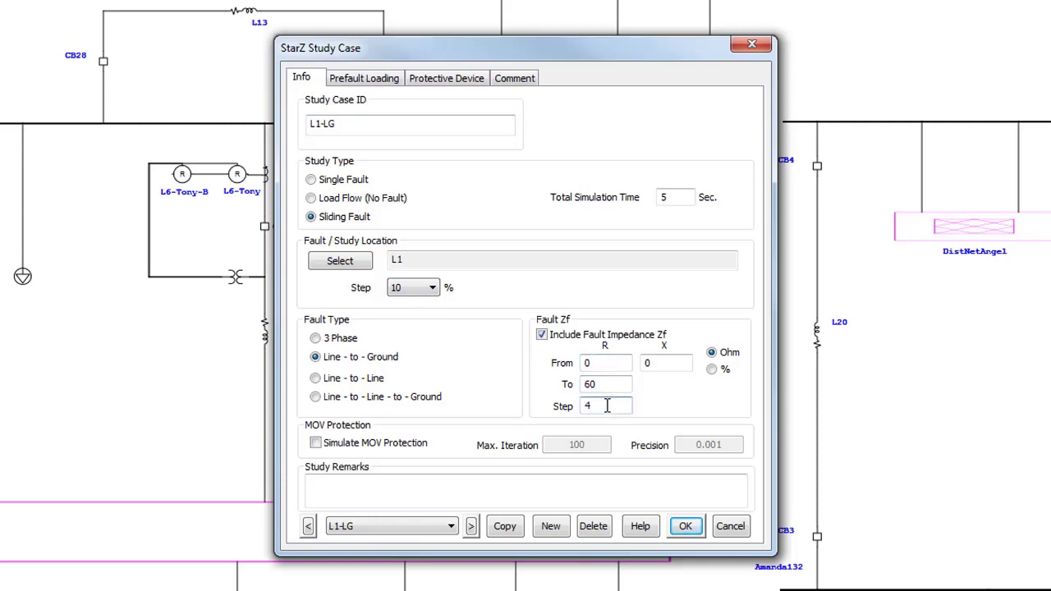
pyautogui.click(435, 294)
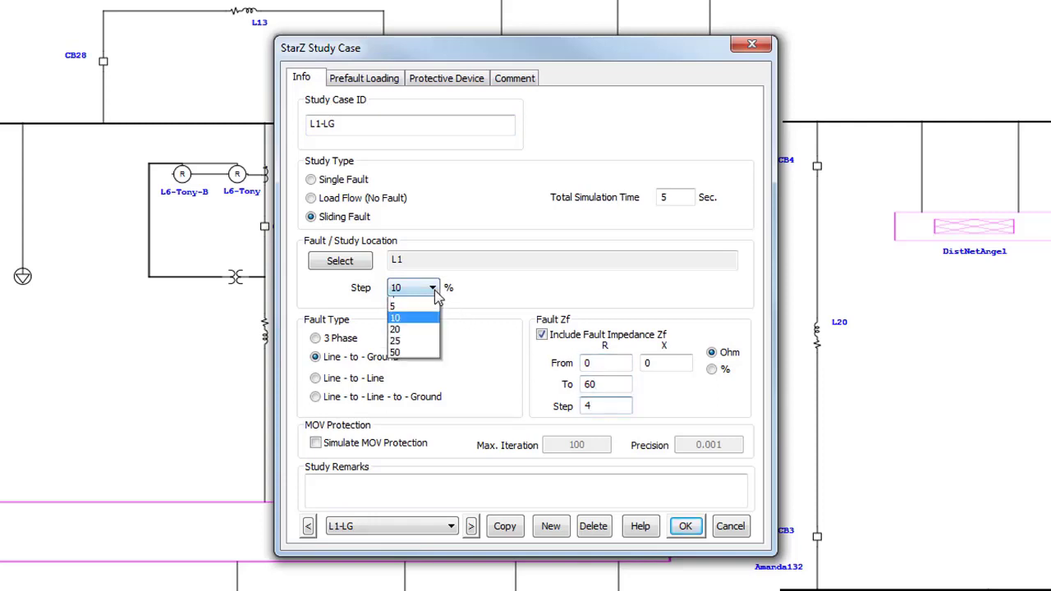
pyautogui.click(435, 295)
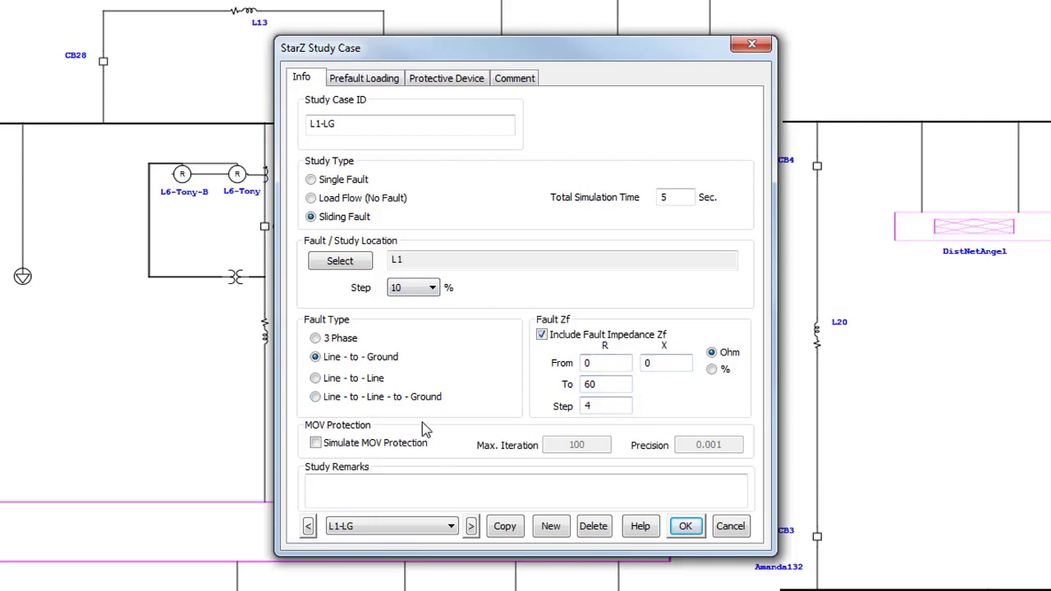
pyautogui.click(316, 447)
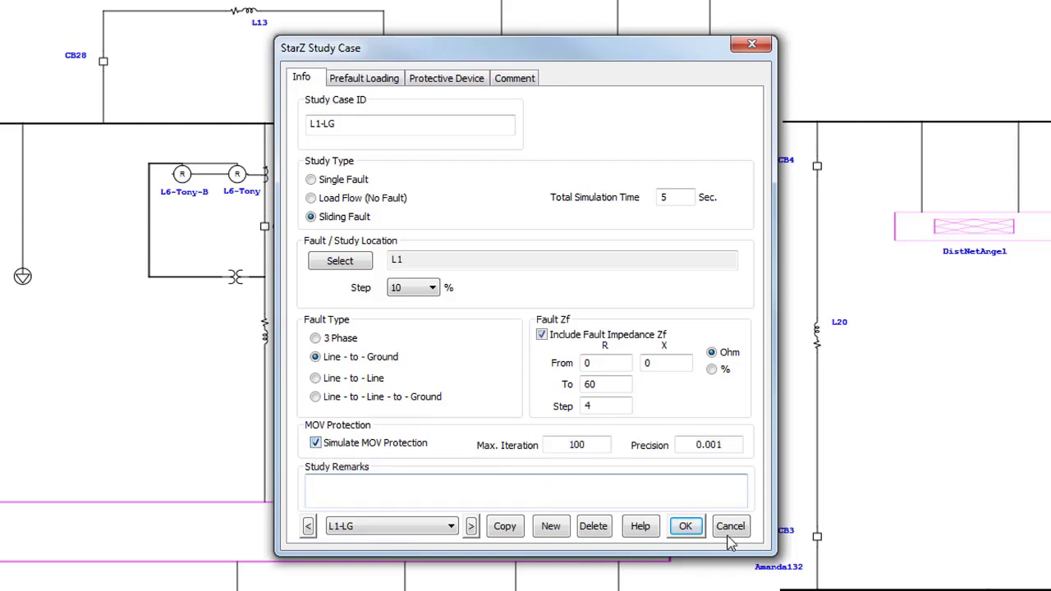
pyautogui.click(694, 534)
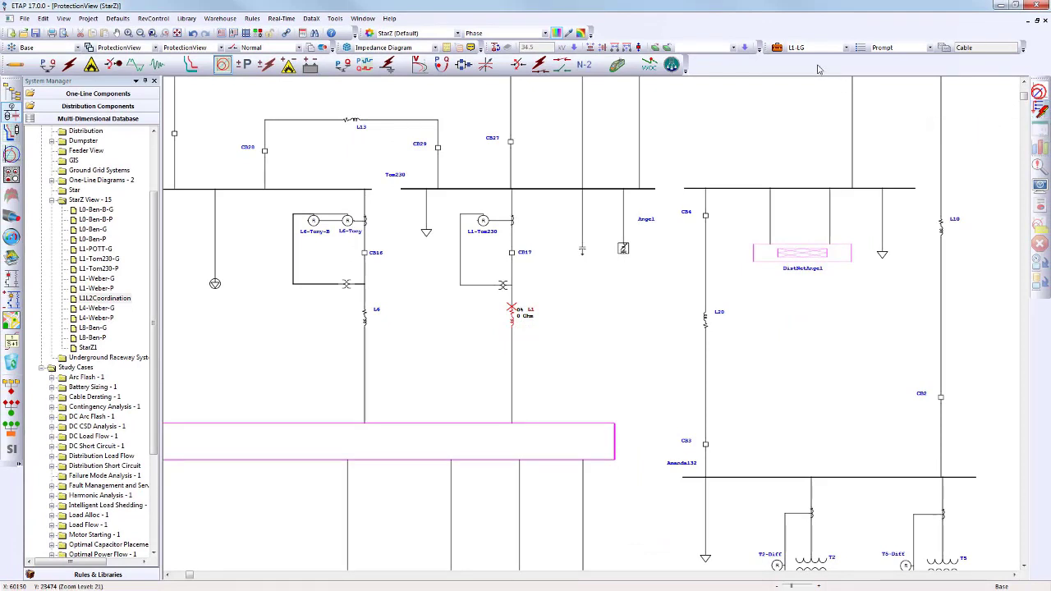
# Check which protective devices are active in the L1-LG study case, leaving the selection as it is
pyautogui.click(776, 47)
pyautogui.click(469, 161)
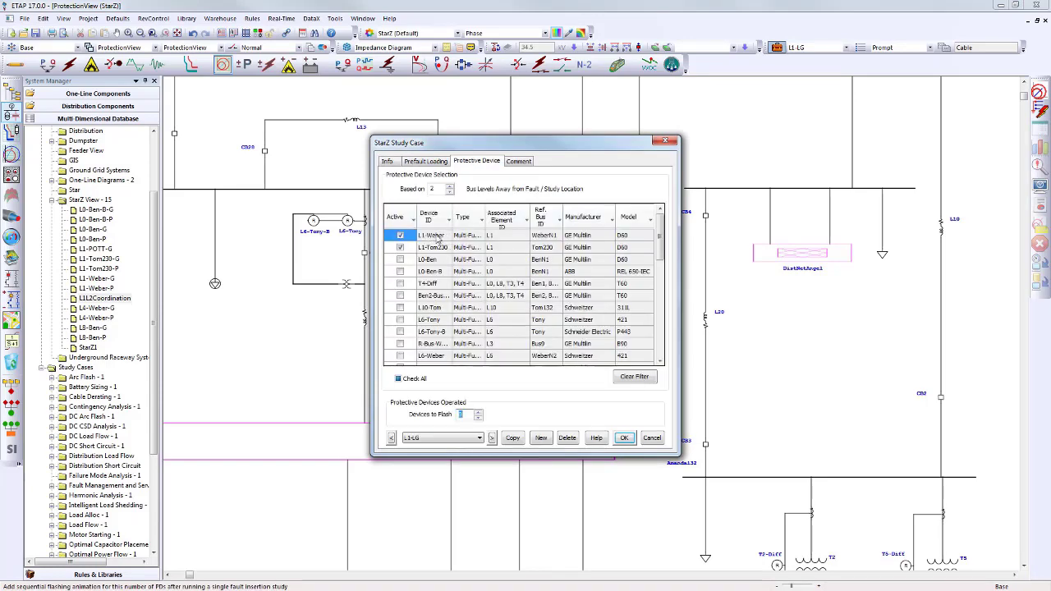
pyautogui.click(652, 439)
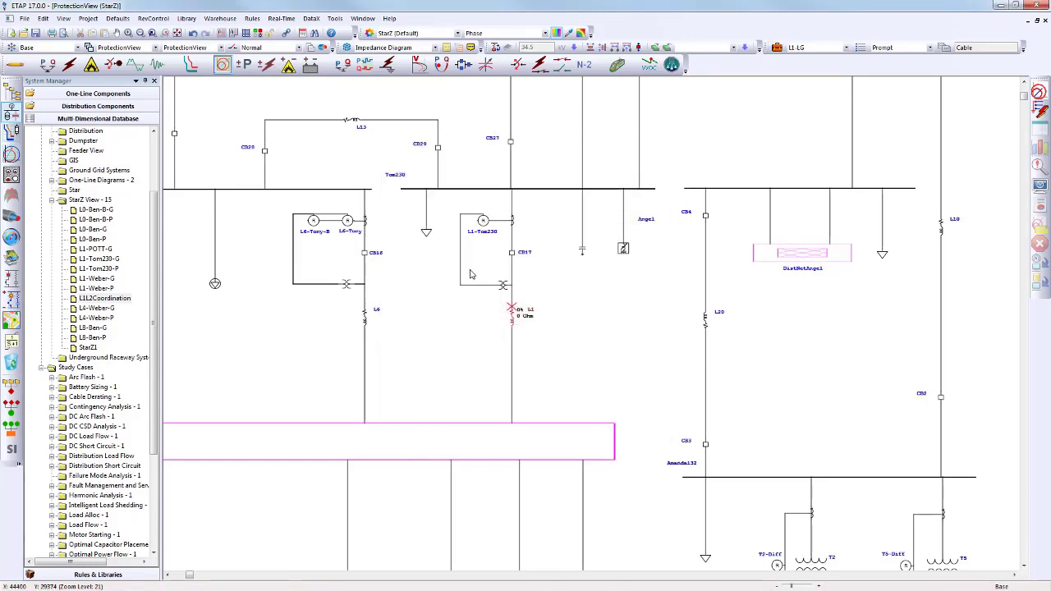
# Run the StarZ sliding fault study on L1 with Untitled as the output name, and inspect the currents at L1
pyautogui.click(1039, 109)
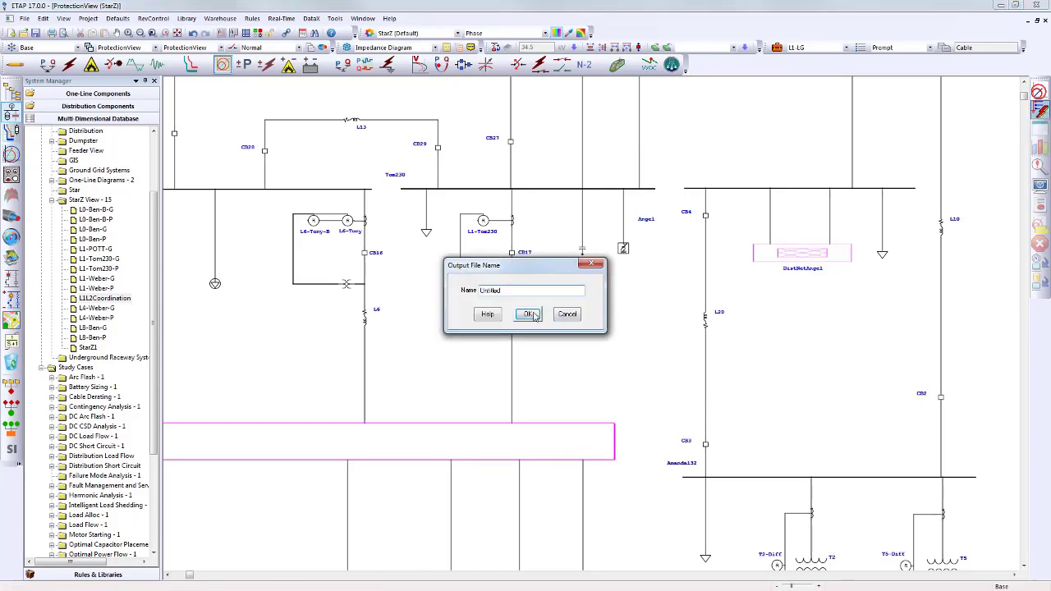
pyautogui.click(530, 316)
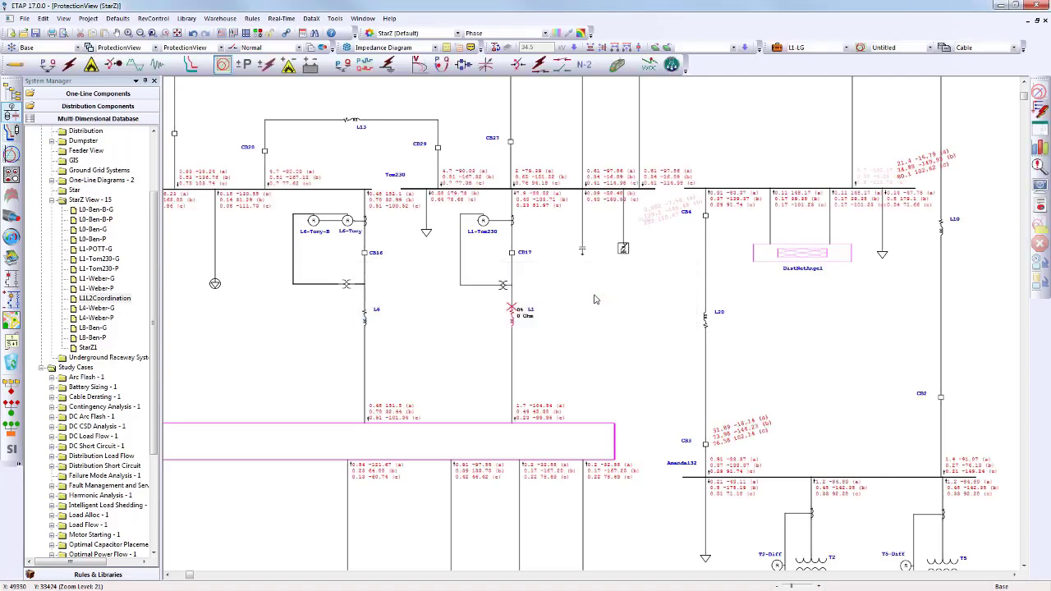
pyautogui.scroll(3, 549, 237)
pyautogui.scroll(2, 549, 237)
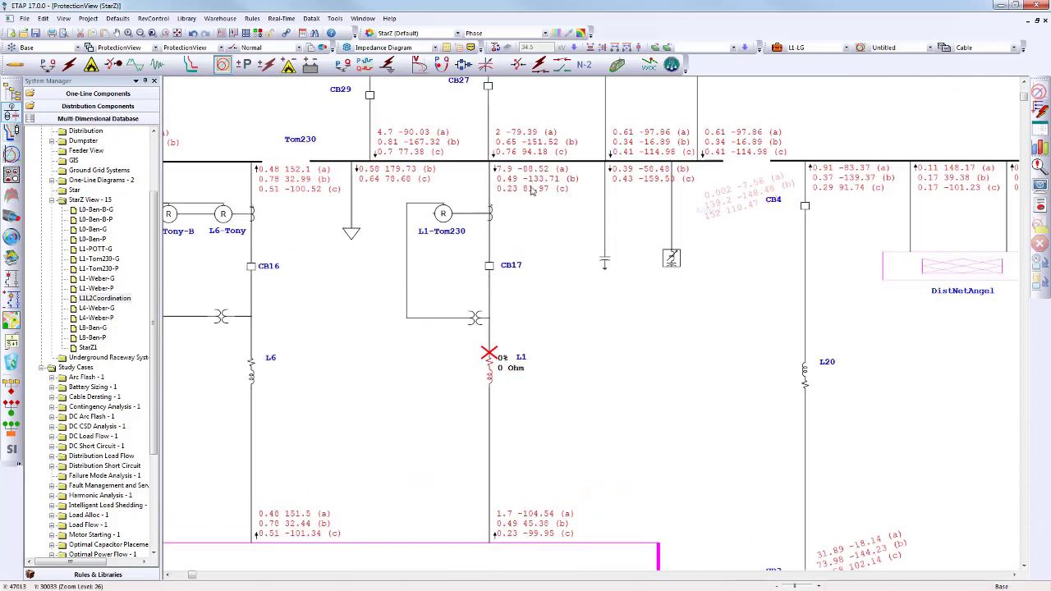
# Check the current and voltage options for displaying StarZ results, leaving them as they are, and view the study's alert summary
pyautogui.click(1040, 188)
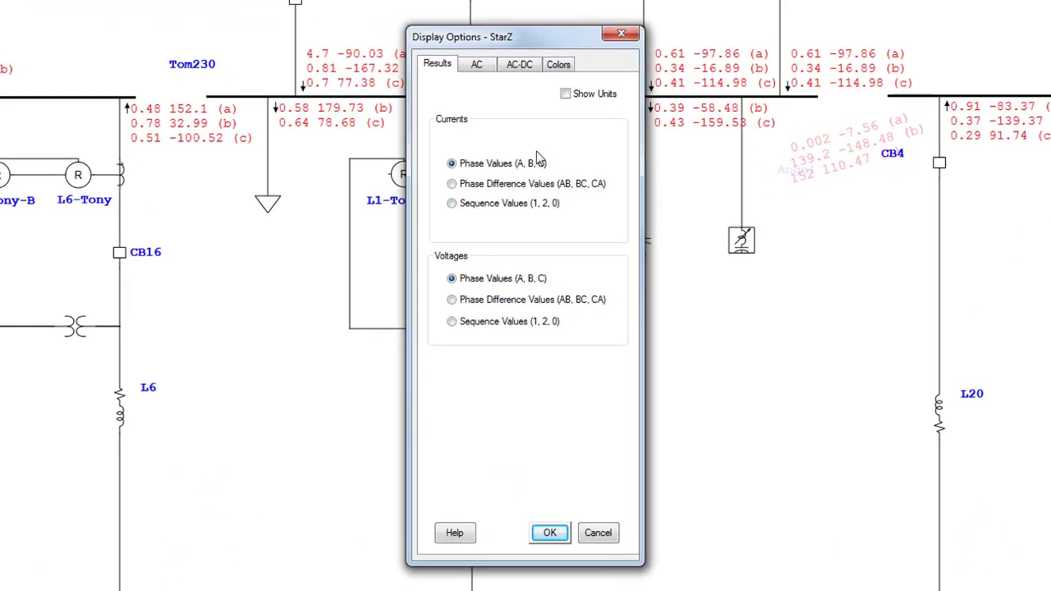
pyautogui.click(598, 532)
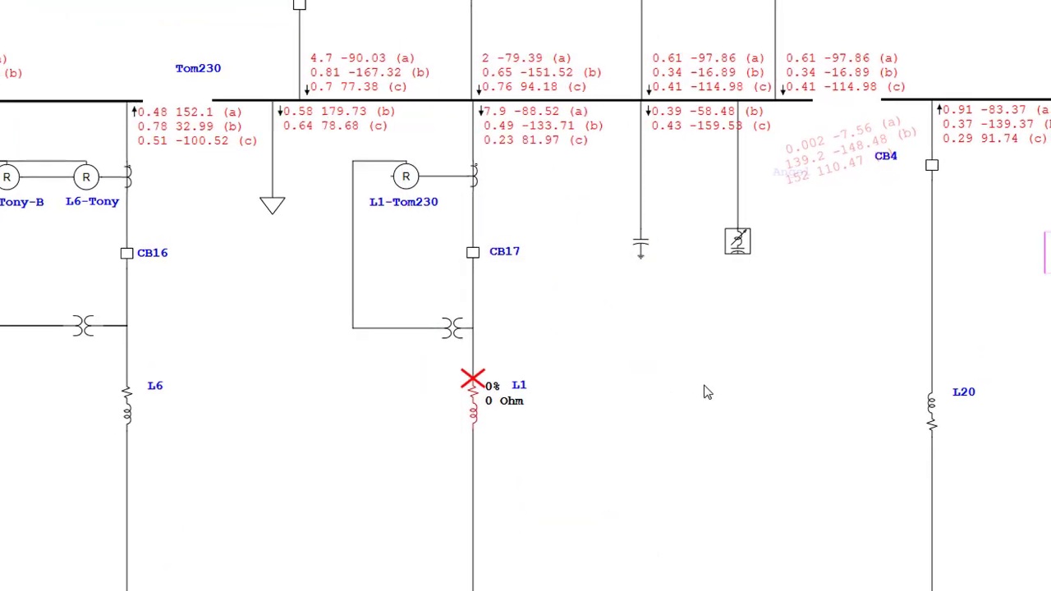
pyautogui.moveTo(496, 367)
pyautogui.mouseDown()
pyautogui.moveTo(486, 366)
pyautogui.moveTo(486, 387)
pyautogui.moveTo(488, 354)
pyautogui.mouseUp()
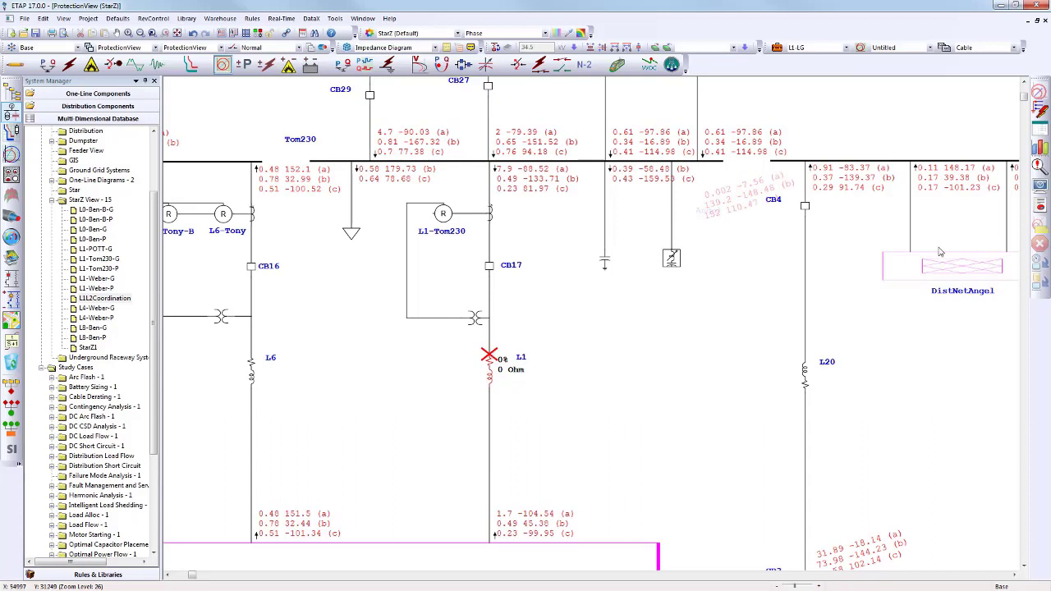
pyautogui.click(1040, 132)
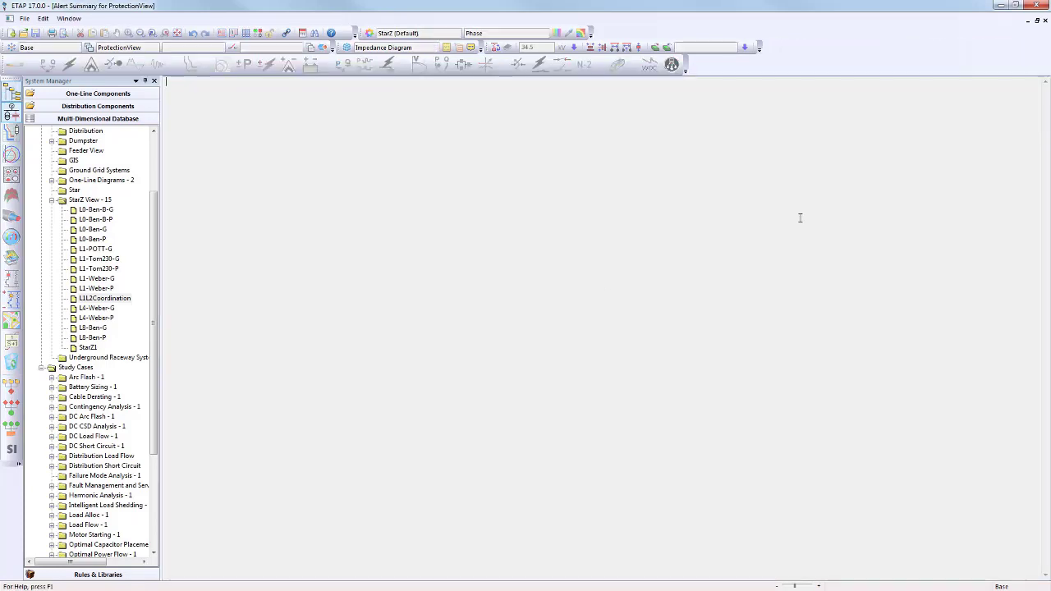
pyautogui.click(1046, 20)
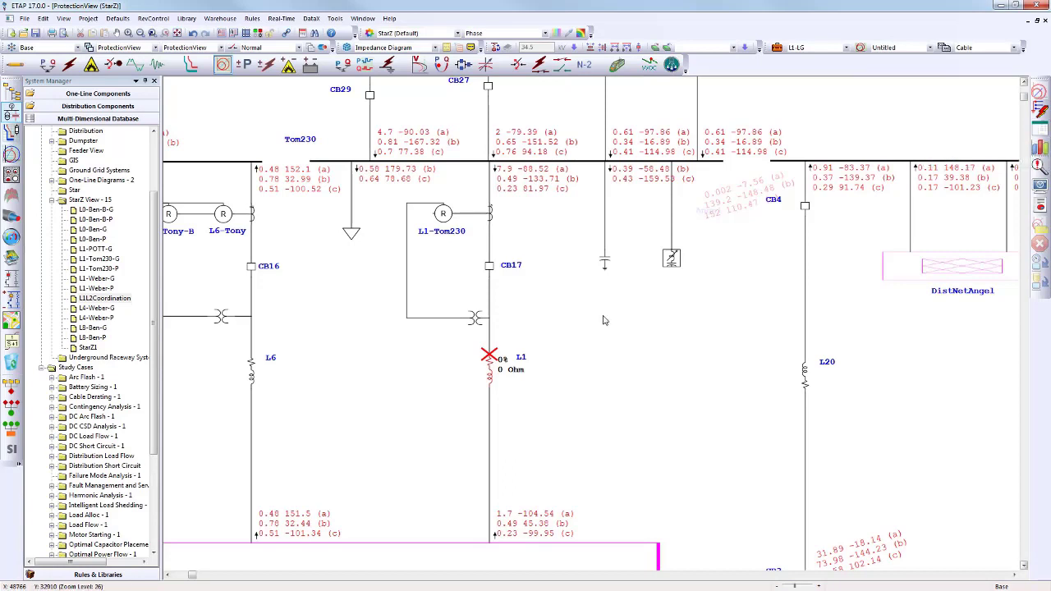
# Clear the CT assignment from the Phase1 current input of relay L1-Tom230
pyautogui.doubleClick(446, 215)
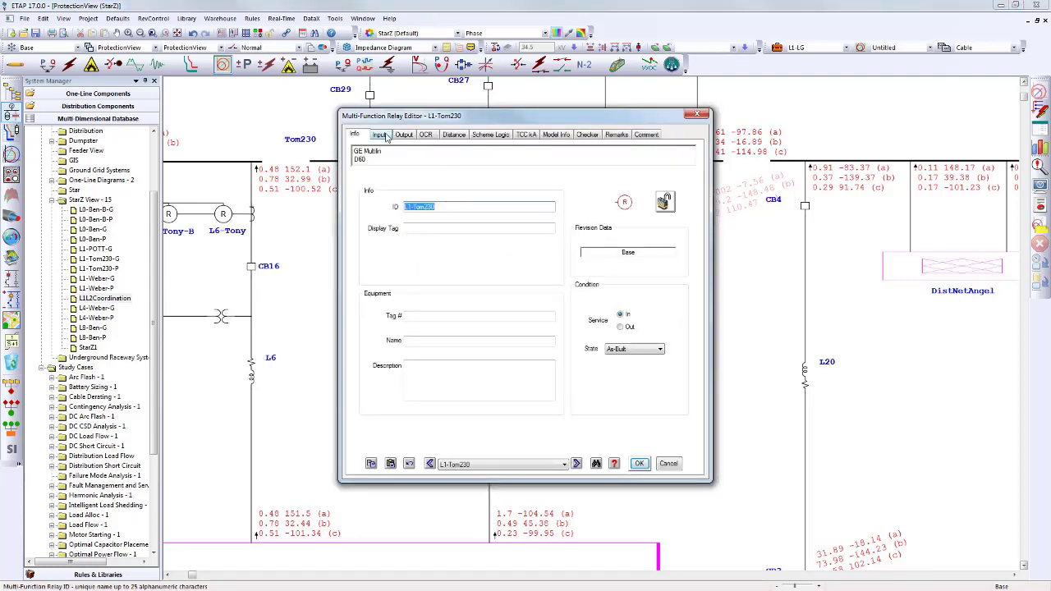
pyautogui.click(379, 135)
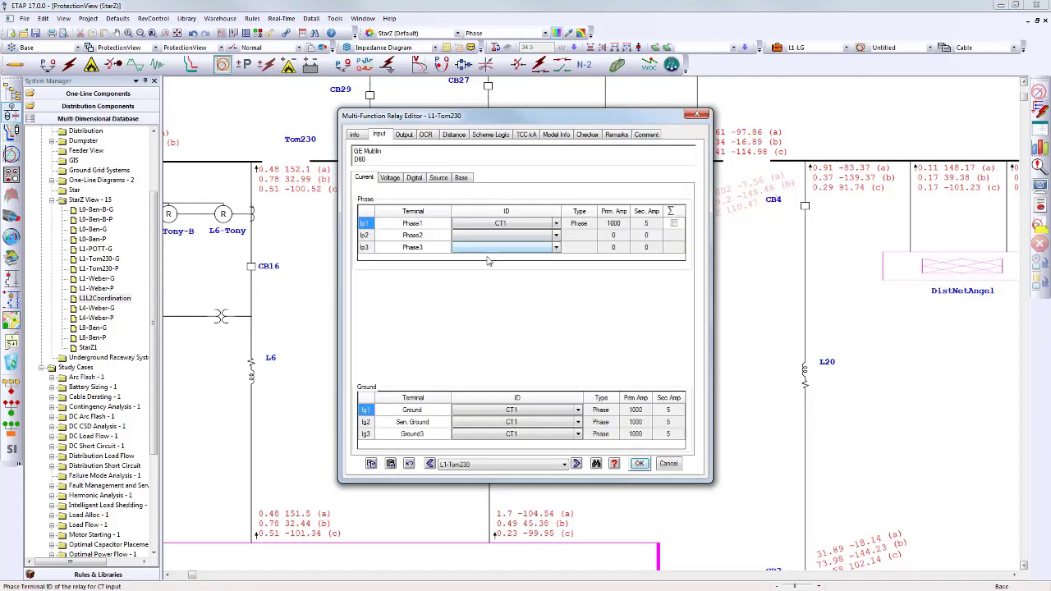
pyautogui.click(557, 225)
pyautogui.click(517, 237)
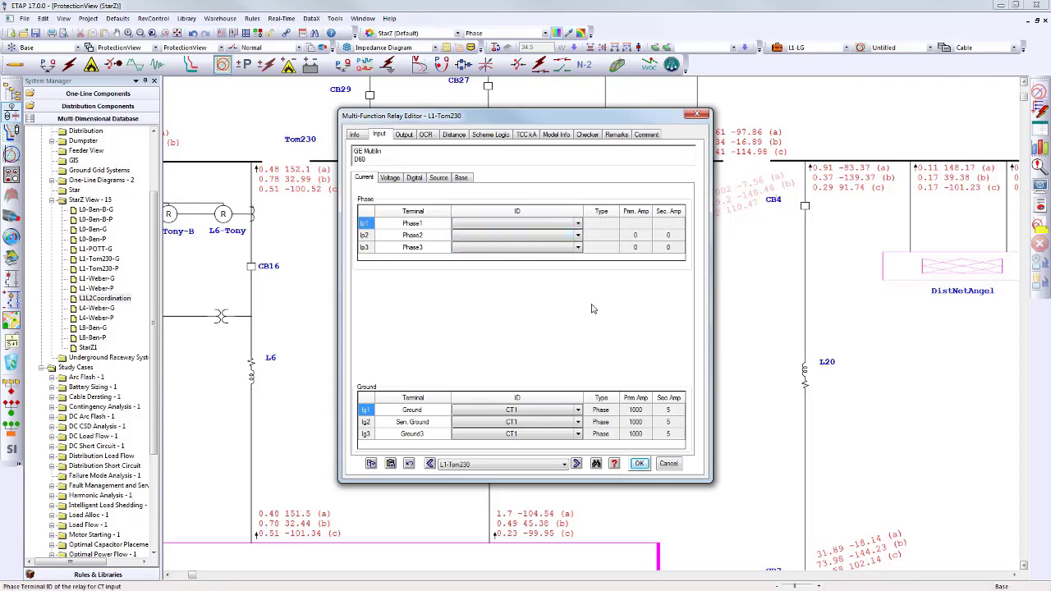
pyautogui.click(641, 466)
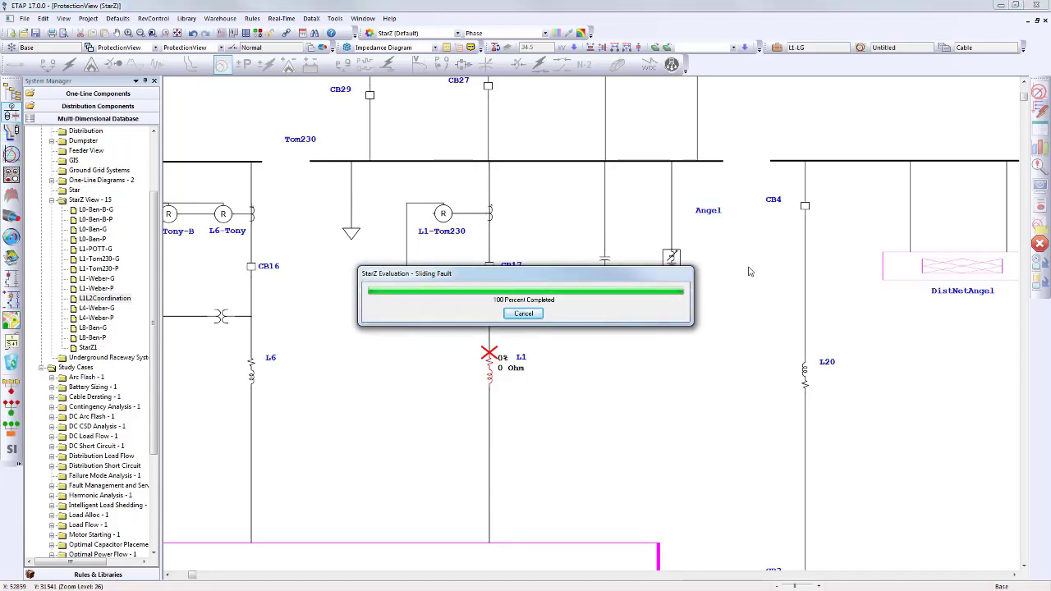
# Review the alert summary of the rerun study, and assign CT1 to the Phase1 current input of relay L1-Tom230
pyautogui.click(1038, 146)
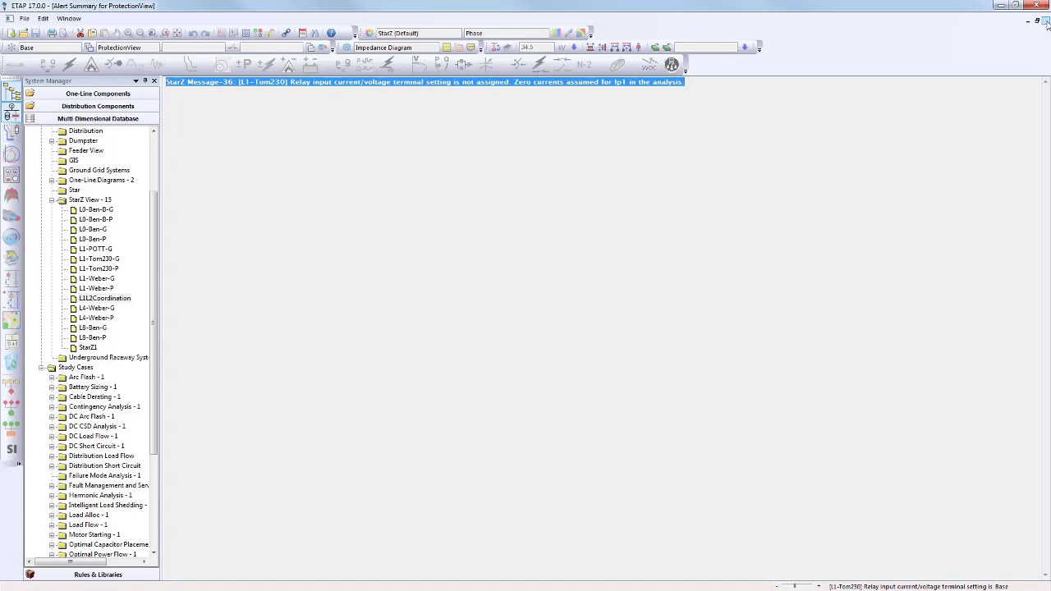
pyautogui.click(1046, 21)
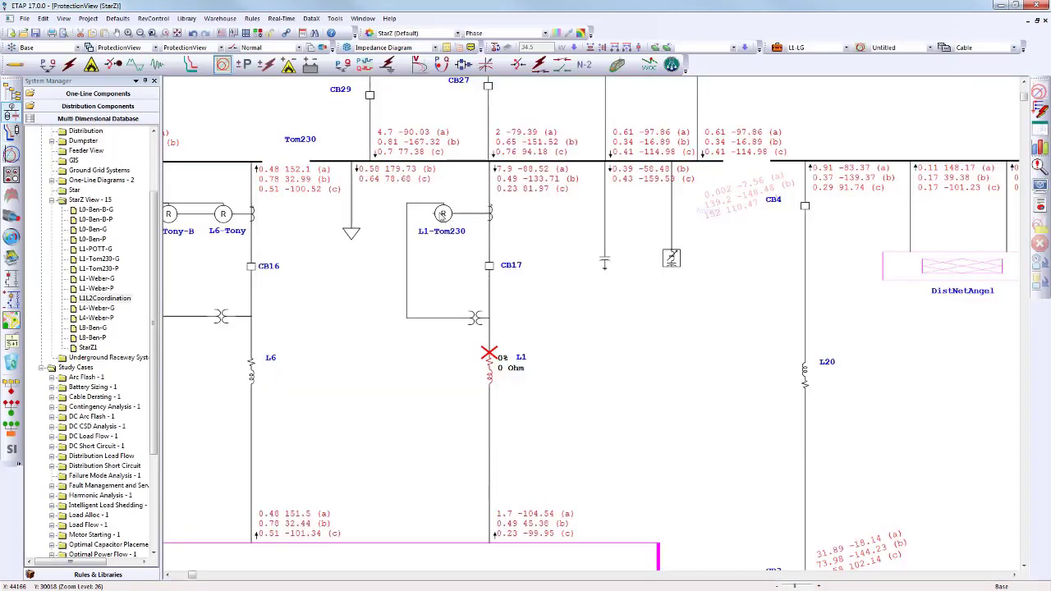
pyautogui.doubleClick(442, 213)
pyautogui.click(378, 134)
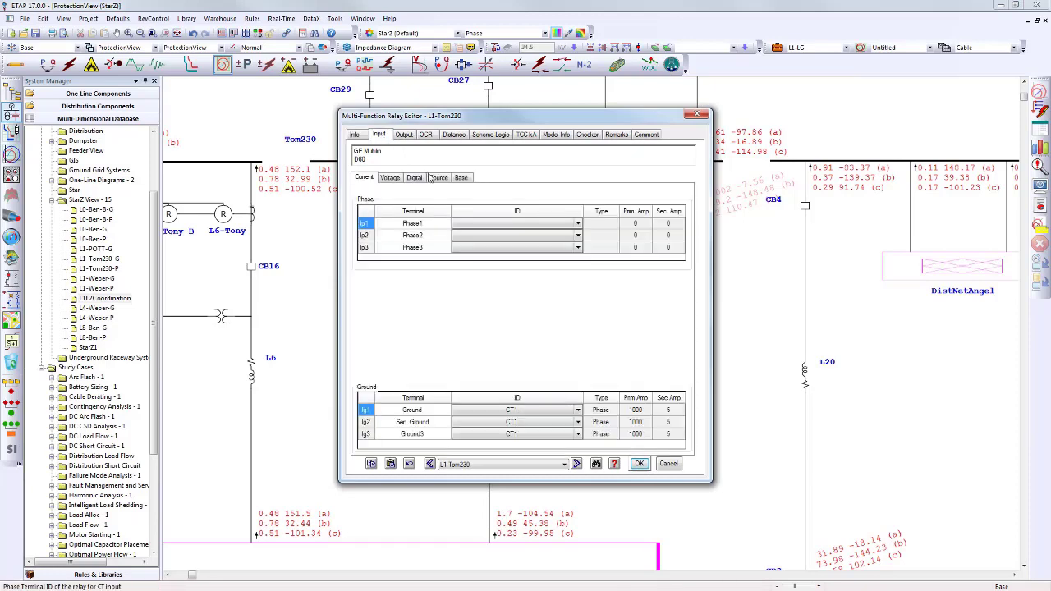
pyautogui.click(529, 224)
pyautogui.click(509, 235)
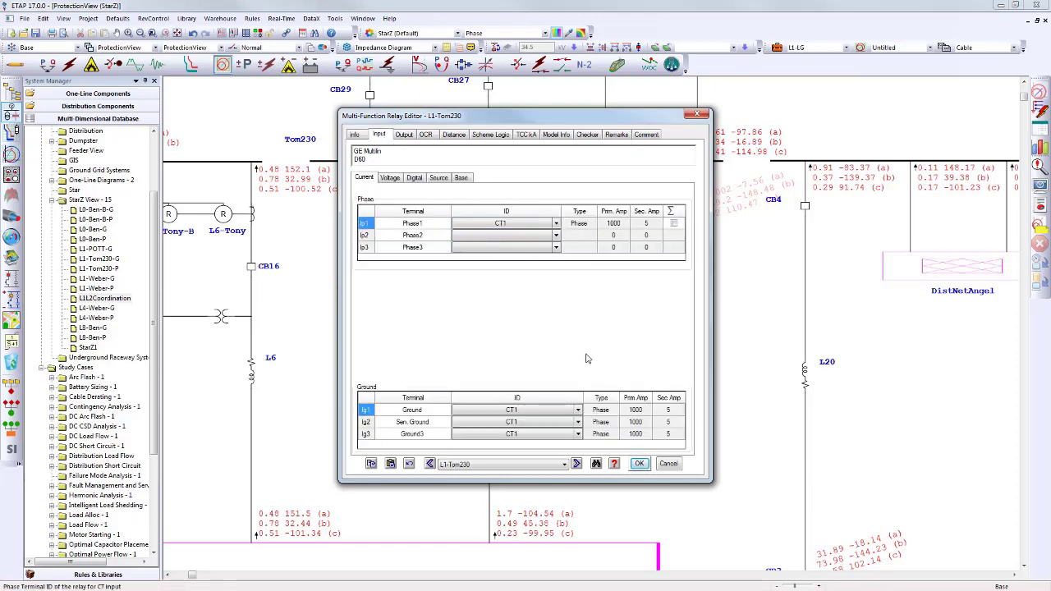
pyautogui.click(639, 463)
# Set the primary current rating of CT1 on line L1 to 0 A
pyautogui.doubleClick(490, 215)
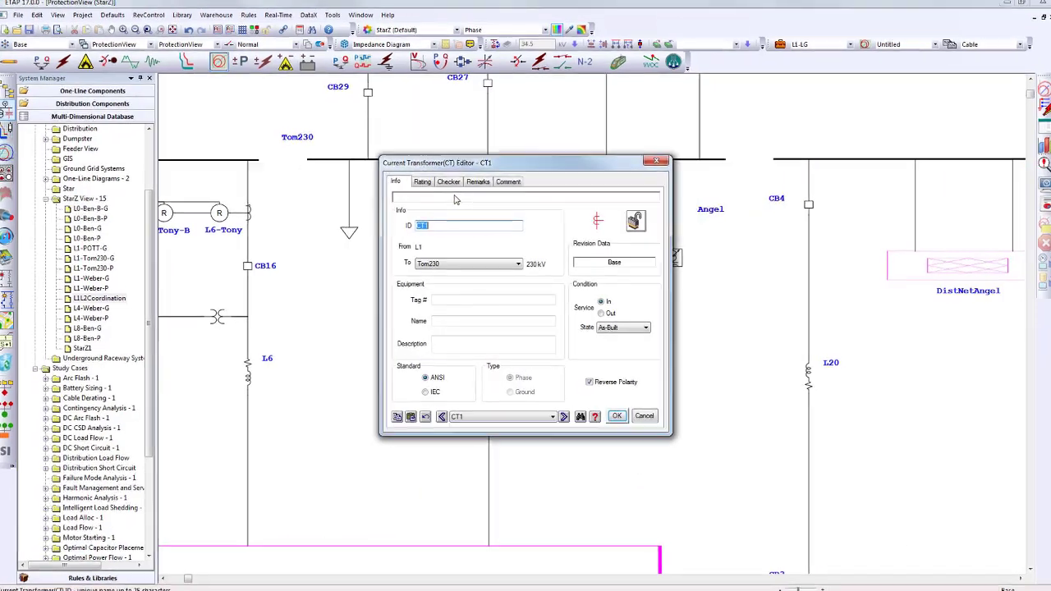
pyautogui.click(422, 182)
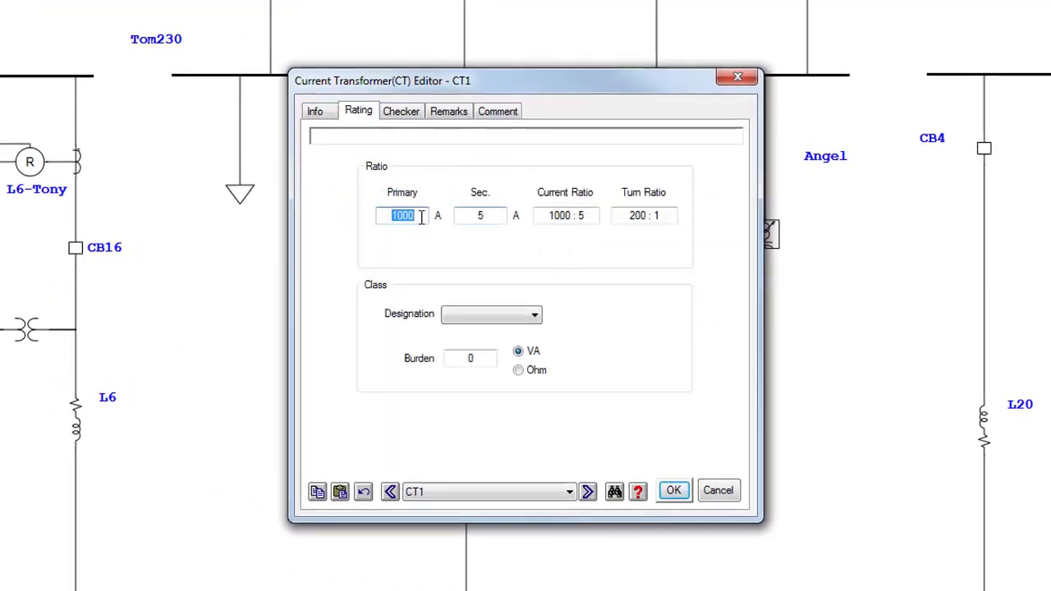
pyautogui.write('0')
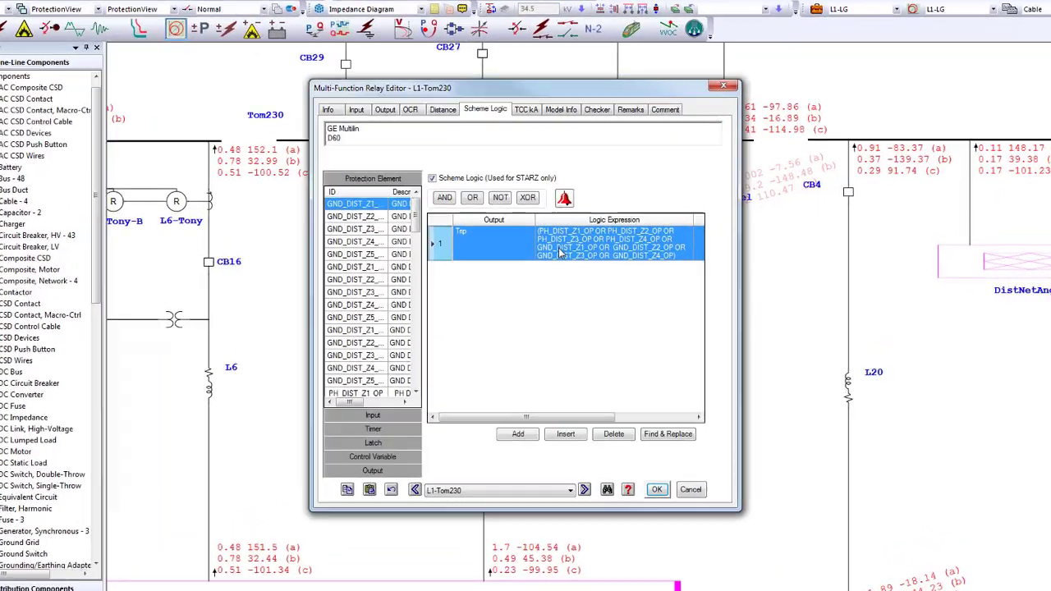
# Rename the row 1 output in L1-Tom230's scheme logic to Trip5, and review the scheme logic error log
pyautogui.write('Trip')
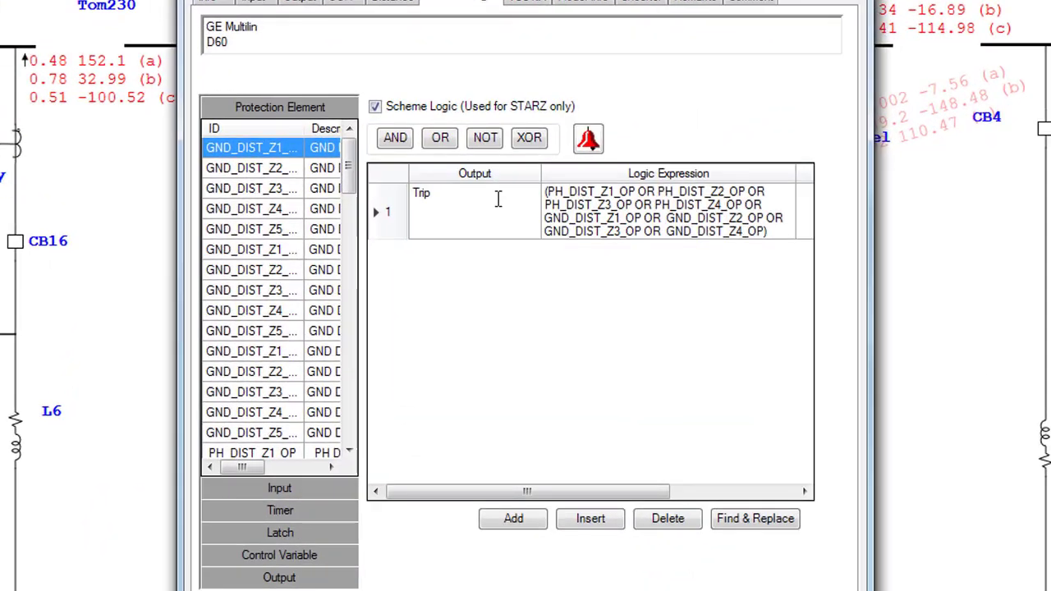
pyautogui.write('5')
pyautogui.click(1016, 299)
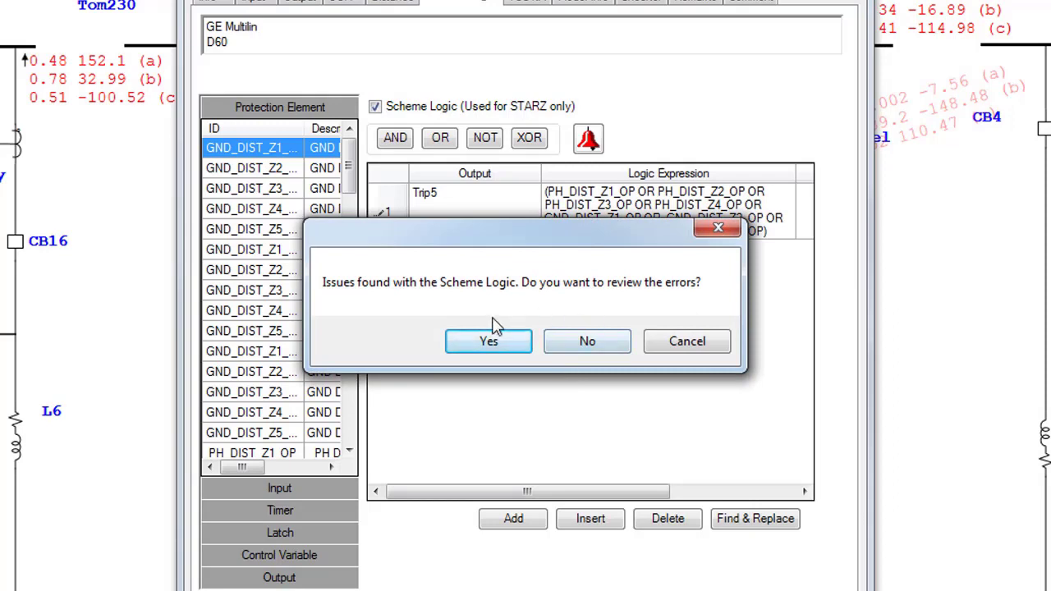
pyautogui.click(524, 343)
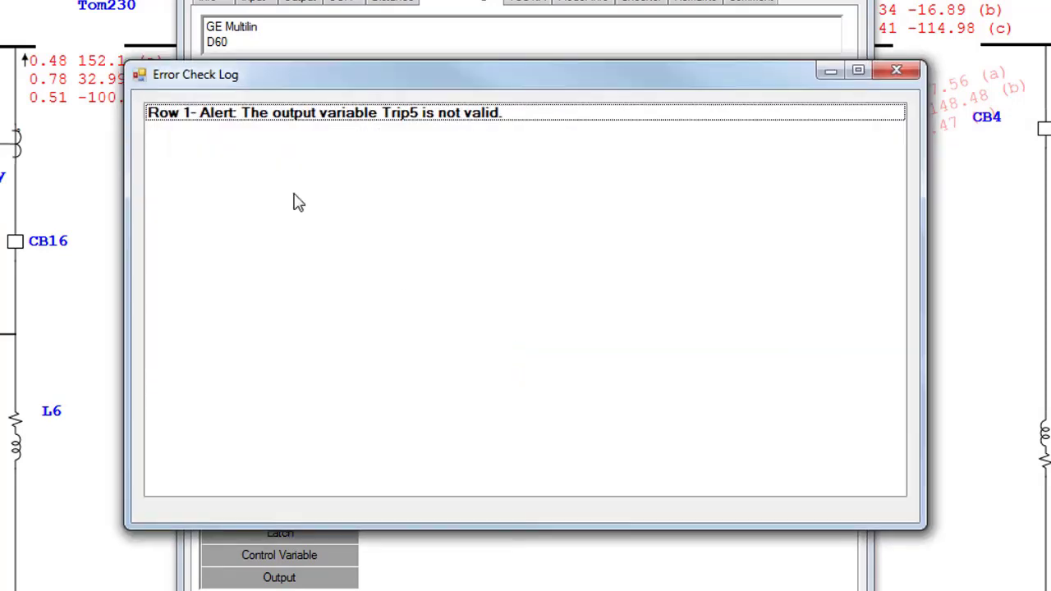
pyautogui.click(898, 72)
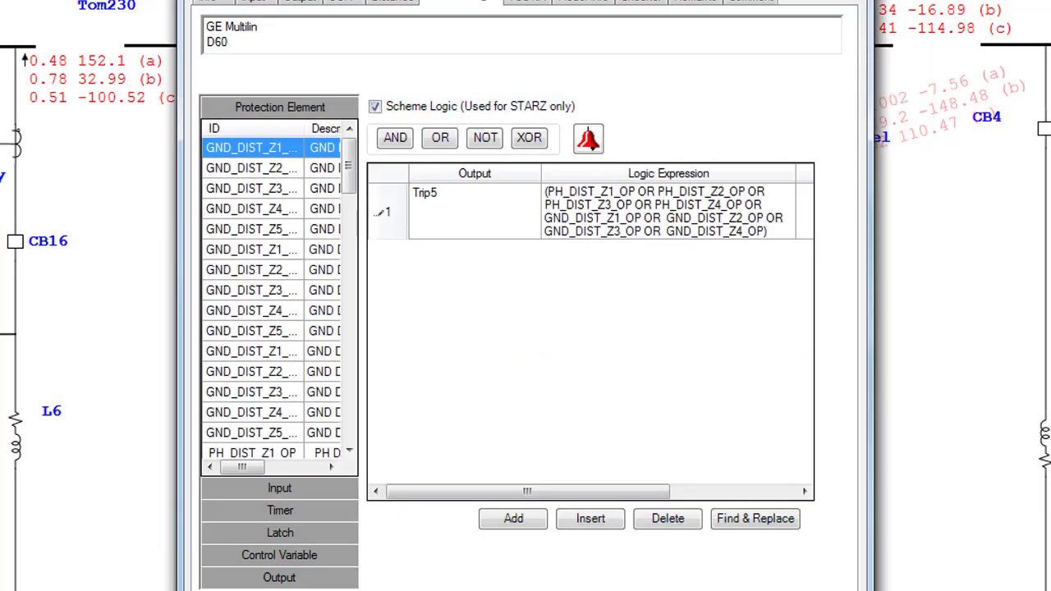
# Open the study's alert summary and examine the CT rating and scheme logic output alerts for relay L1-Tom230
pyautogui.click(593, 346)
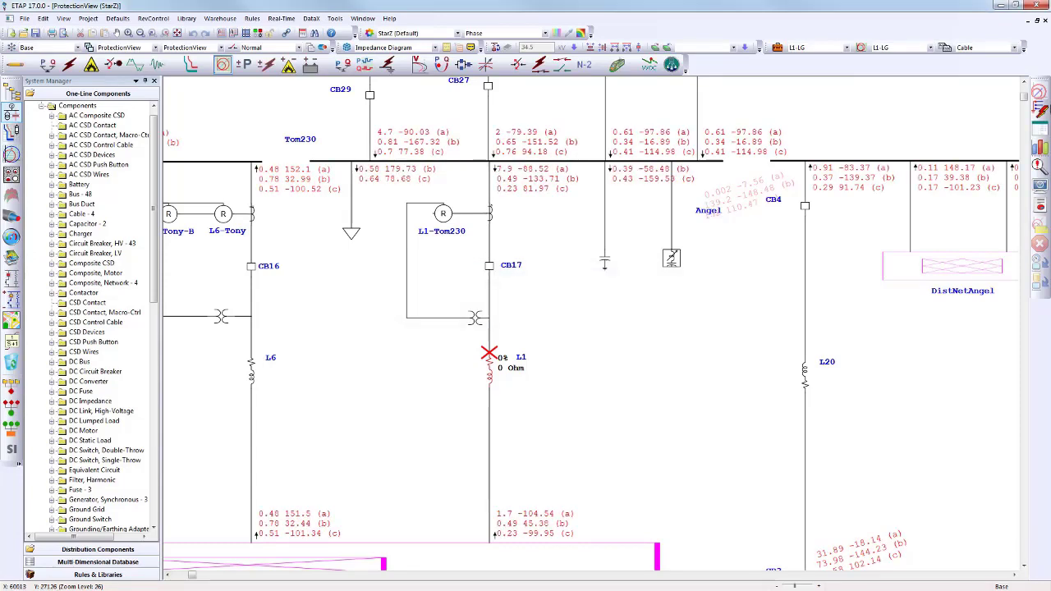
pyautogui.click(1044, 130)
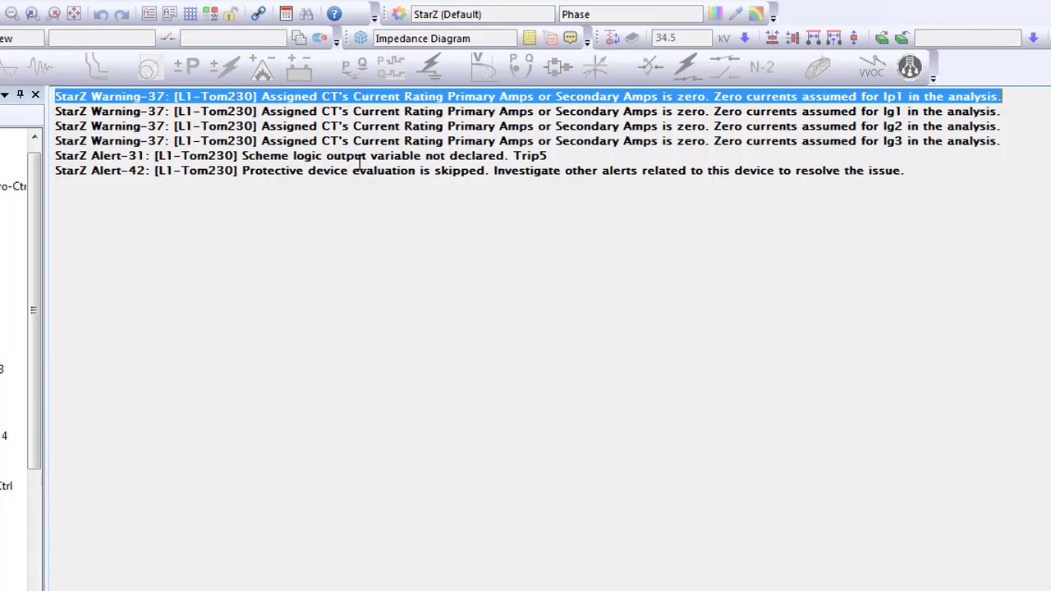
pyautogui.click(532, 157)
pyautogui.click(556, 174)
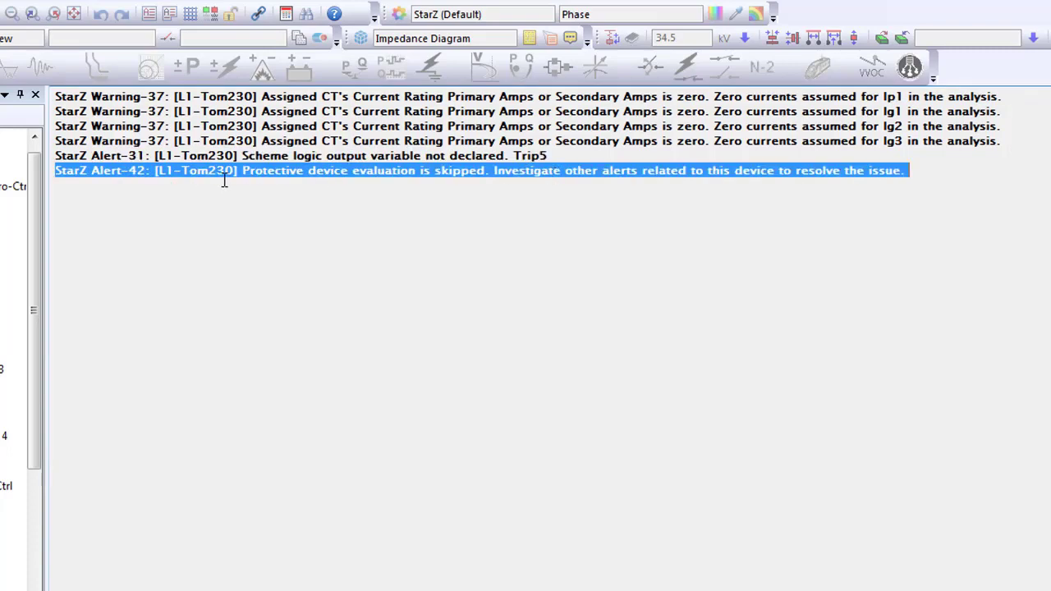
pyautogui.click(771, 589)
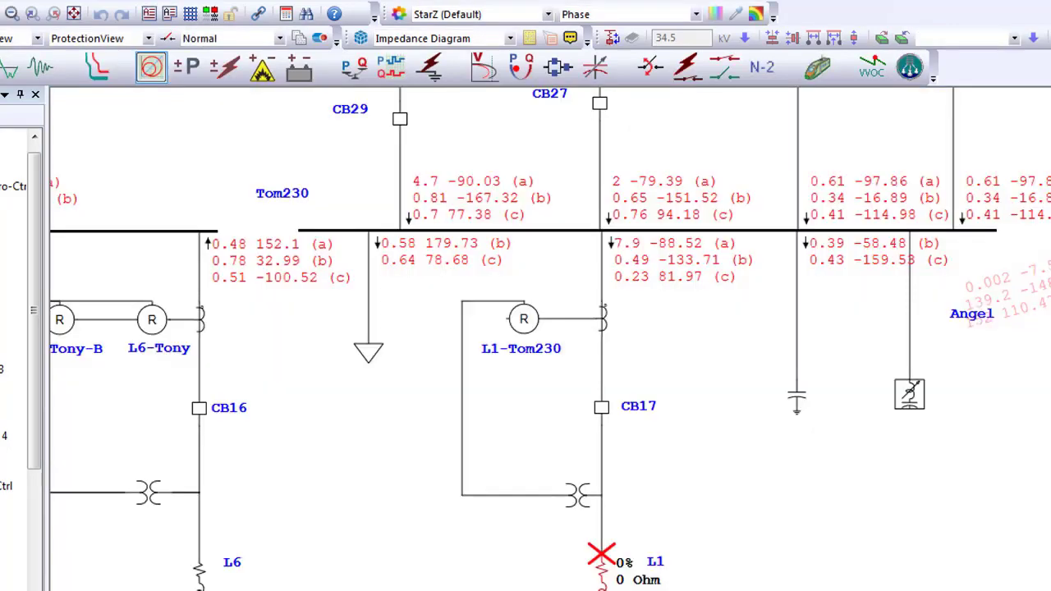
# Set the primary current rating of CT1 on line L1 to 1000 A
pyautogui.doubleClick(604, 324)
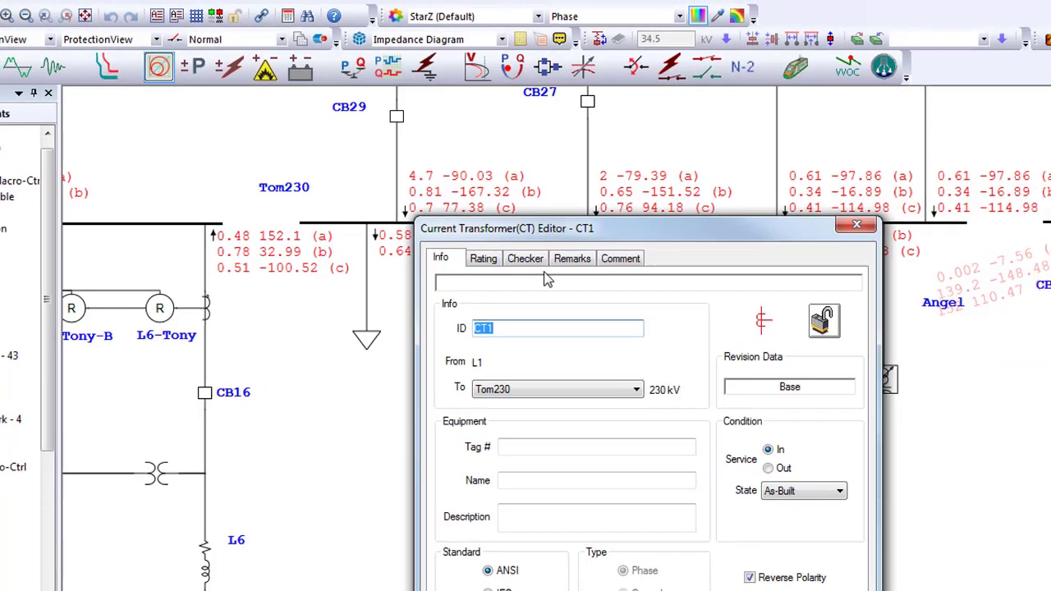
pyautogui.click(492, 267)
pyautogui.write('1000')
pyautogui.click(615, 414)
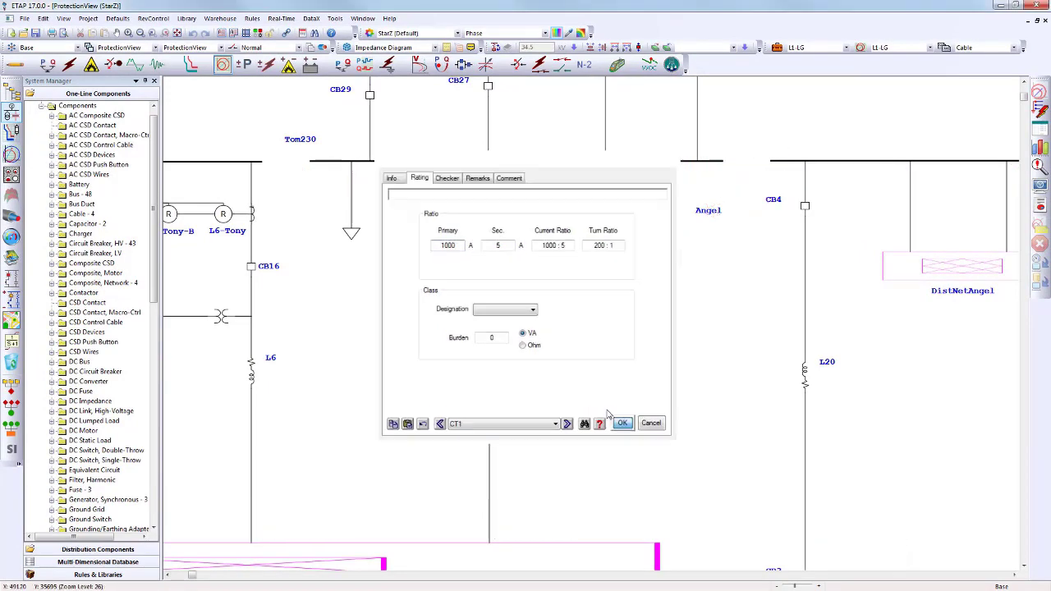
# Rename the row 1 output in L1-Tom230's scheme logic to Trip and accept the relay changes
pyautogui.doubleClick(444, 215)
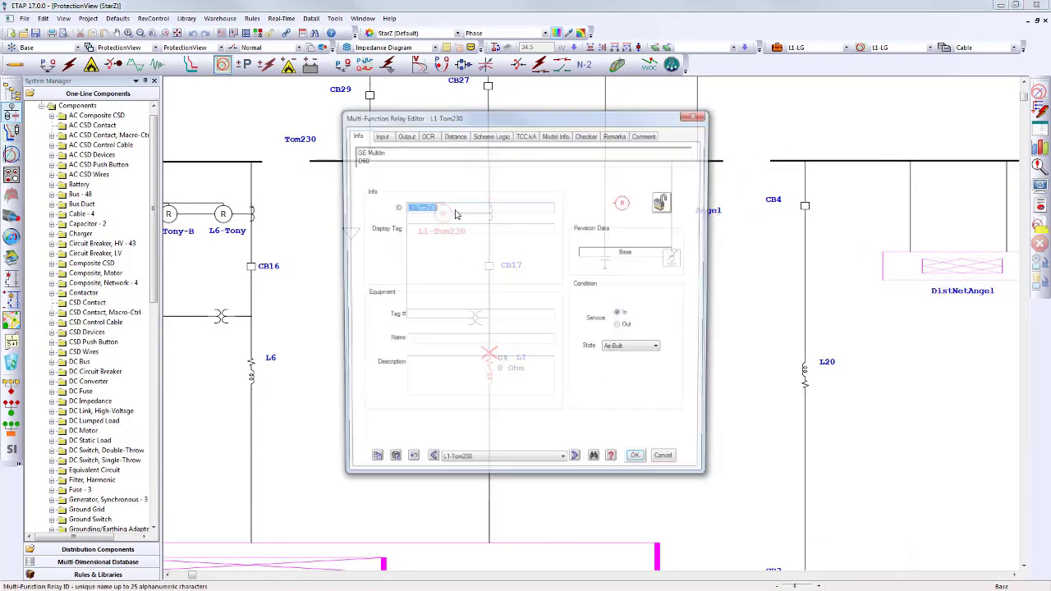
pyautogui.click(491, 134)
pyautogui.click(496, 240)
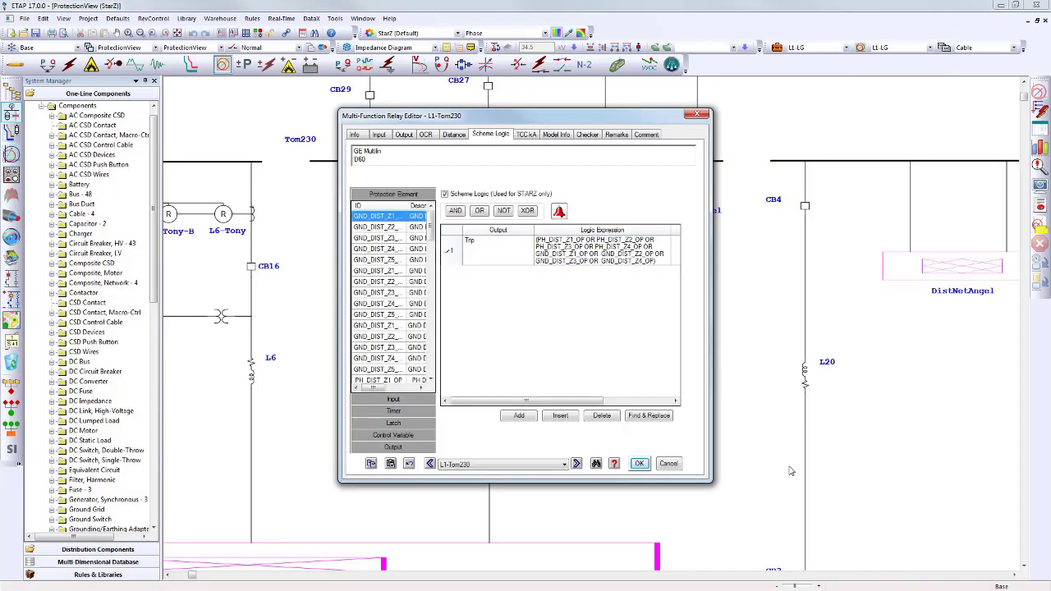
pyautogui.click(640, 464)
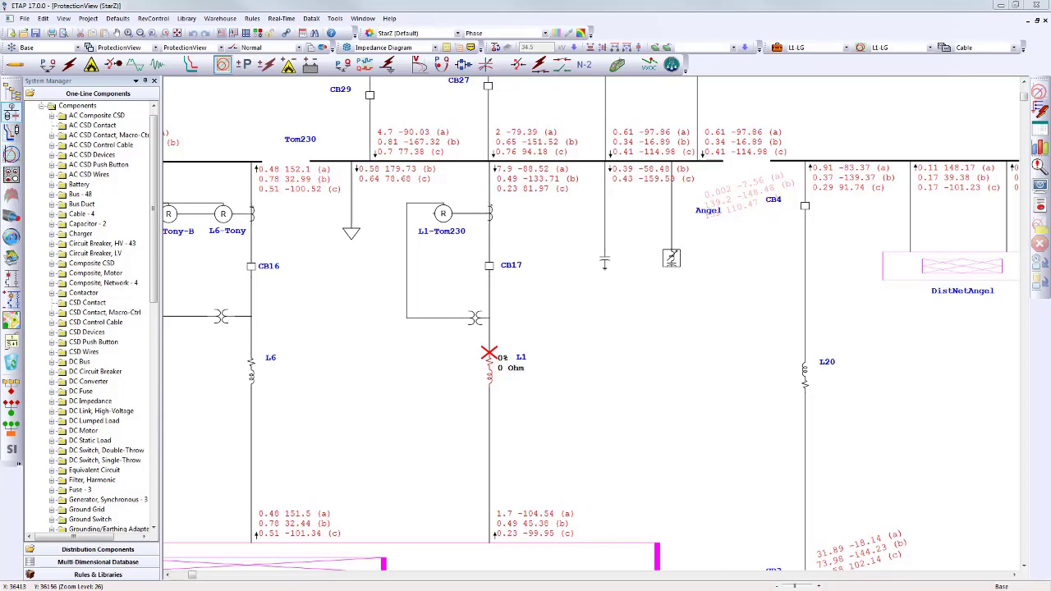
# Open the StarZ Plot Manager and choose the L1-LG study with only relay L1-Tom230 active
pyautogui.moveTo(0, 50); pyautogui.dragTo(350, 45)
pyautogui.doubleClick(349, 45)
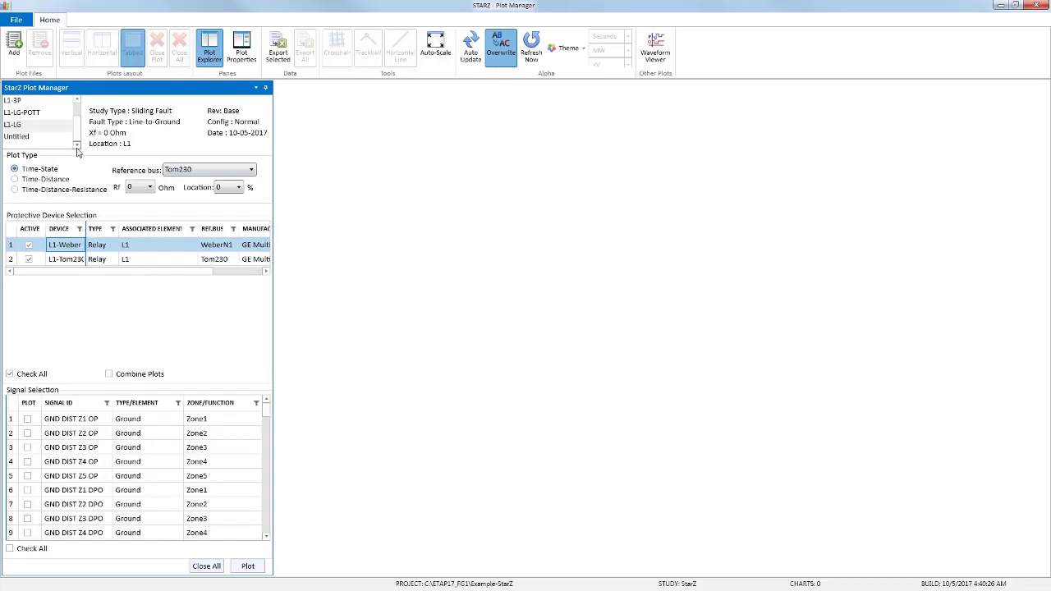
pyautogui.click(23, 124)
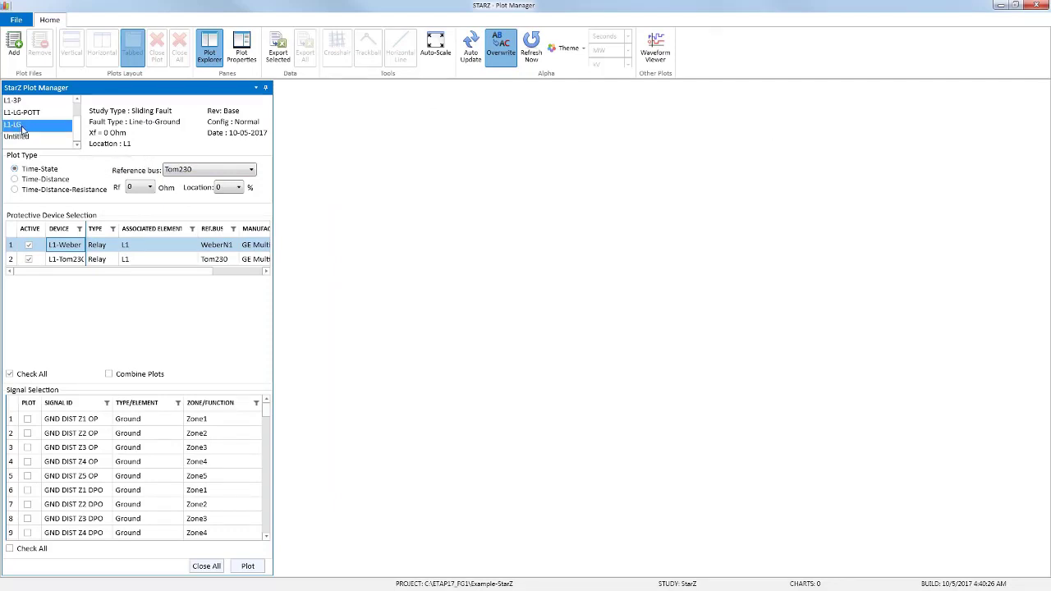
pyautogui.click(54, 259)
pyautogui.click(28, 244)
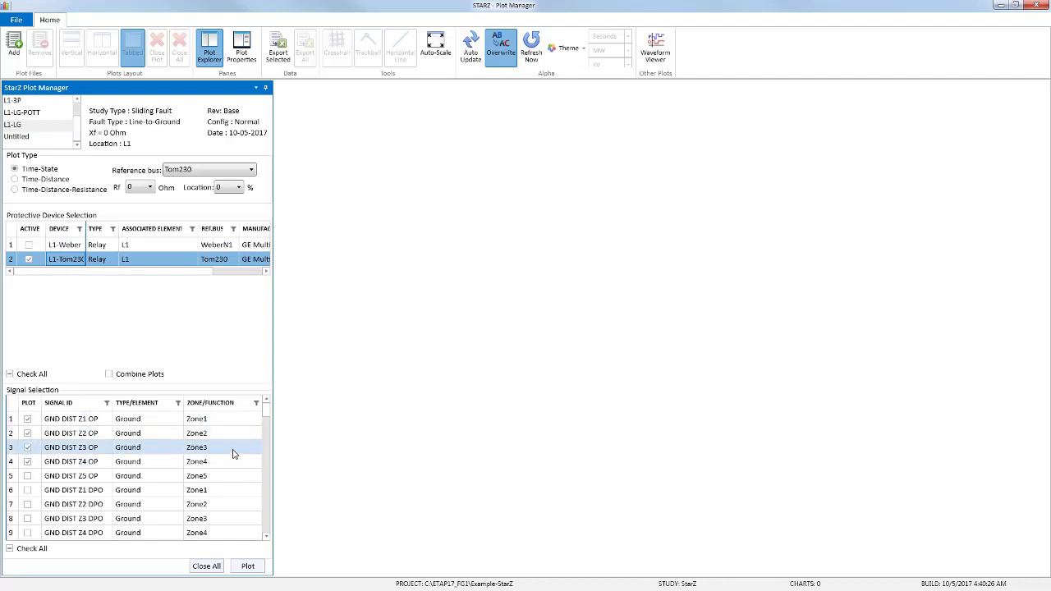
# Create a Time-State plot of the GND DIST Z1 to Z4 OP and Trip signals for L1-Tom230
pyautogui.moveTo(264, 424); pyautogui.dragTo(257, 532)
pyautogui.scroll(-1, 257, 532)
pyautogui.click(27, 533)
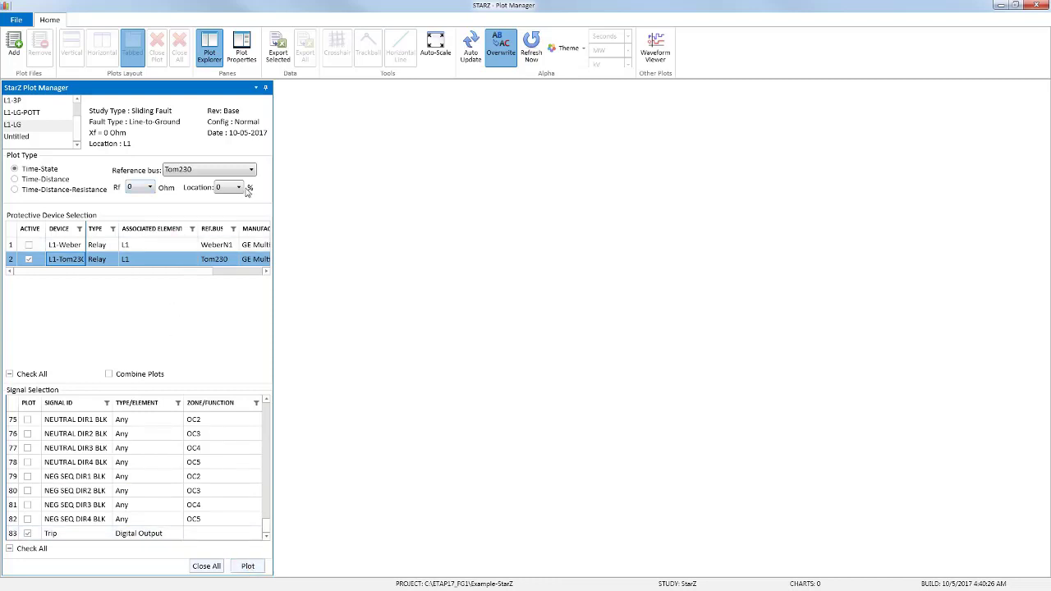
pyautogui.click(248, 566)
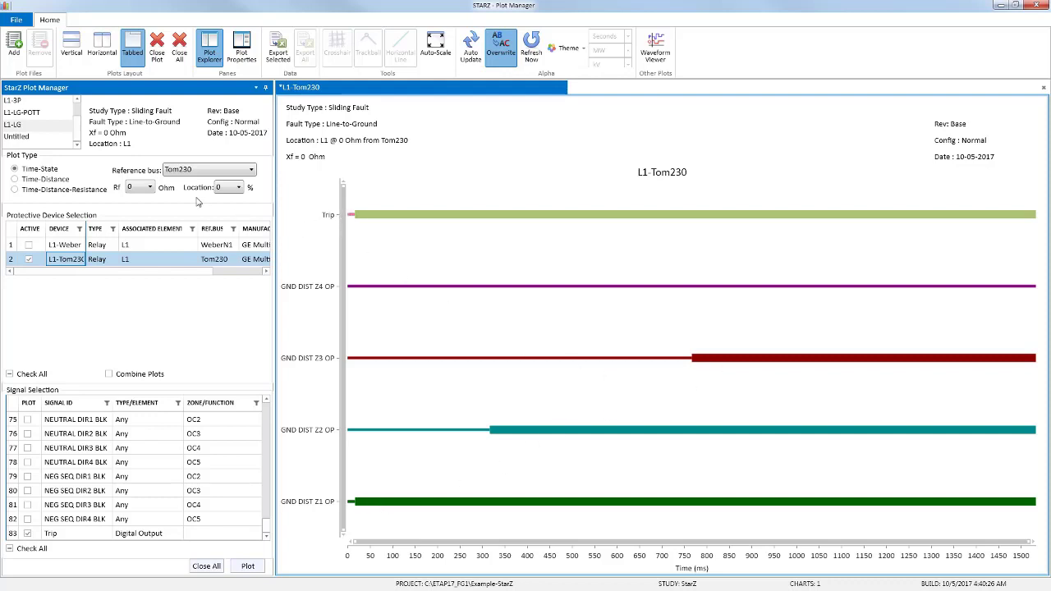
# Create a Time-Distance-Resistance plot of the Trip output of L1-Tom230 for the L1-LG study
pyautogui.click(51, 194)
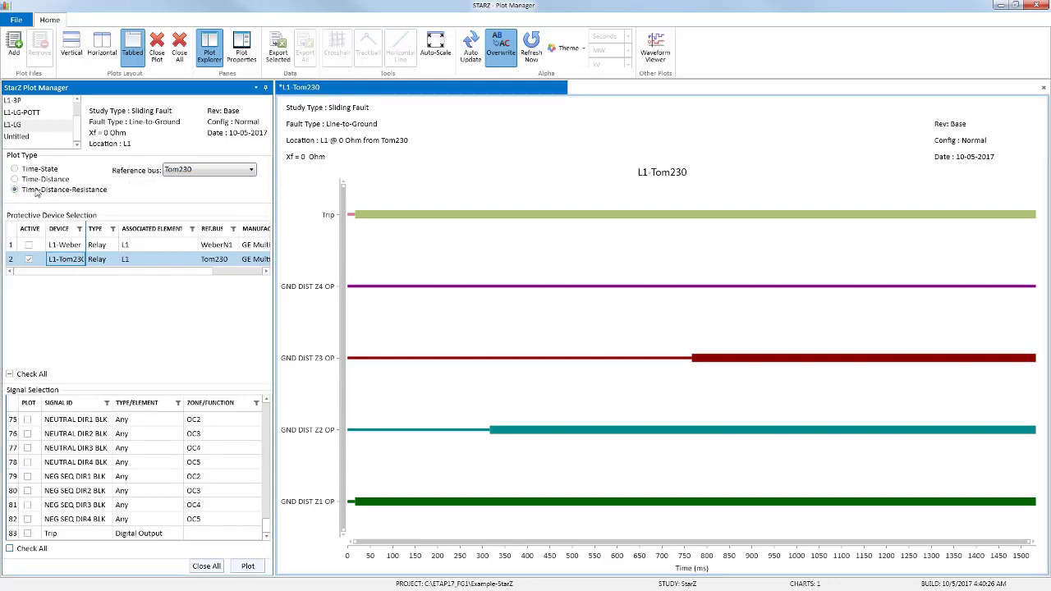
pyautogui.click(27, 533)
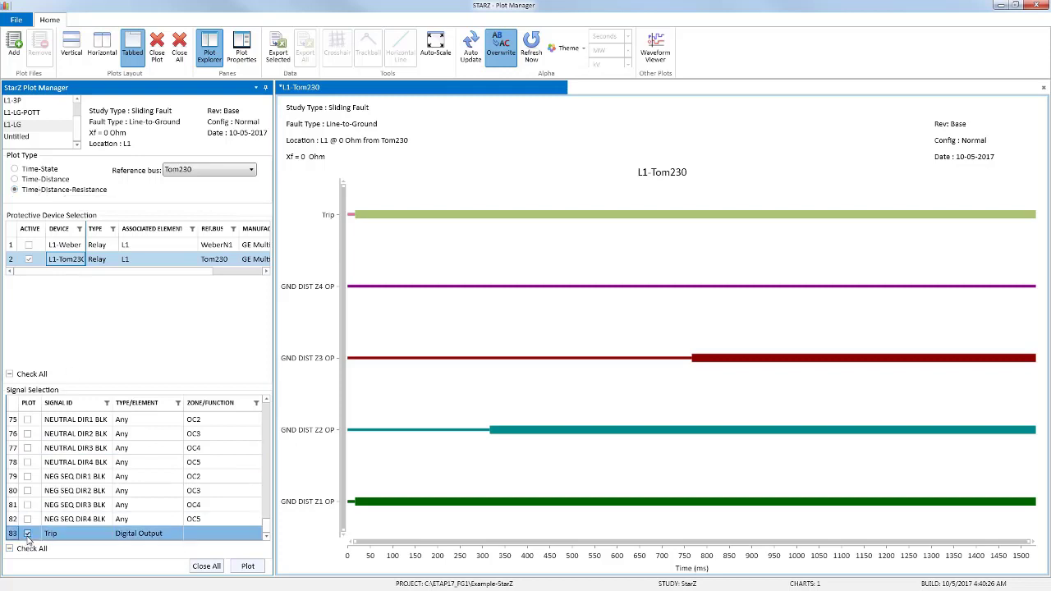
pyautogui.click(247, 566)
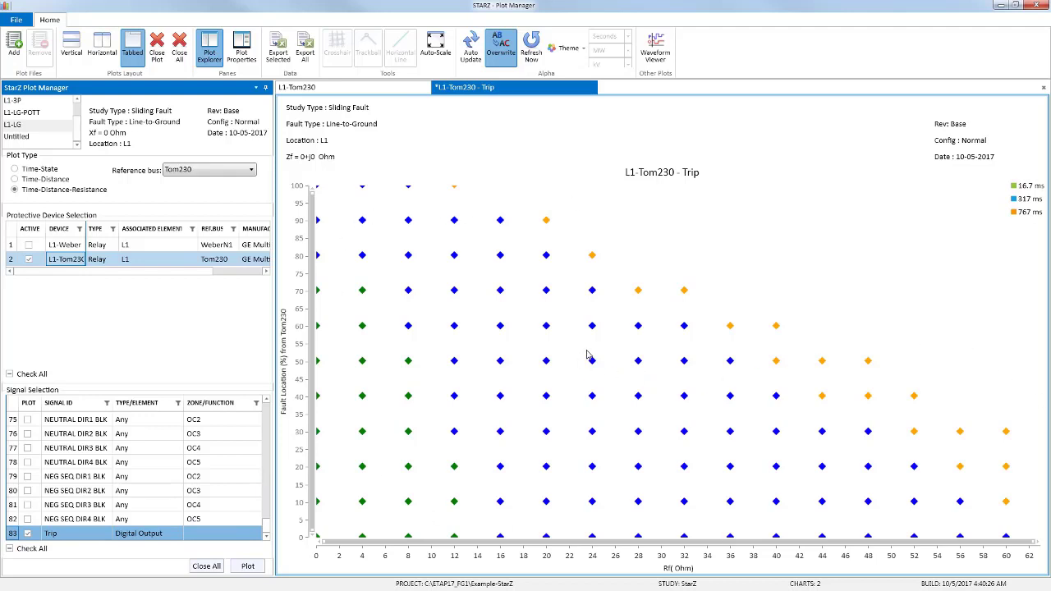
# Return to the one-line diagram in ETAP and switch the active revision to POTT
pyautogui.click(1001, 6)
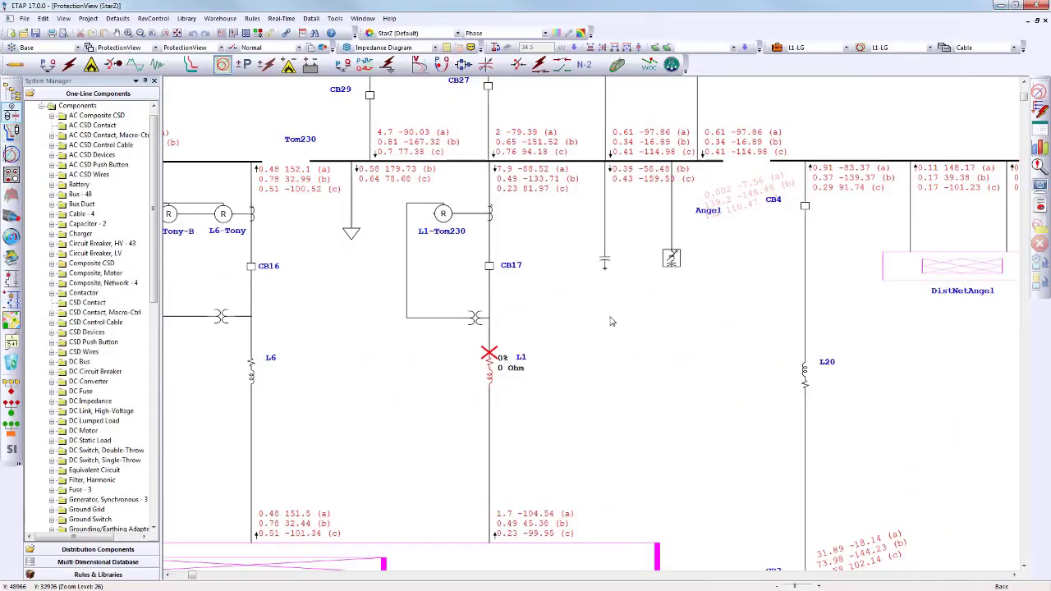
pyautogui.click(77, 46)
pyautogui.click(58, 66)
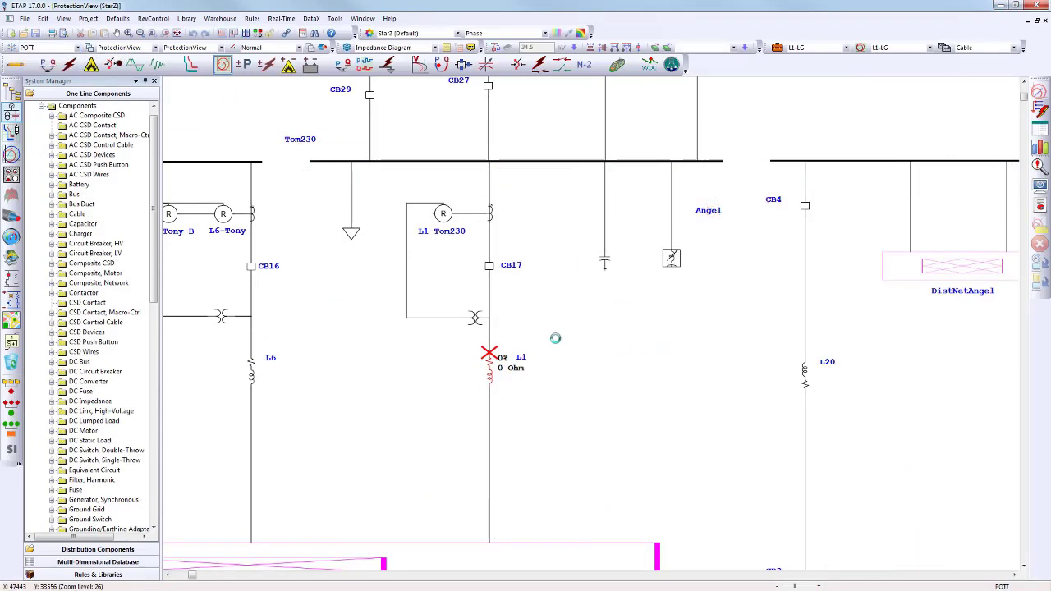
# Examine line L1's remote terminal and its L1-Weber relay inside the Weber 345/230 network, then return to relay L1-Tom230 on the main diagram
pyautogui.scroll(-3, 442, 215)
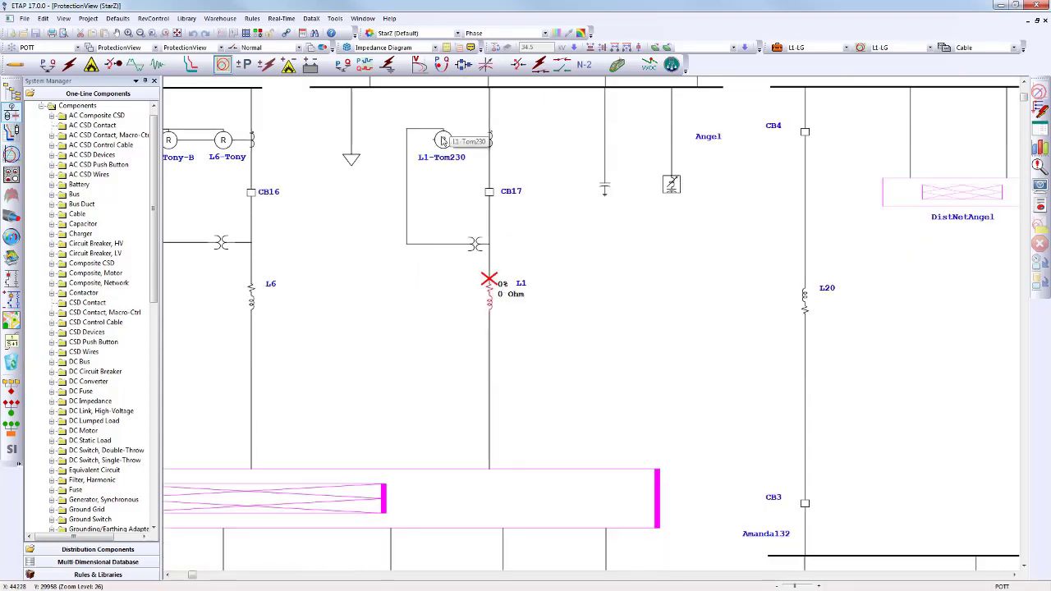
pyautogui.click(492, 495)
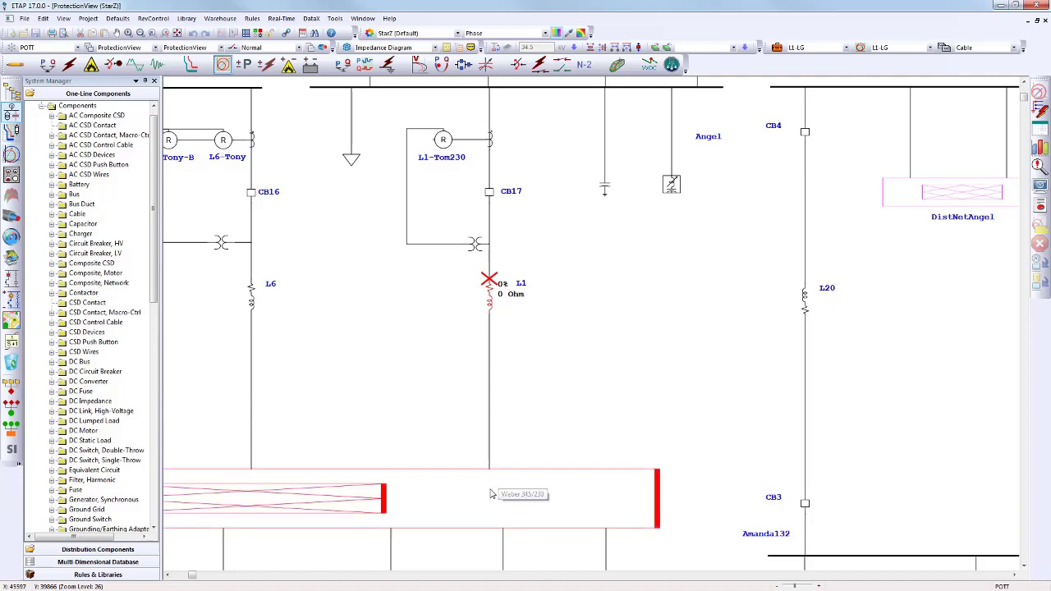
pyautogui.doubleClick(492, 494)
pyautogui.scroll(9, 564, 382)
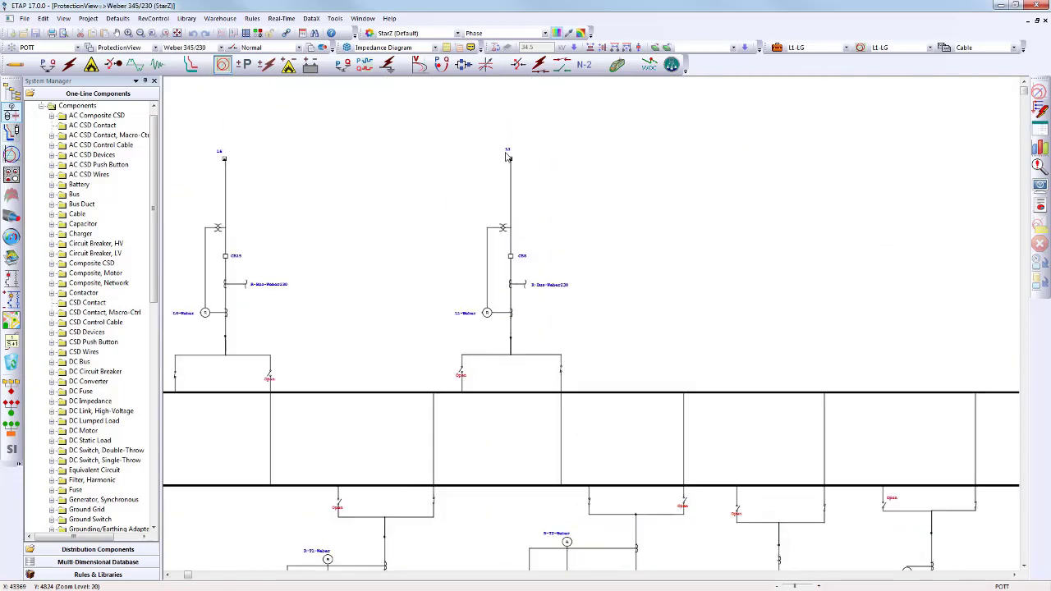
pyautogui.scroll(3, 486, 314)
pyautogui.scroll(3, 515, 259)
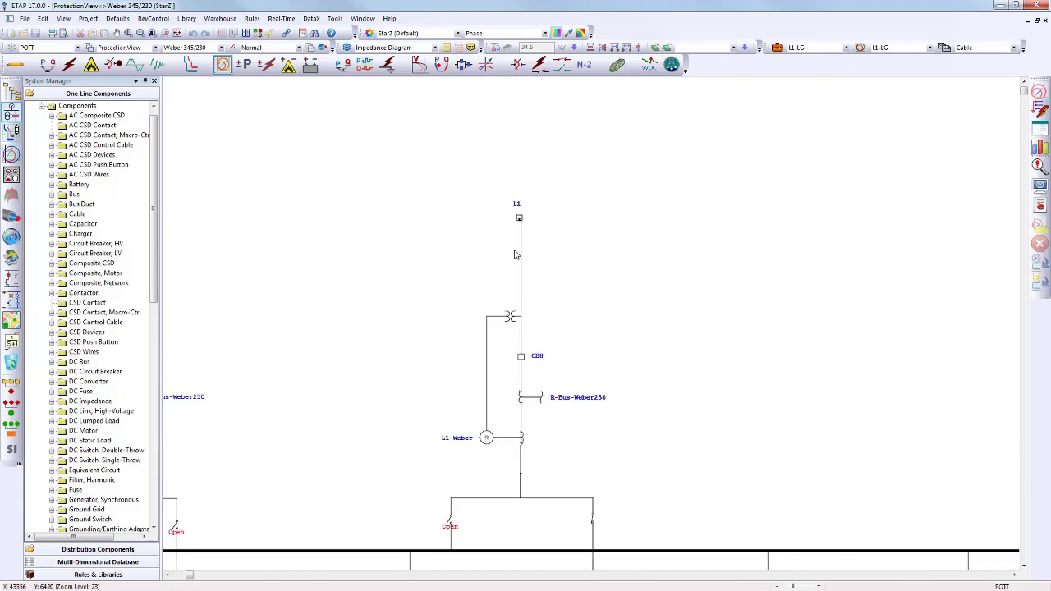
pyautogui.doubleClick(519, 219)
pyautogui.scroll(5, 517, 264)
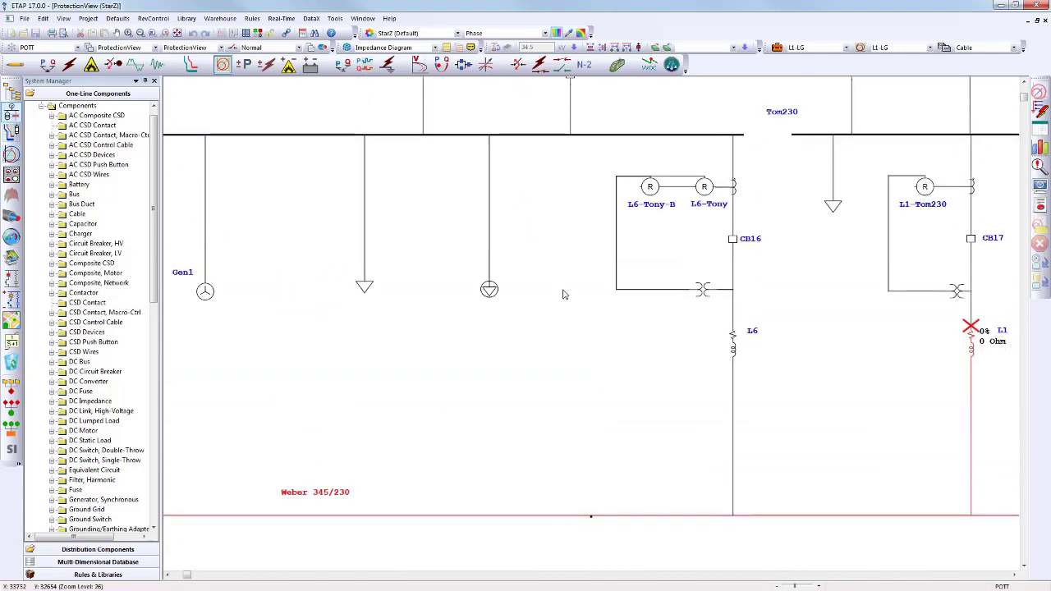
pyautogui.click(583, 359)
pyautogui.moveTo(731, 360); pyautogui.dragTo(446, 352)
pyautogui.scroll(2, 618, 261)
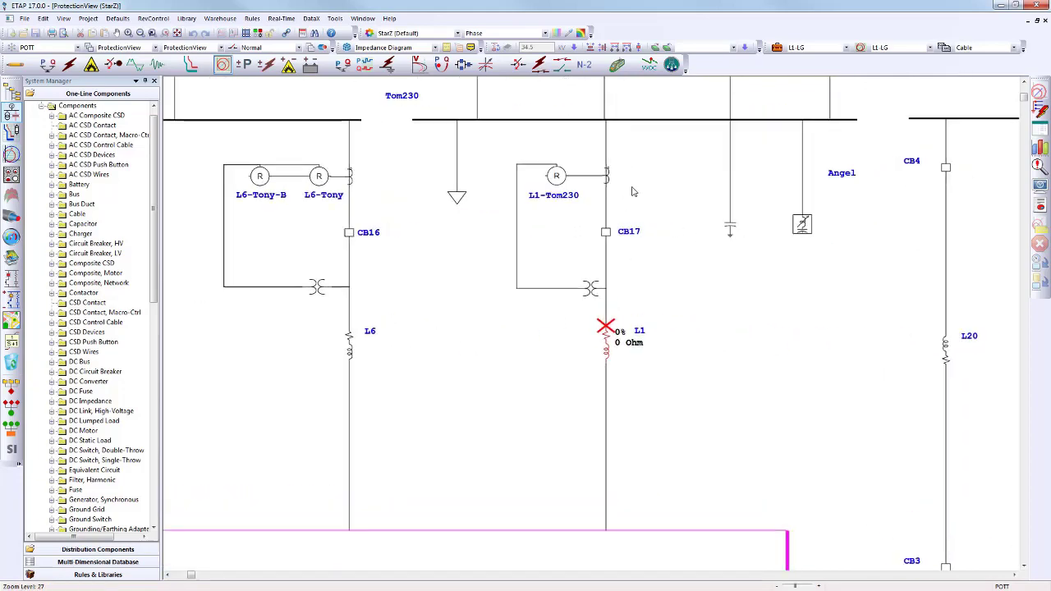
# Review the TransferTripSend output and the scheme logic expressions of relay L1-Tom230 in the POTT revision
pyautogui.doubleClick(557, 173)
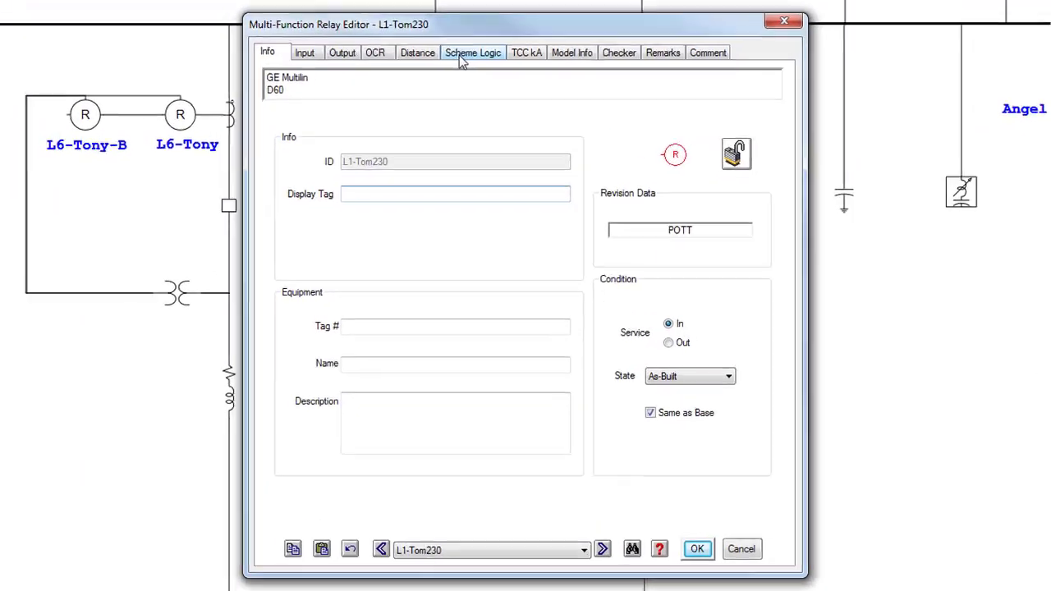
pyautogui.click(324, 40)
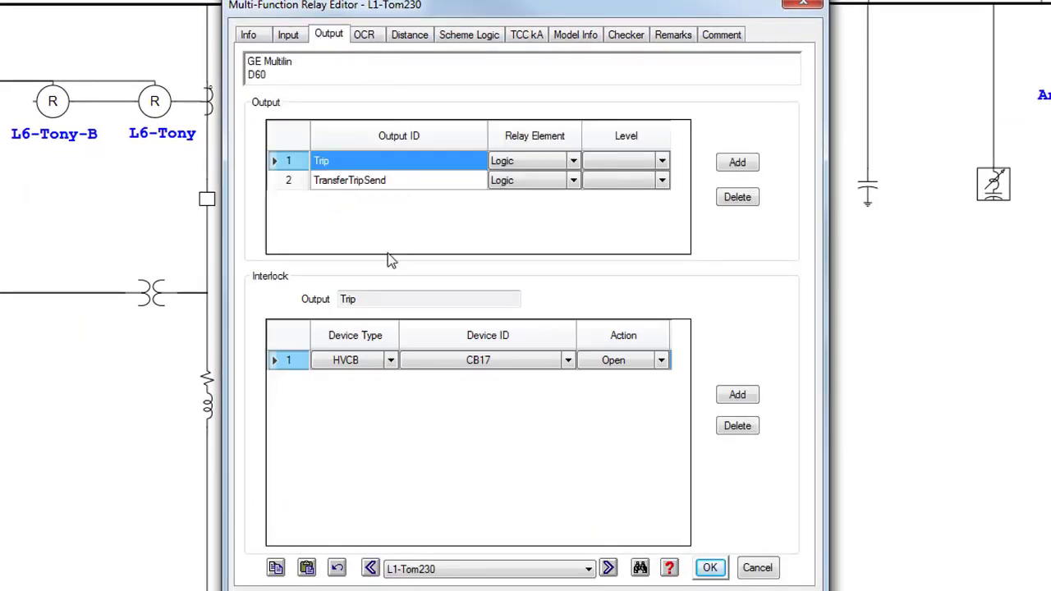
pyautogui.click(375, 180)
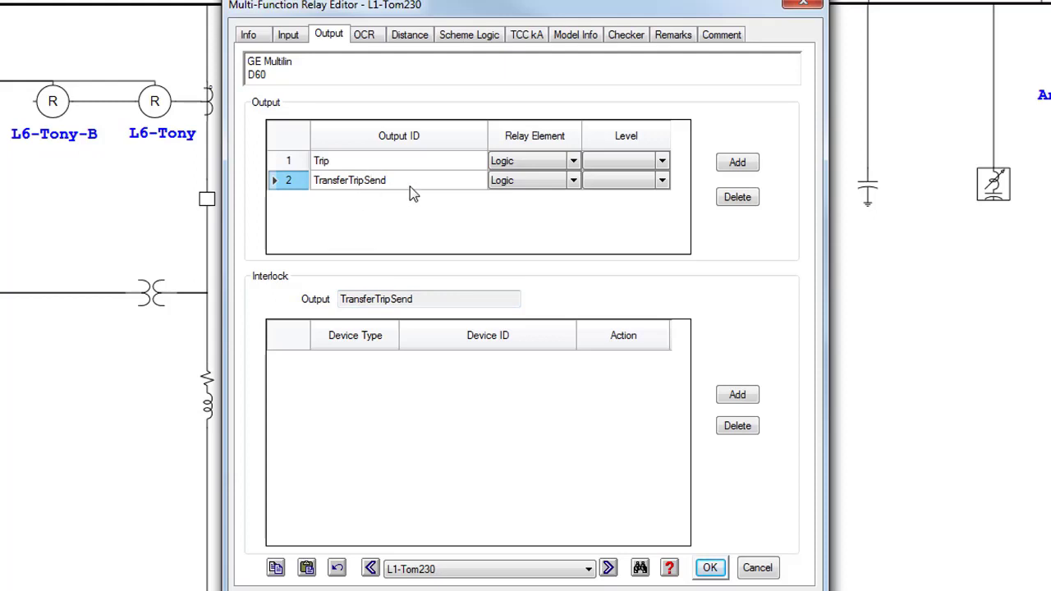
pyautogui.click(466, 36)
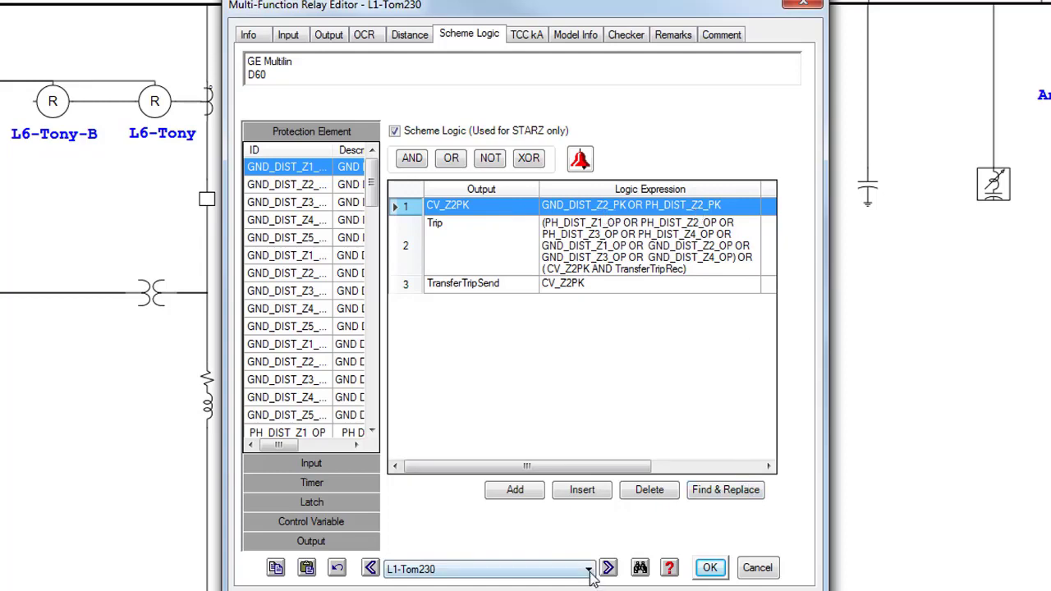
pyautogui.click(757, 567)
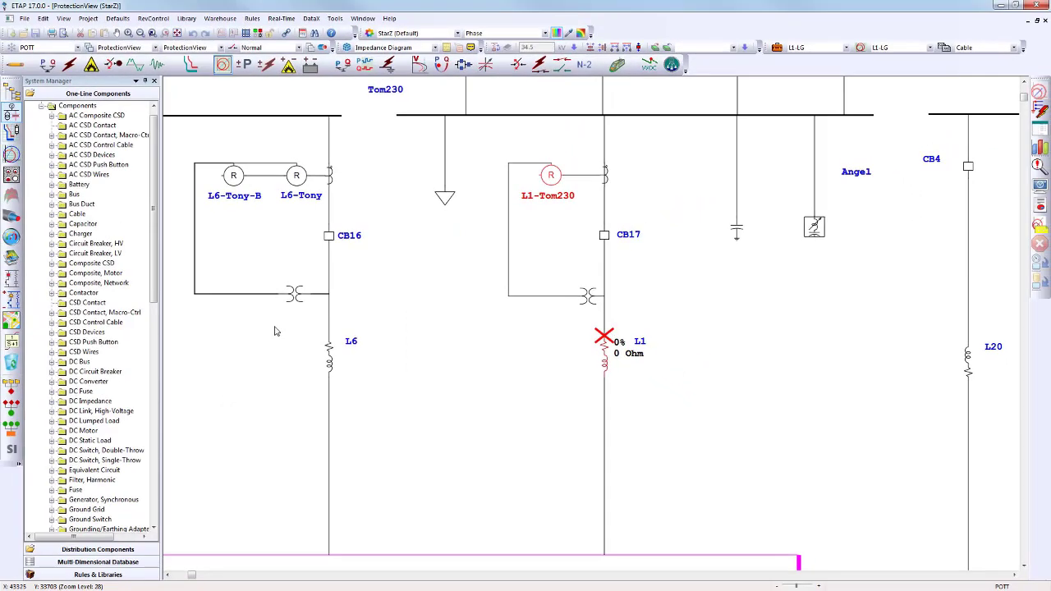
# Switch to the StarZ Plot Manager and choose the L1-LG-POTT study with only relay L1-Tom230 active
pyautogui.hotkey('alt', 'Tab')
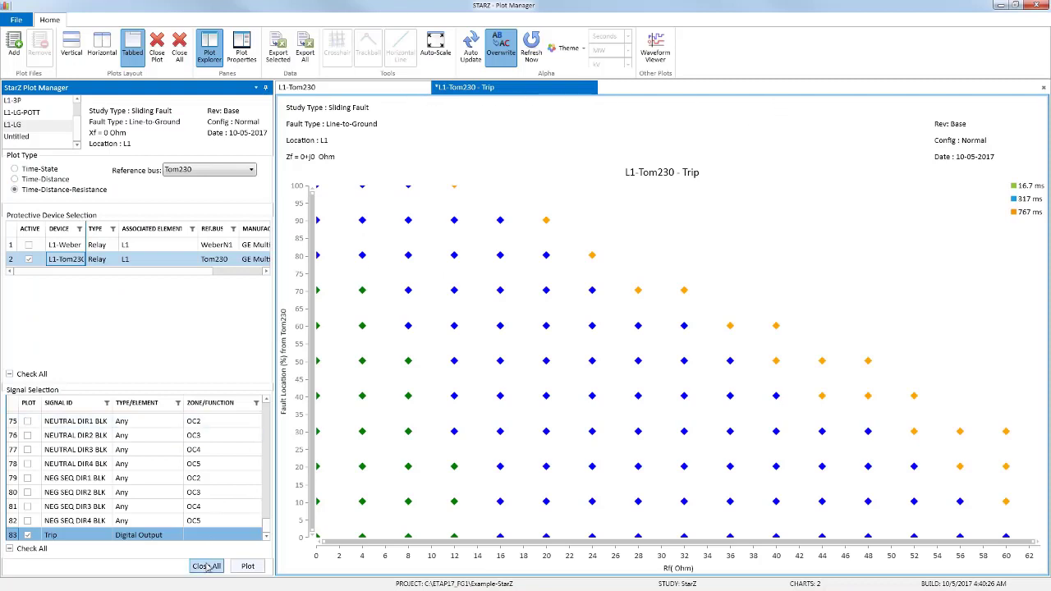
pyautogui.click(33, 115)
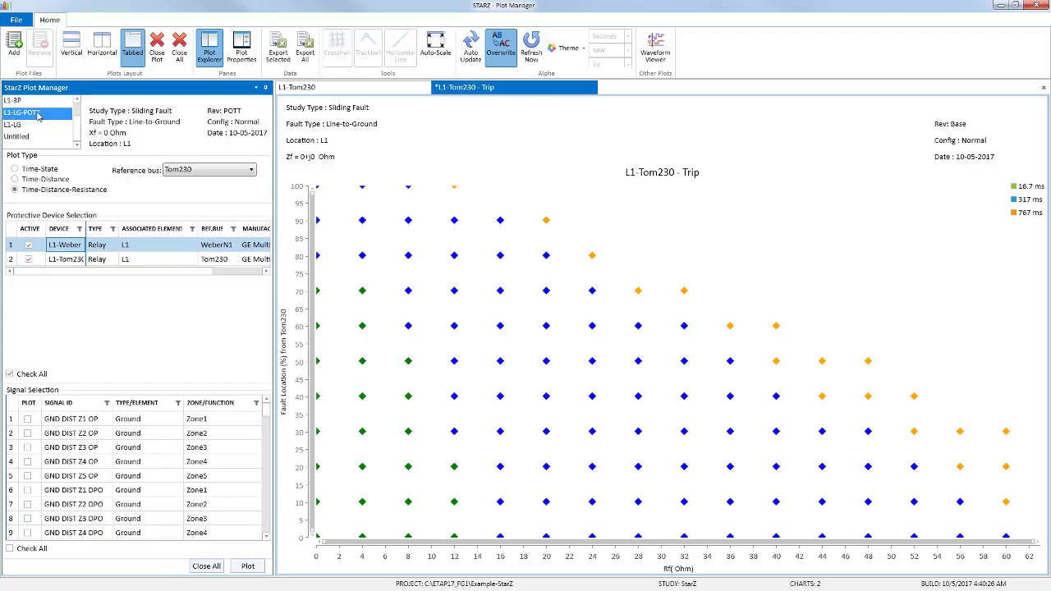
pyautogui.click(68, 260)
pyautogui.click(30, 246)
pyautogui.click(68, 260)
# Create a Time-Distance-Resistance plot of L1-Tom230's Trip output for the L1-LG-POTT study, and return to the one-line diagram
pyautogui.moveTo(265, 413); pyautogui.dragTo(264, 524)
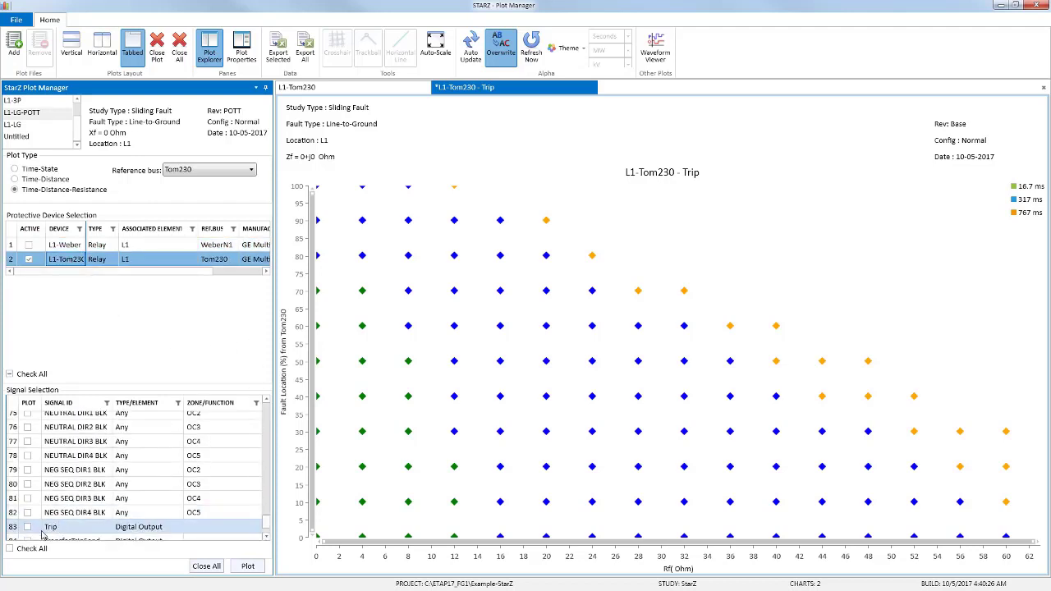
pyautogui.click(28, 526)
pyautogui.click(246, 566)
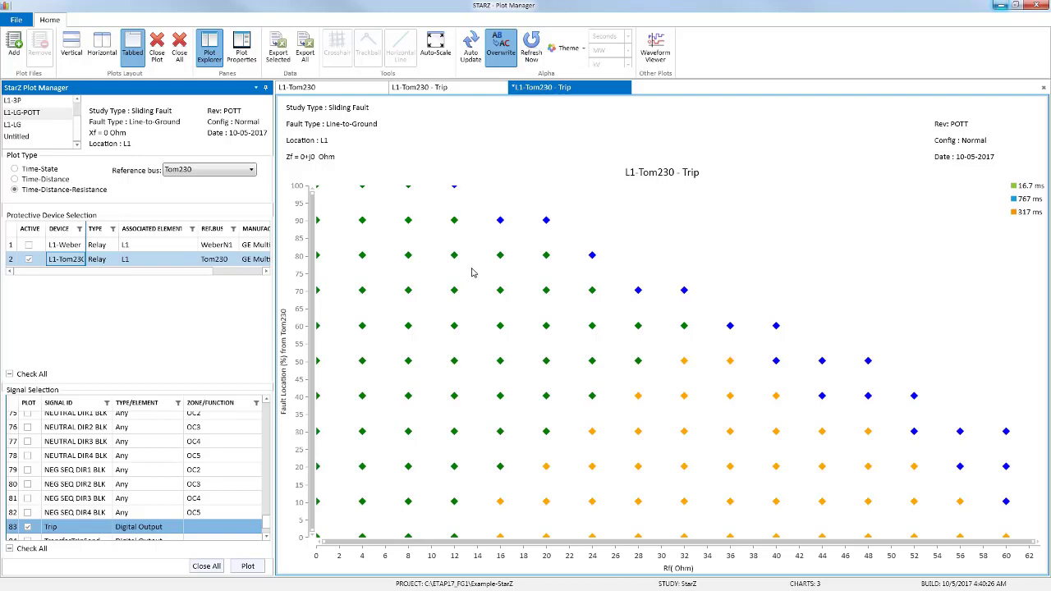
pyautogui.click(1000, 5)
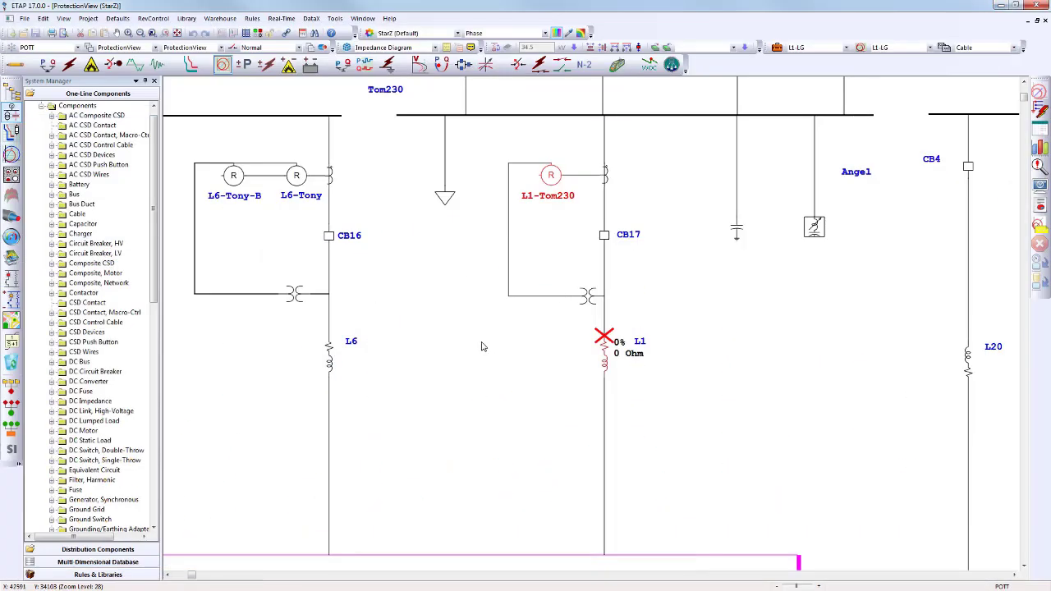
# Open the sequence-of-operation report for L1-LG and examine the L1-Tom230, CB17 and L1-Weber events at 0% from Tom230
pyautogui.click(1039, 168)
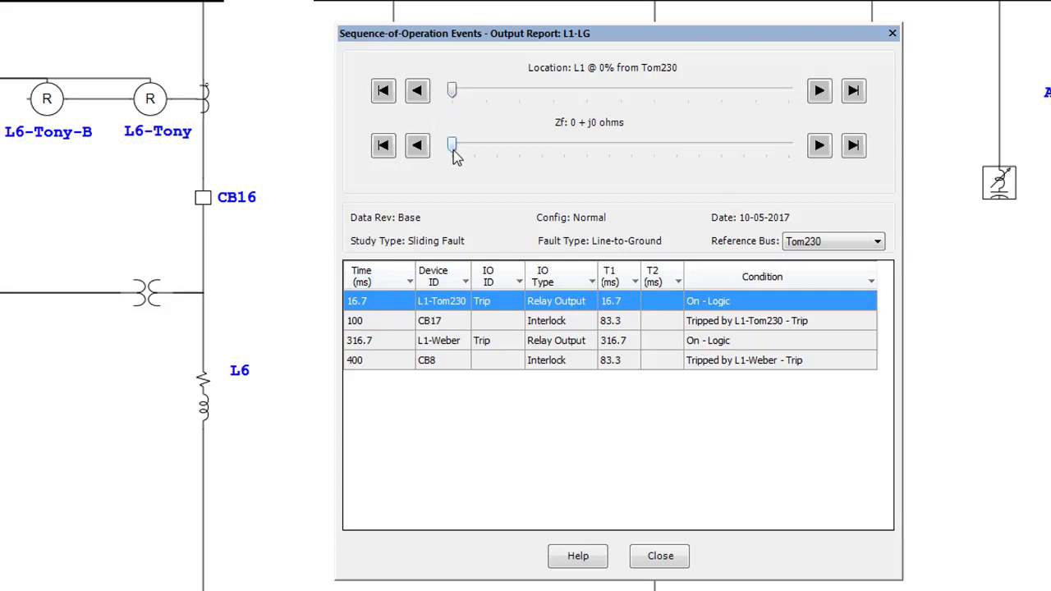
pyautogui.click(377, 321)
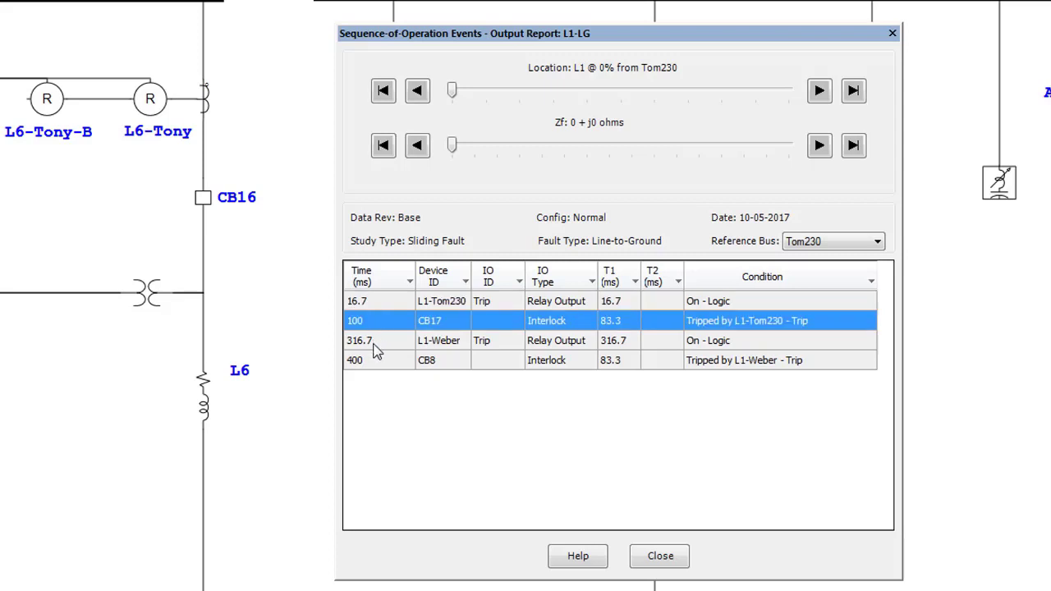
pyautogui.click(377, 341)
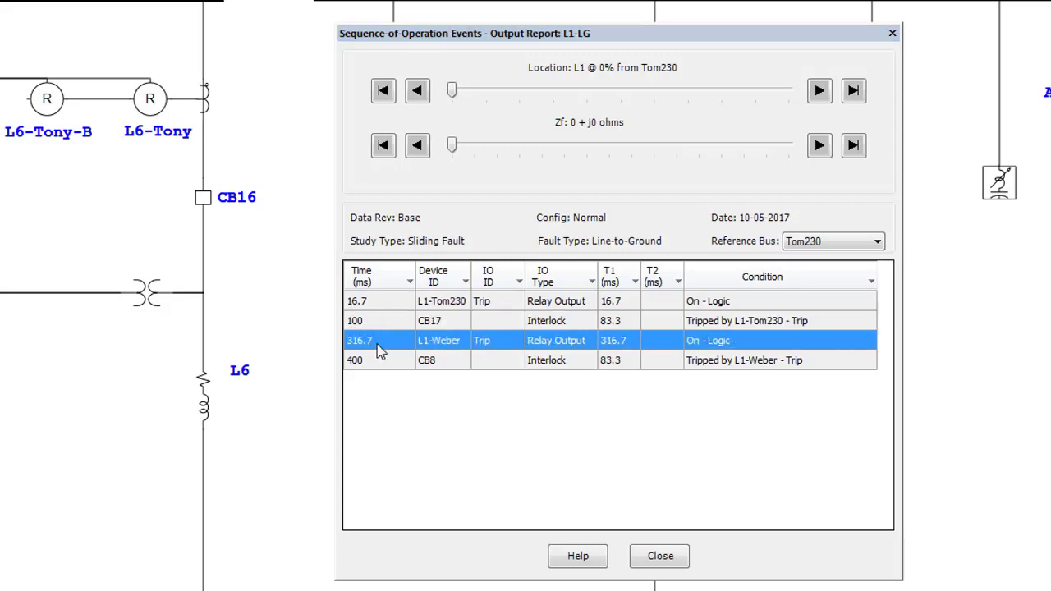
pyautogui.click(369, 300)
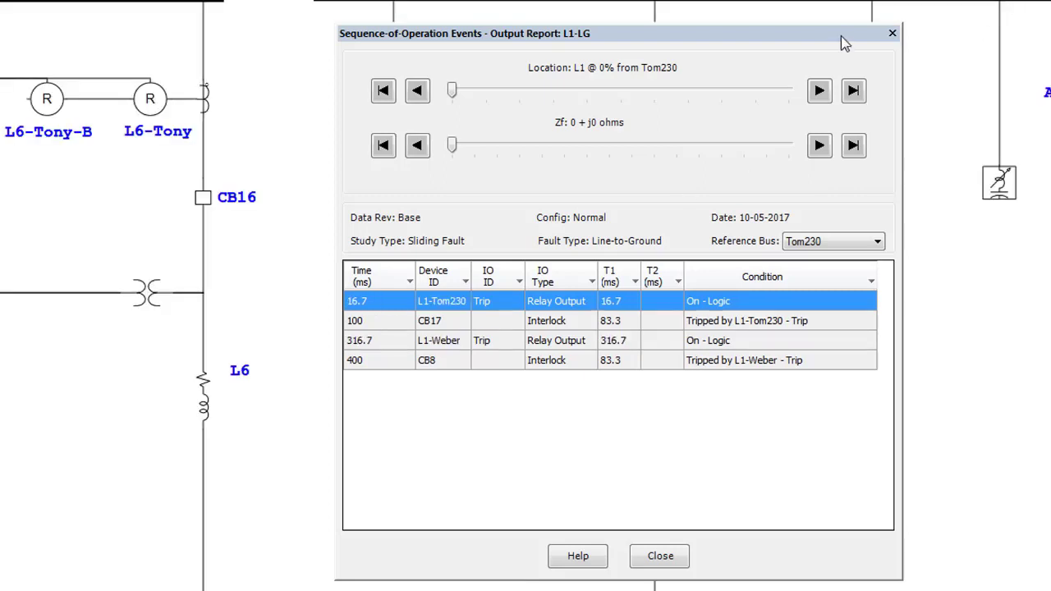
# Step the L1 fault location from Tom230 through 30% to 80%, and raise the fault impedance to compare the event sequences
pyautogui.click(819, 92)
pyautogui.click(822, 93)
pyautogui.click(821, 92)
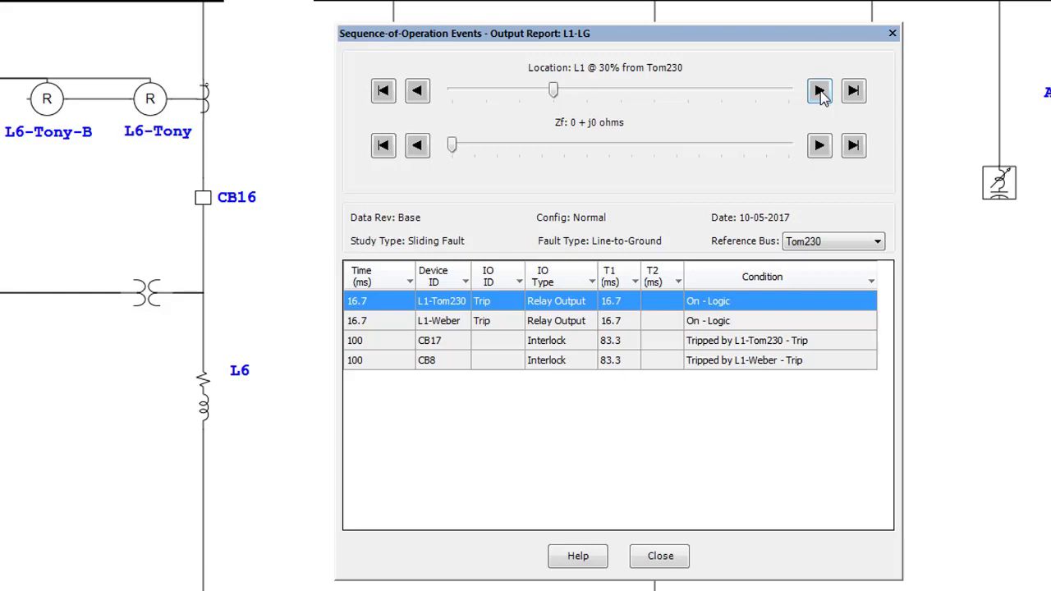
pyautogui.click(820, 91)
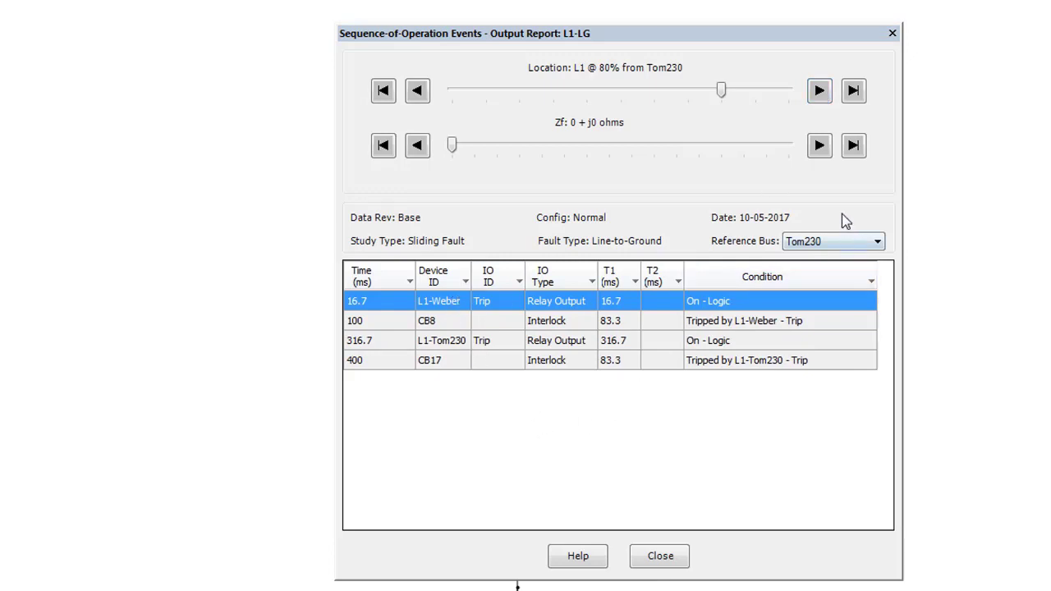
pyautogui.click(826, 147)
pyautogui.click(827, 147)
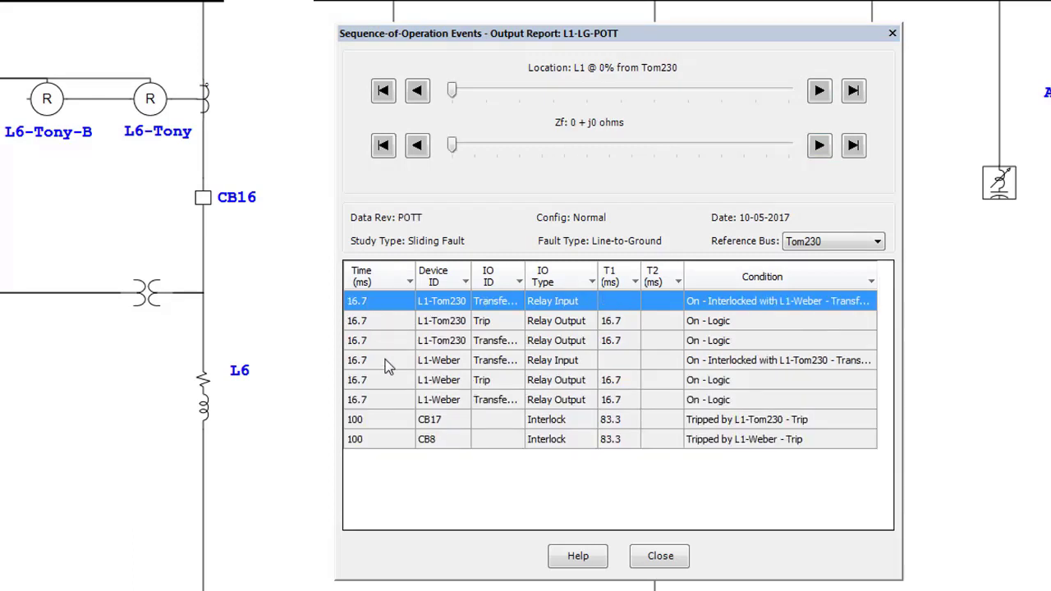
# Widen the IO ID column of the L1-LG-POTT event report, examine both relays' transfer trip signals at 0%, and close the report
pyautogui.moveTo(523, 277); pyautogui.dragTo(575, 278)
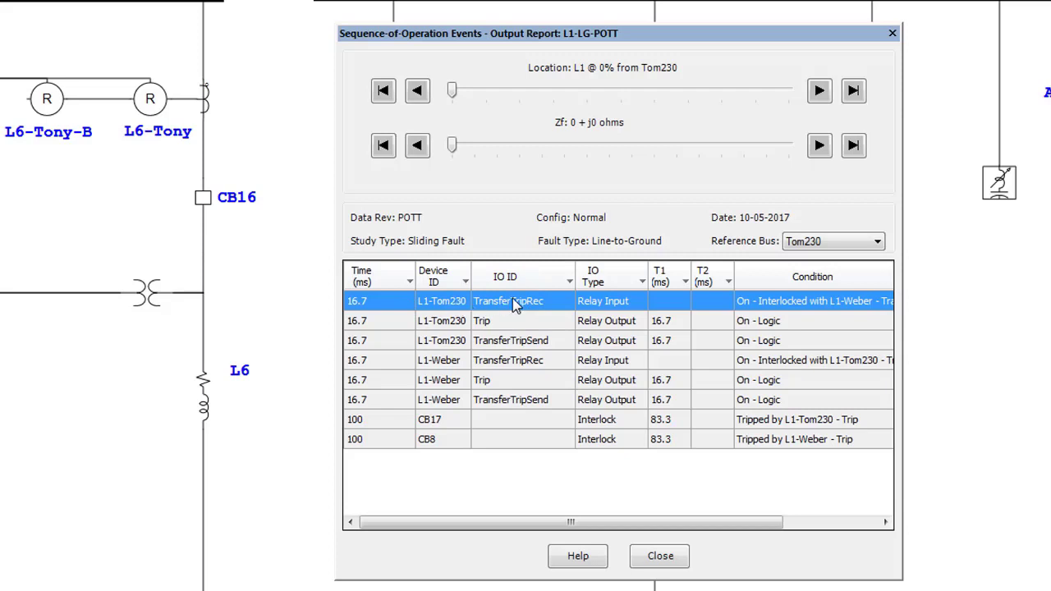
pyautogui.click(541, 343)
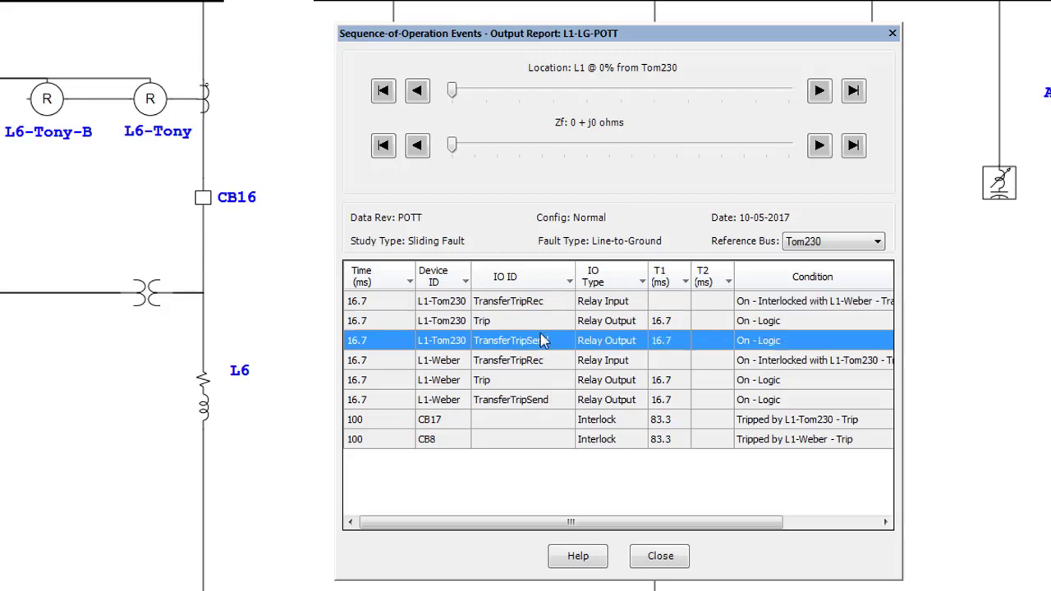
pyautogui.click(549, 305)
pyautogui.click(544, 341)
pyautogui.click(550, 402)
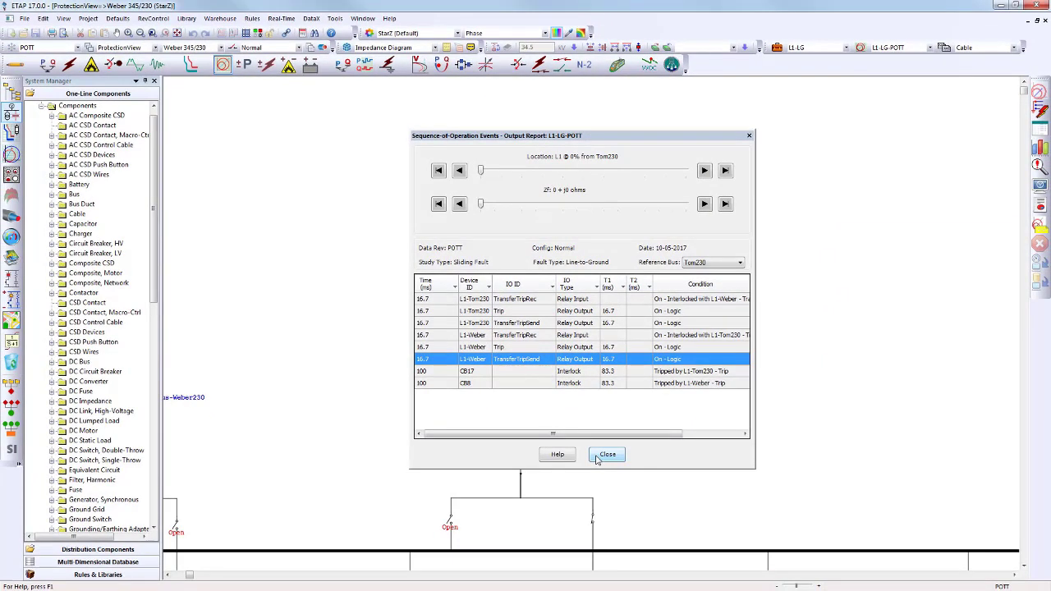
pyautogui.click(607, 455)
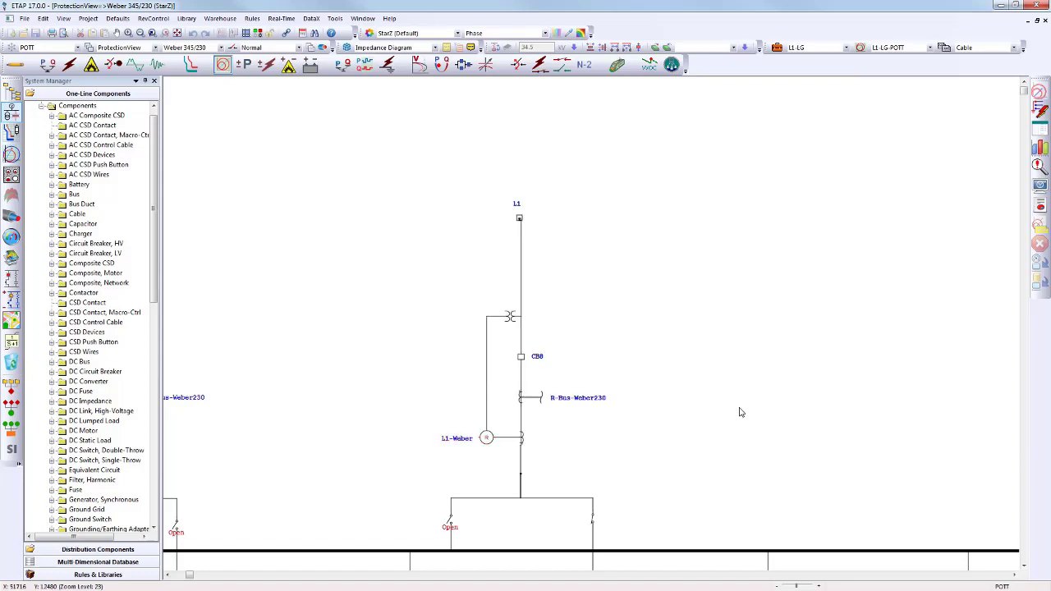
# Generate a relay settings report for L1-Weber in both Excel and XML formats, and close the report manager
pyautogui.scroll(-3, 741, 335)
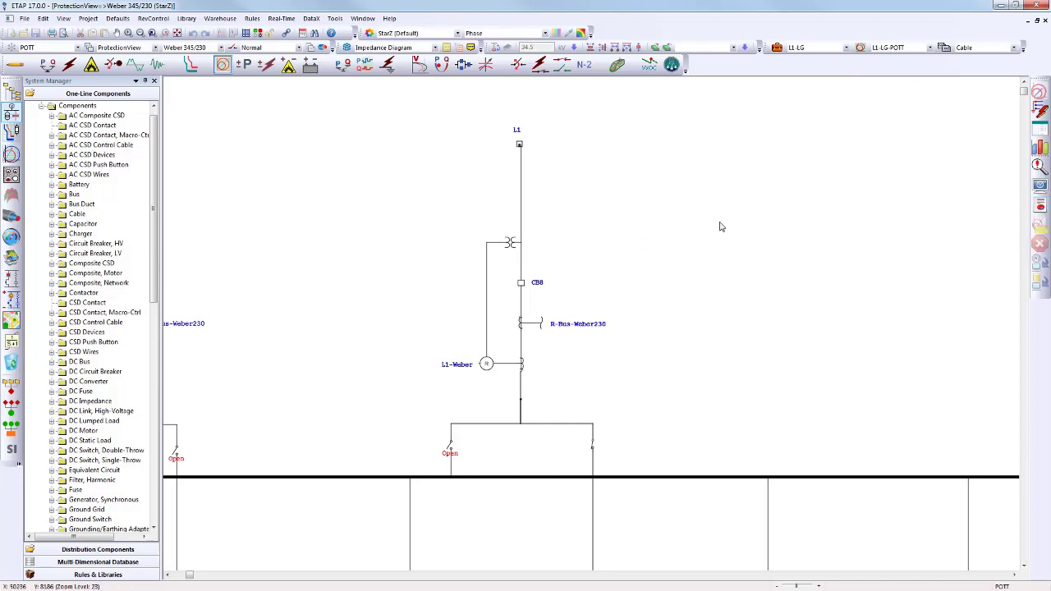
pyautogui.click(490, 371)
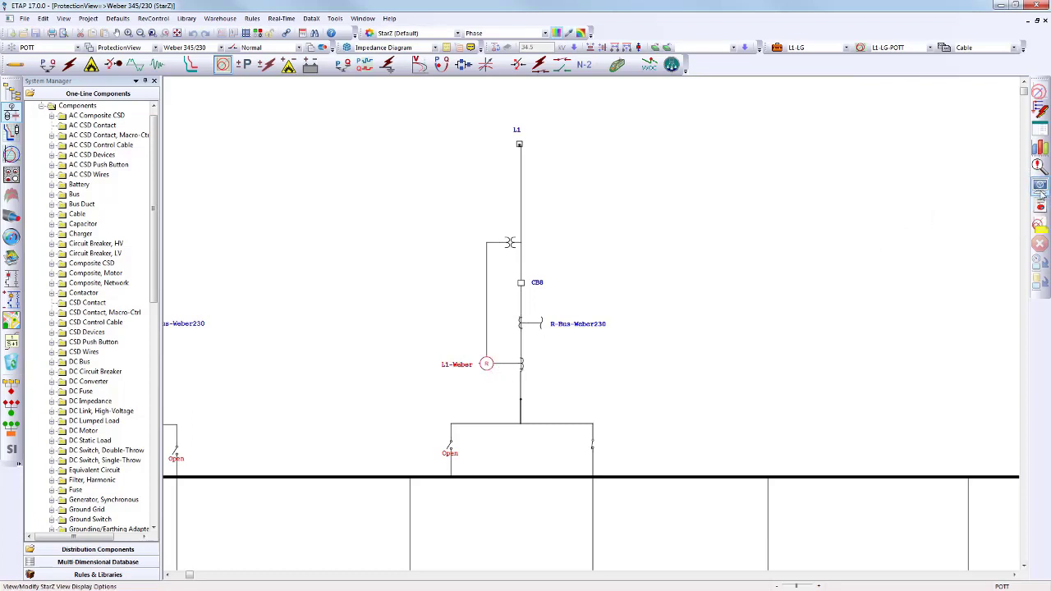
pyautogui.click(1040, 223)
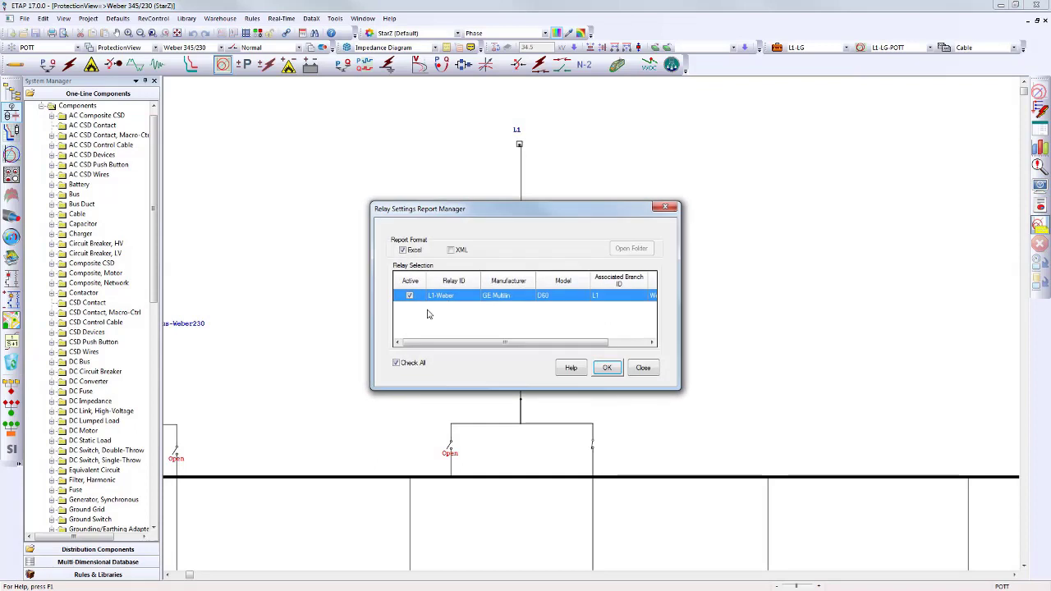
pyautogui.click(451, 249)
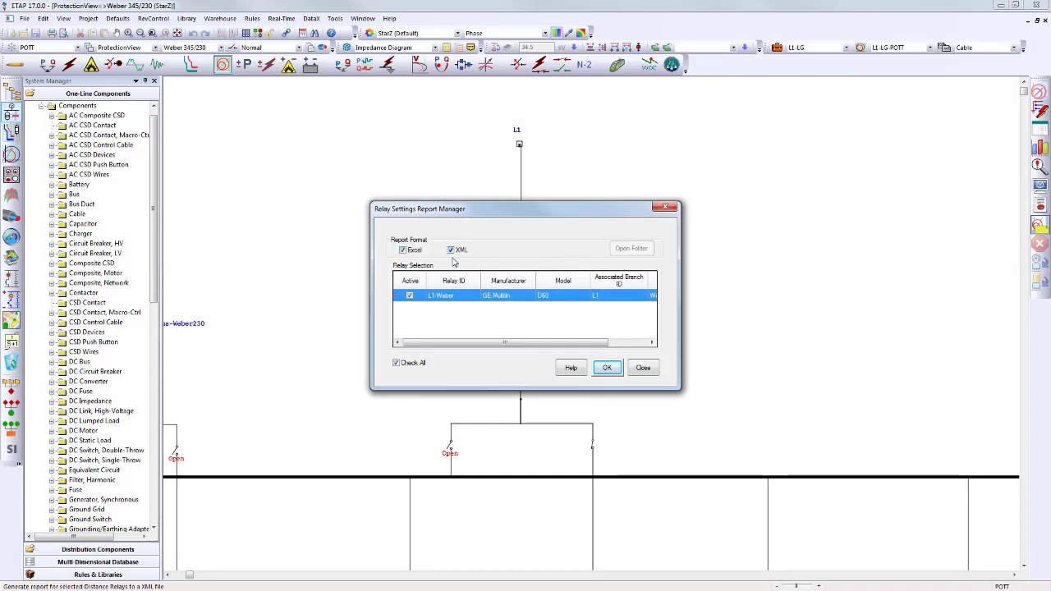
pyautogui.click(605, 368)
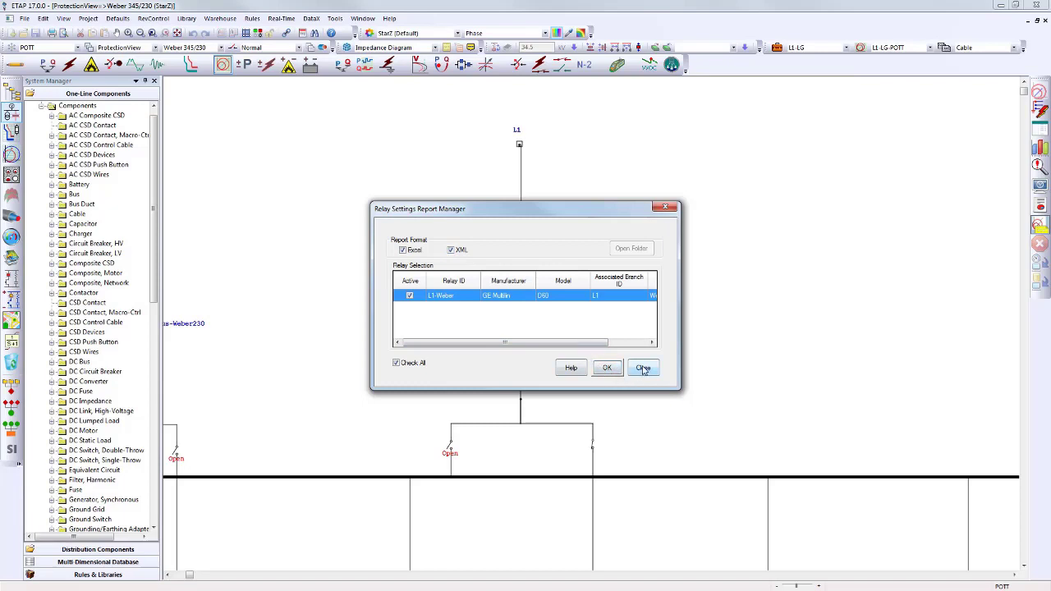
pyautogui.click(644, 368)
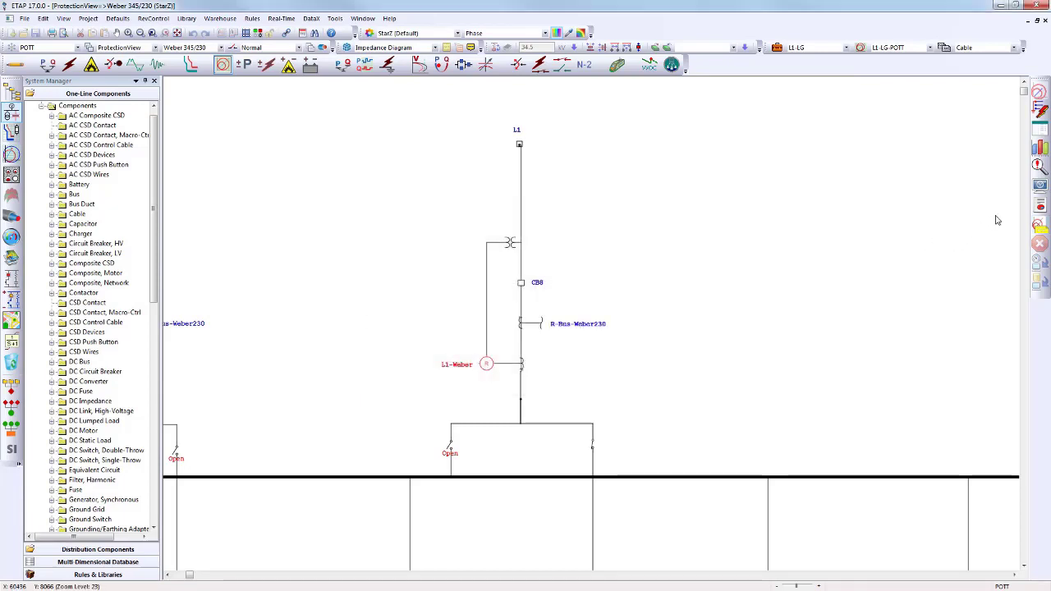
# Check the Relay Settings folder for the exported XML and Excel files, and open L1-Weber-POTT.xls in Excel
pyautogui.click(1039, 223)
pyautogui.click(631, 248)
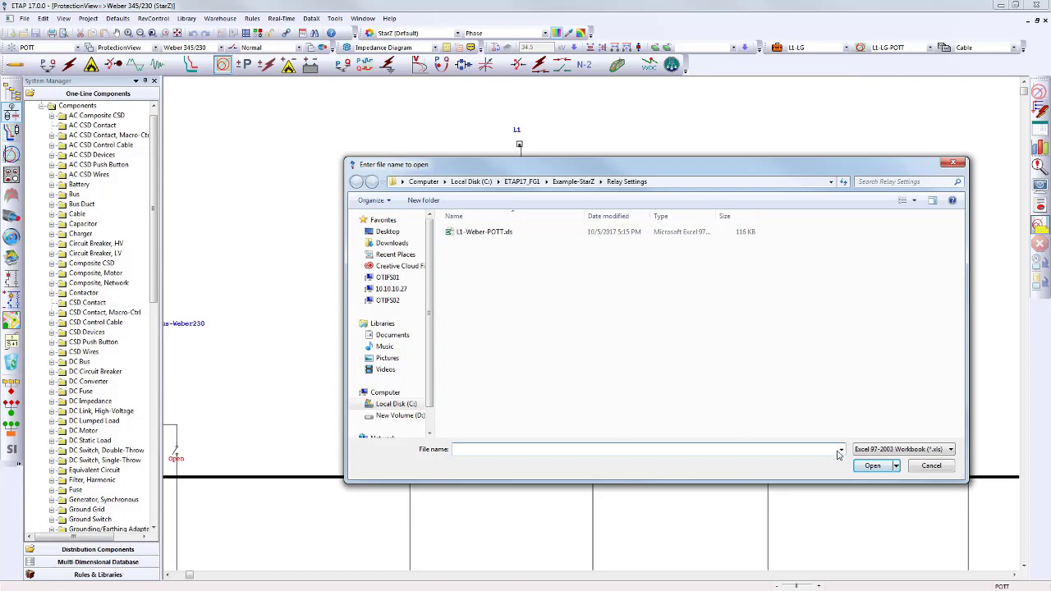
pyautogui.click(905, 450)
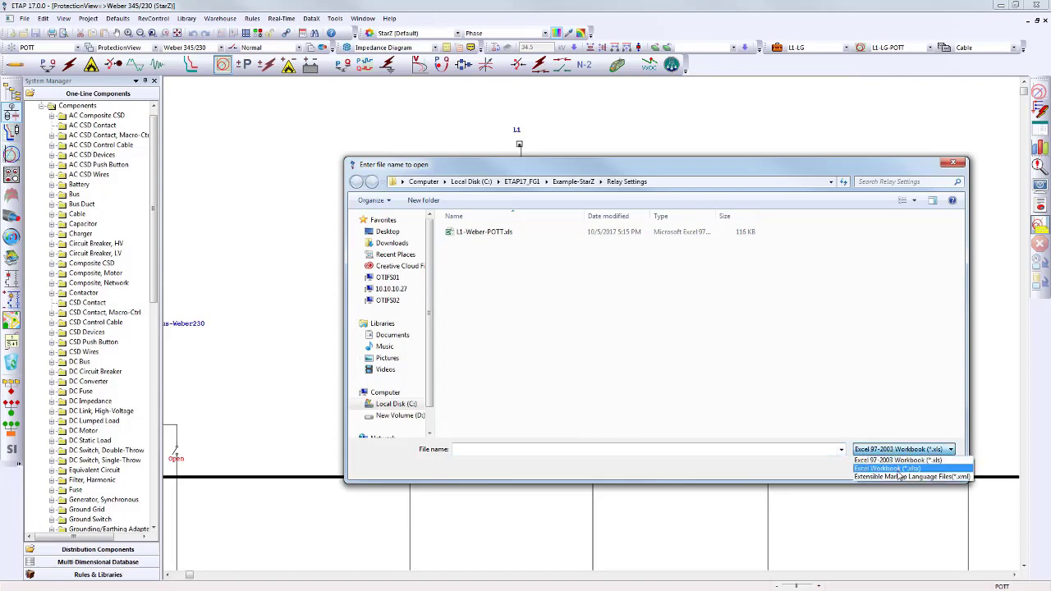
pyautogui.click(900, 476)
pyautogui.click(903, 450)
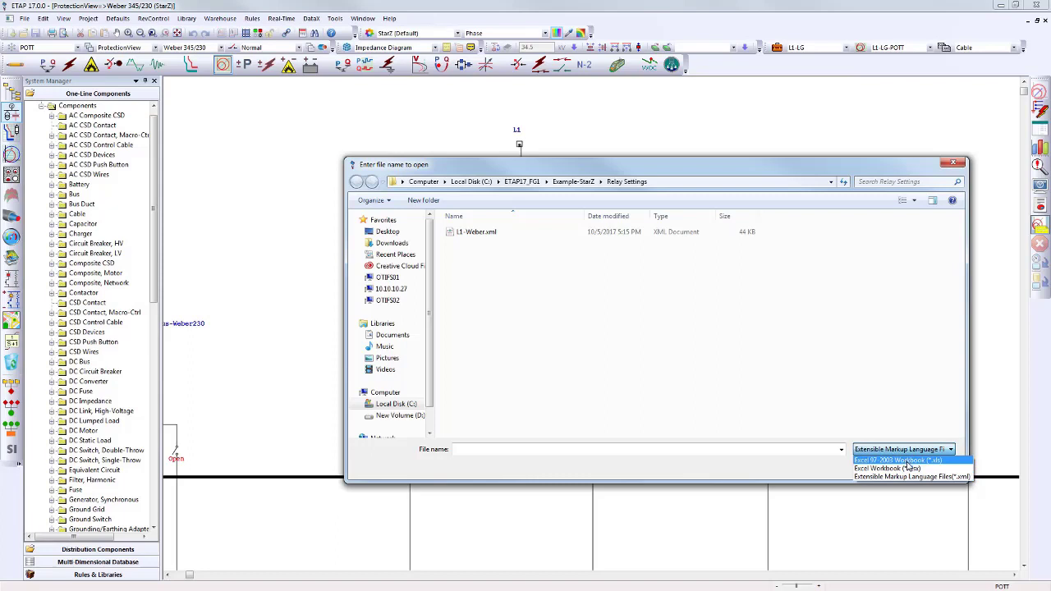
pyautogui.click(906, 461)
pyautogui.doubleClick(493, 232)
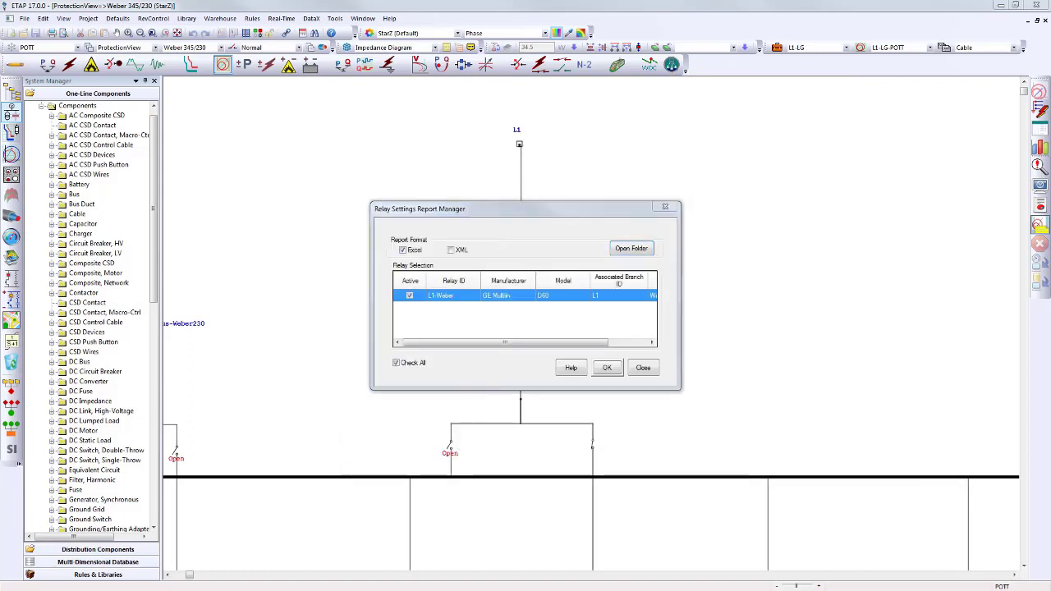
pyautogui.doubleClick(352, 189)
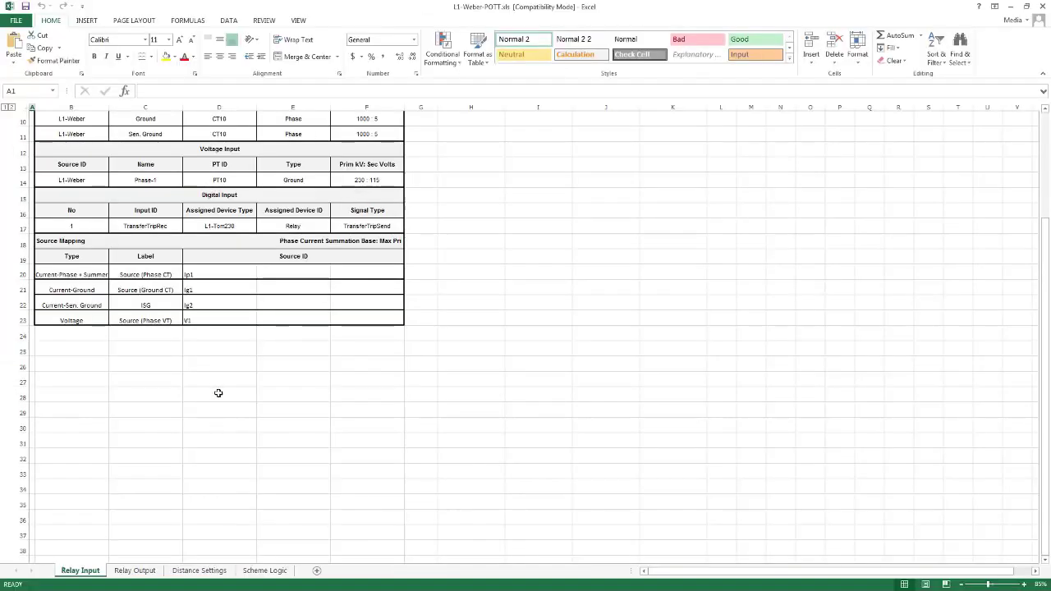
# Review the Relay Input, Relay Output, Distance Settings and Scheme Logic sheets of the L1-Weber workbook, and close it
pyautogui.scroll(3, 192, 408)
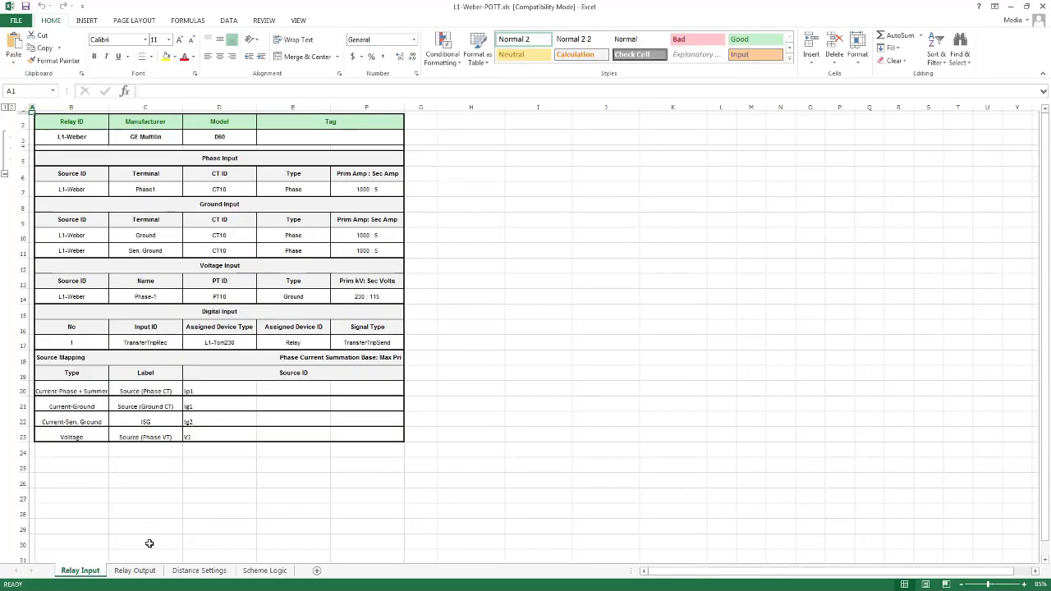
pyautogui.click(135, 570)
pyautogui.click(199, 570)
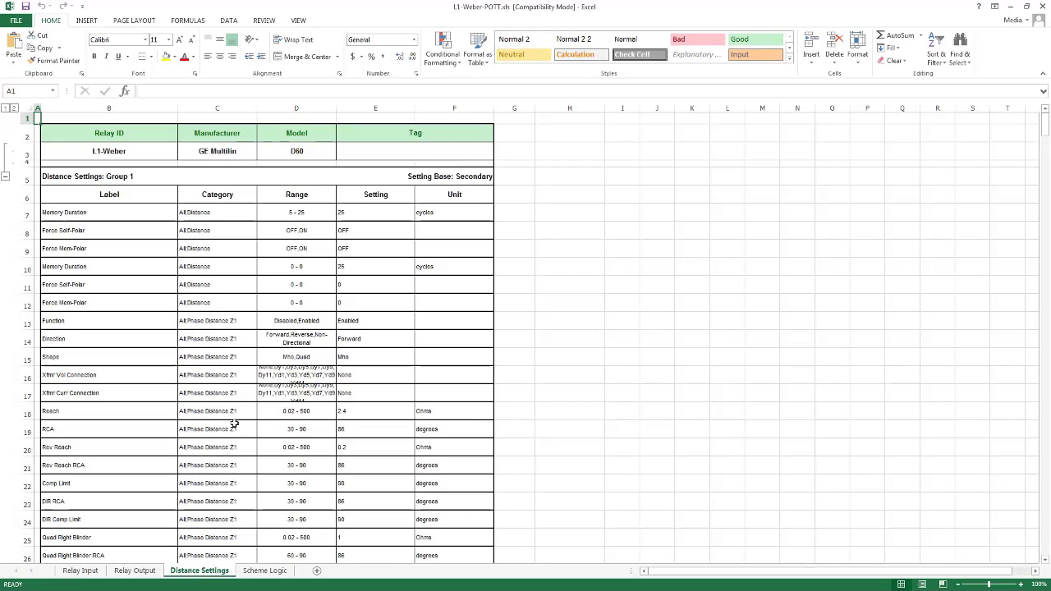
pyautogui.scroll(-17, 234, 423)
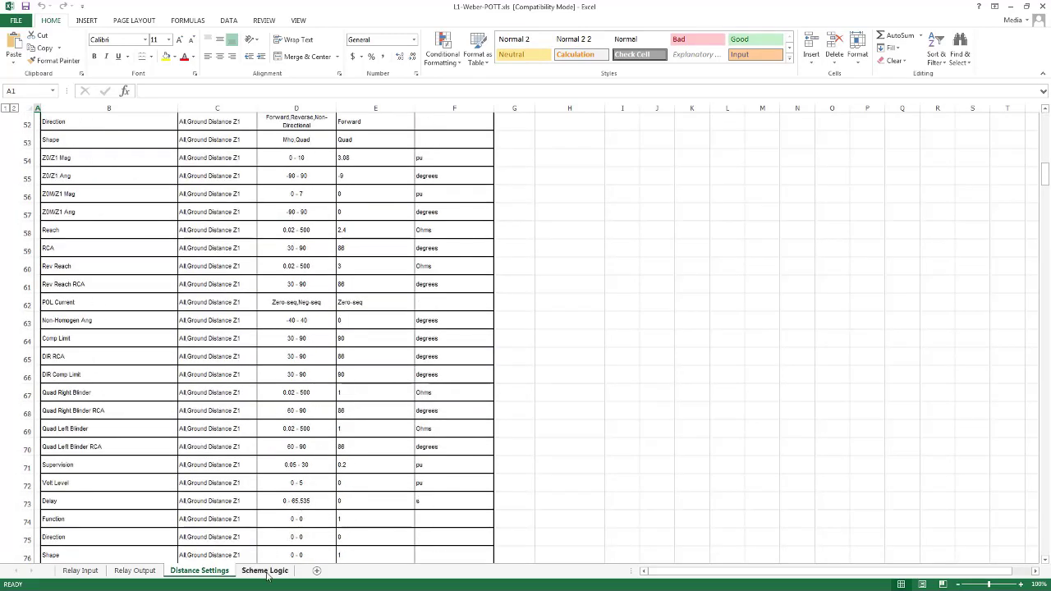
pyautogui.click(265, 571)
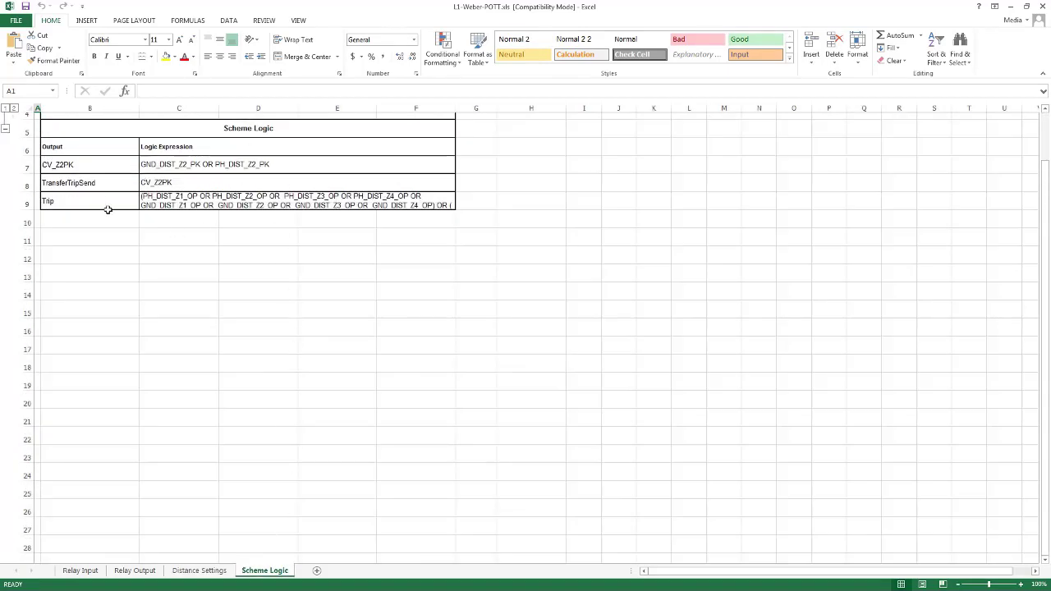
pyautogui.click(1041, 7)
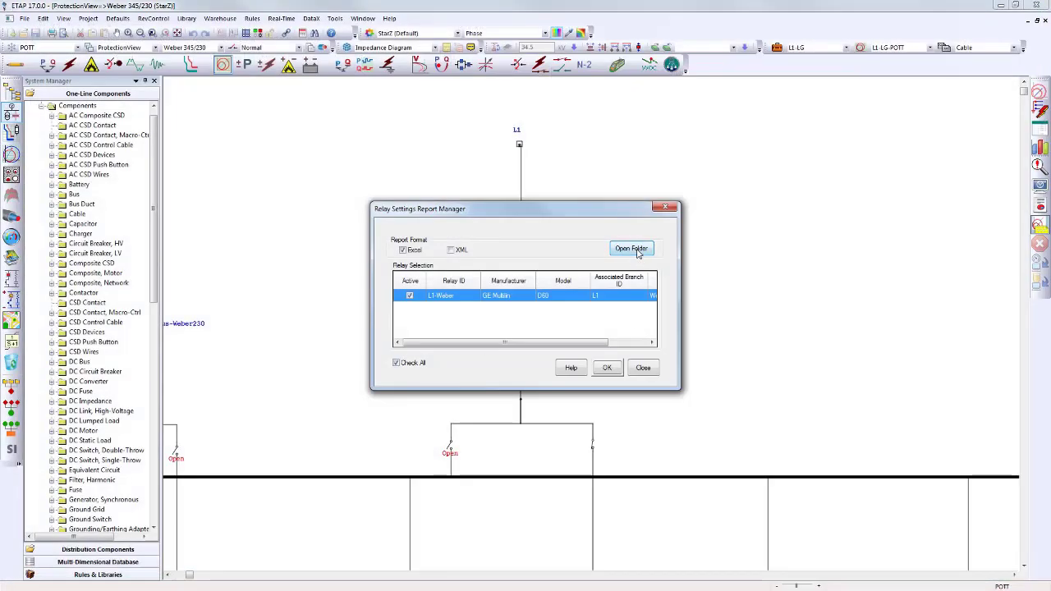
# List the XML files in the Relay Settings folder and open L1-Weber.xml with Notepad
pyautogui.click(638, 253)
pyautogui.click(869, 450)
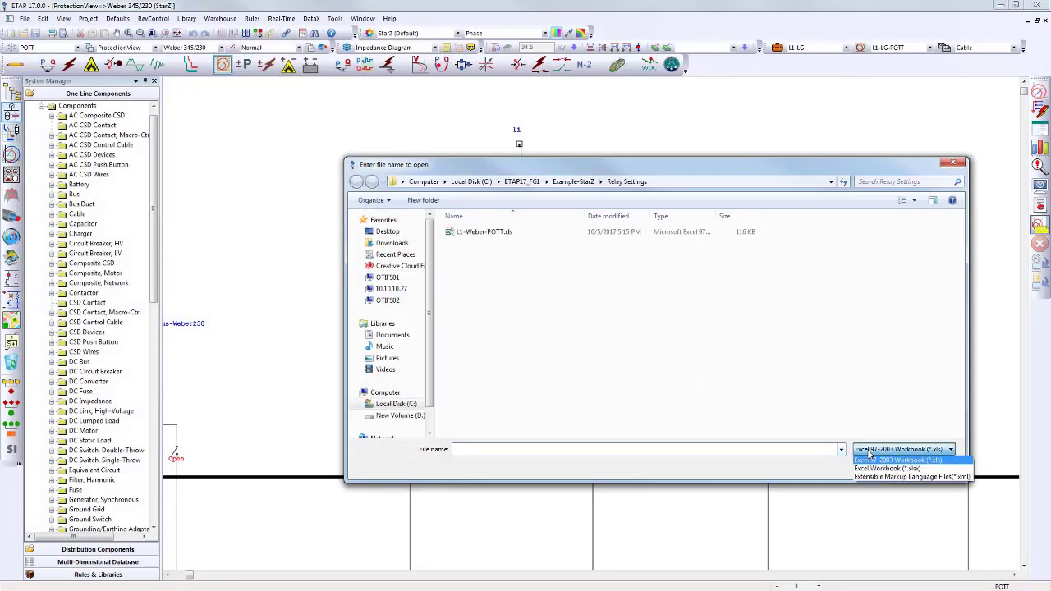
pyautogui.click(877, 477)
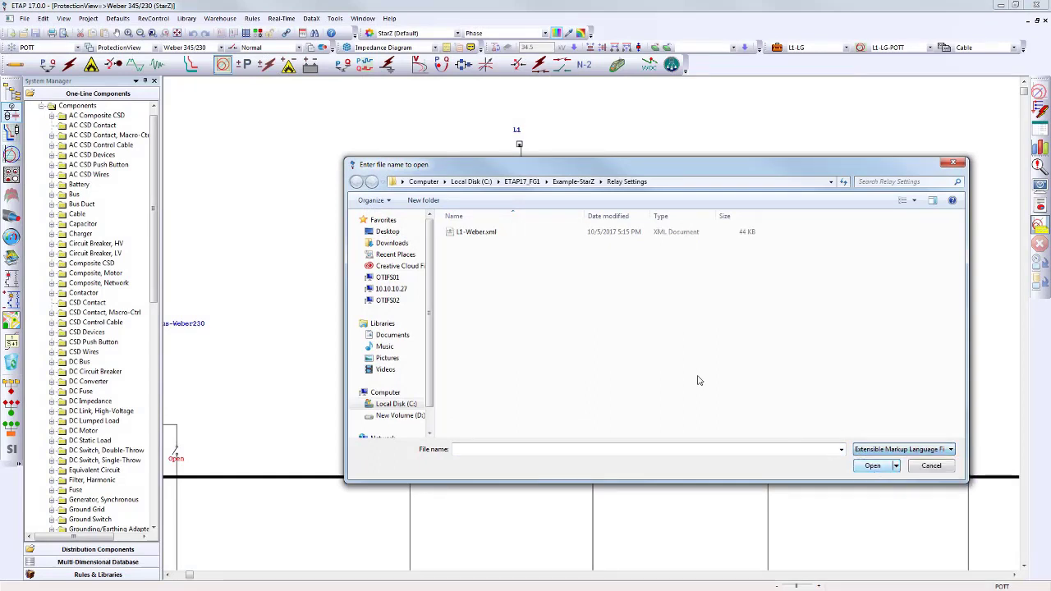
pyautogui.click(491, 232)
pyautogui.rightClick(493, 238)
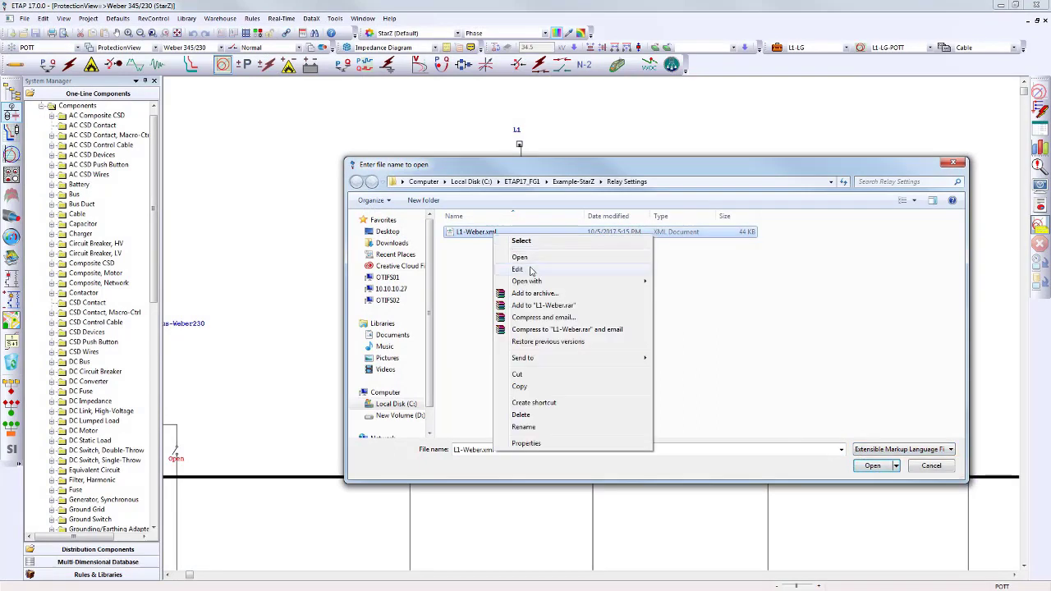
pyautogui.moveTo(550, 282)
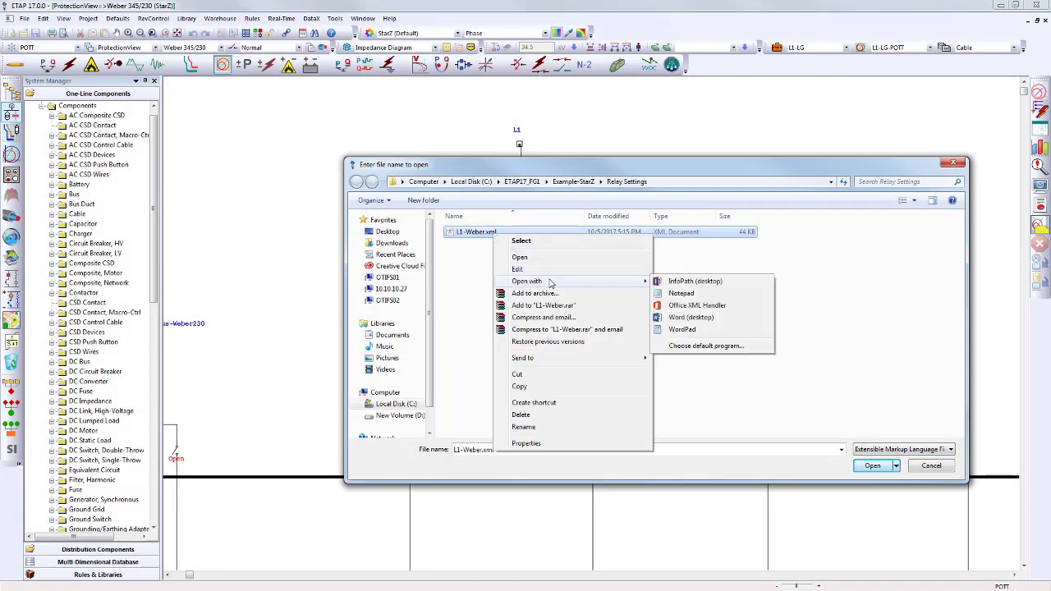
pyautogui.click(671, 294)
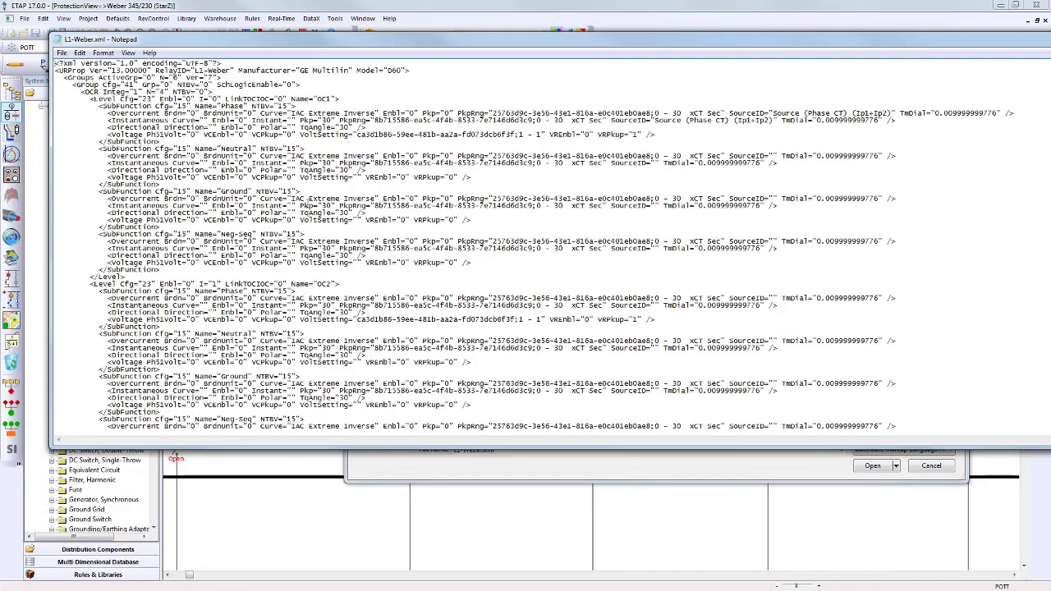
# Read through the relay settings in L1-Weber.xml, then close Notepad, the file browser and the Relay Settings Report Manager
pyautogui.scroll(-15, 309, 198)
pyautogui.moveTo(224, 178); pyautogui.dragTo(253, 319)
pyautogui.scroll(-20, 253, 307)
pyautogui.scroll(-18, 253, 296)
pyautogui.moveTo(579, 41); pyautogui.dragTo(201, 75)
pyautogui.click(871, 73)
pyautogui.click(948, 165)
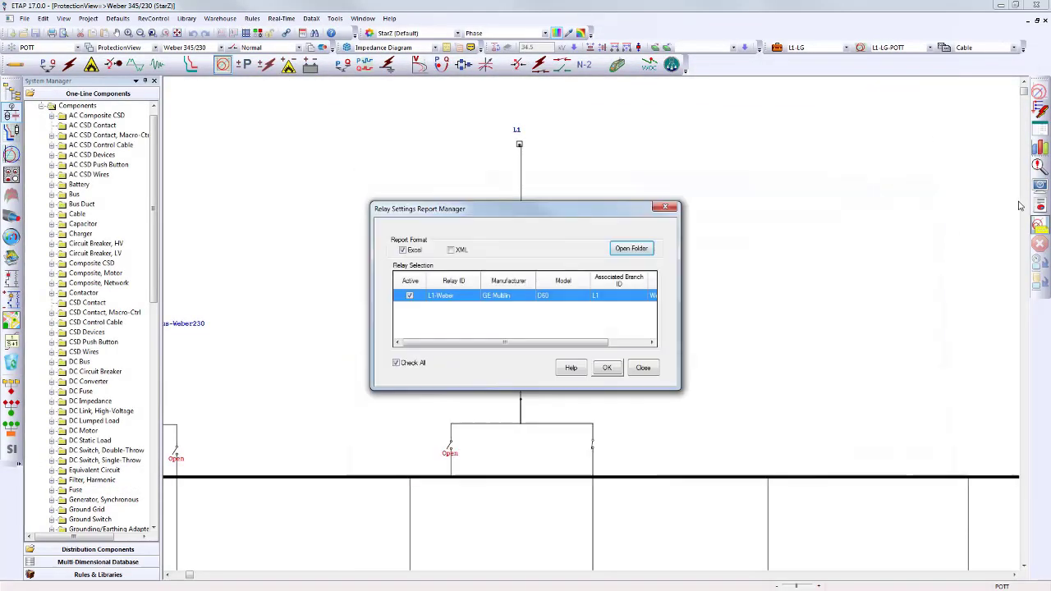
pyautogui.click(643, 369)
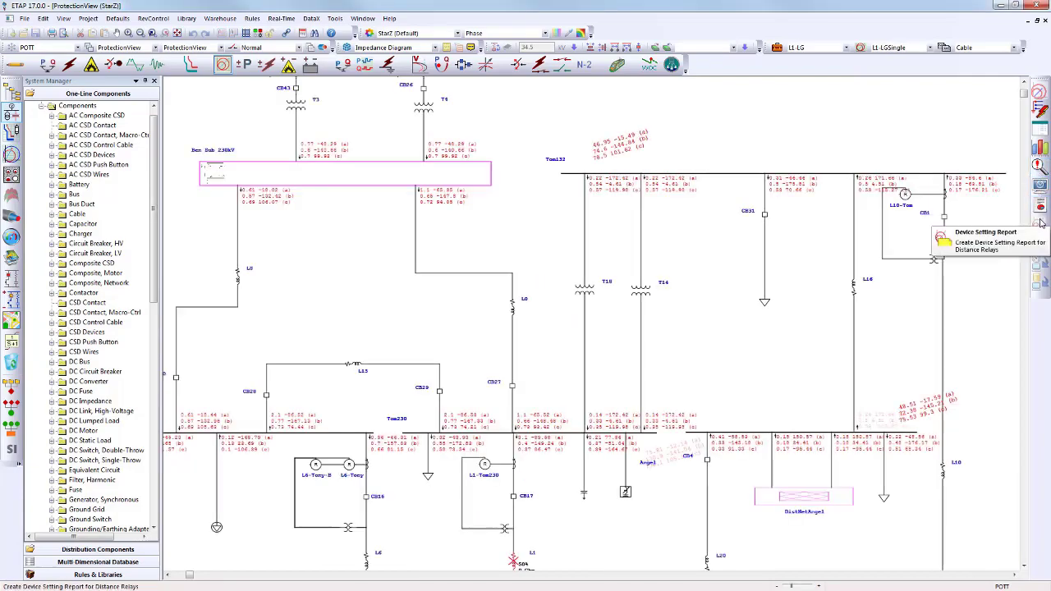
# Open the Protection Element Output result report for L1-LGSingle from the StarZ Report Manager in the report viewer
pyautogui.click(1040, 210)
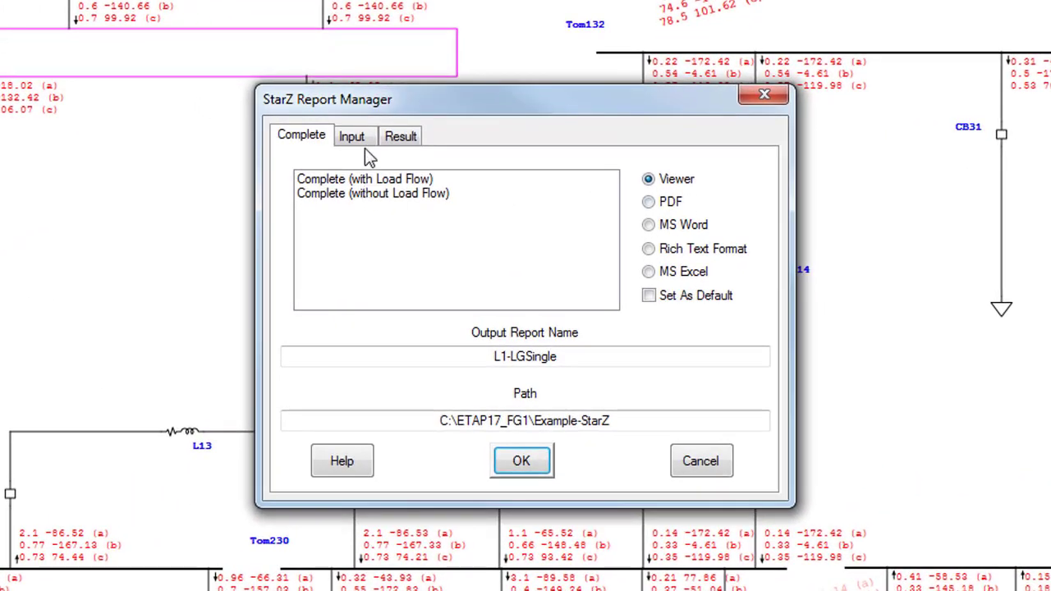
pyautogui.click(399, 137)
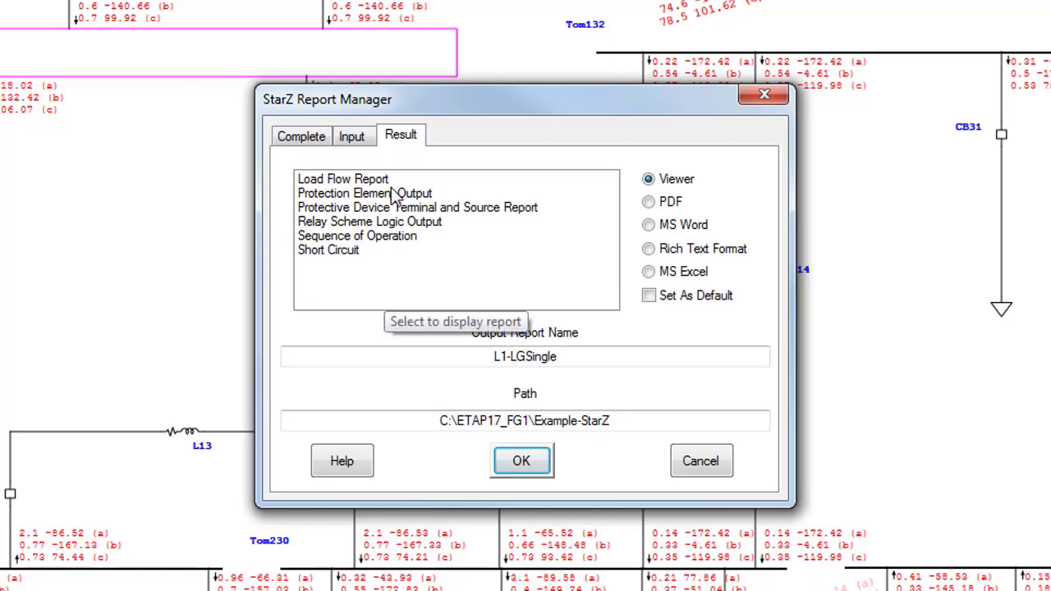
pyautogui.click(399, 194)
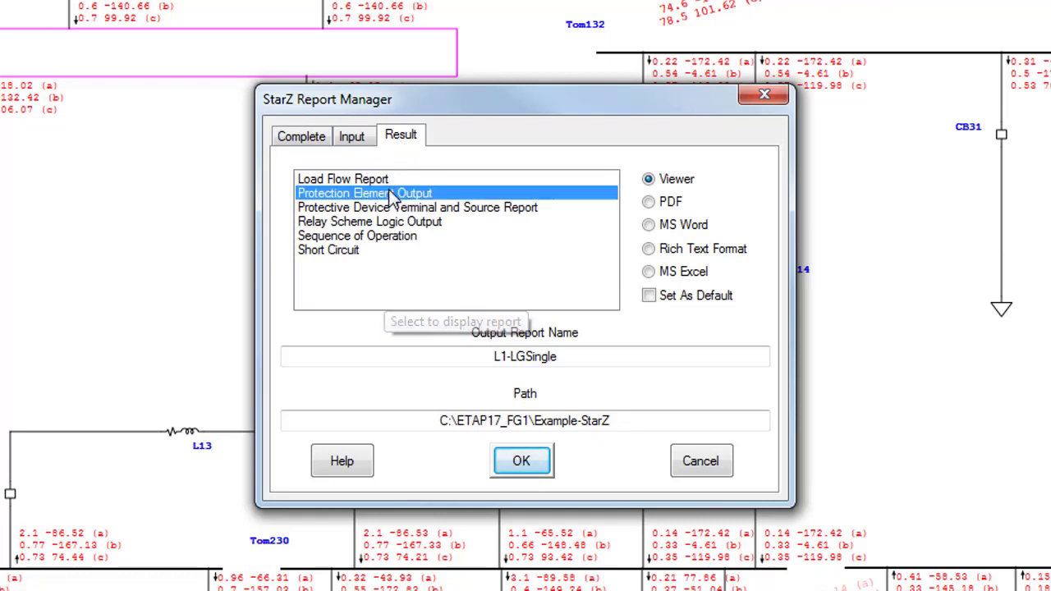
pyautogui.click(524, 464)
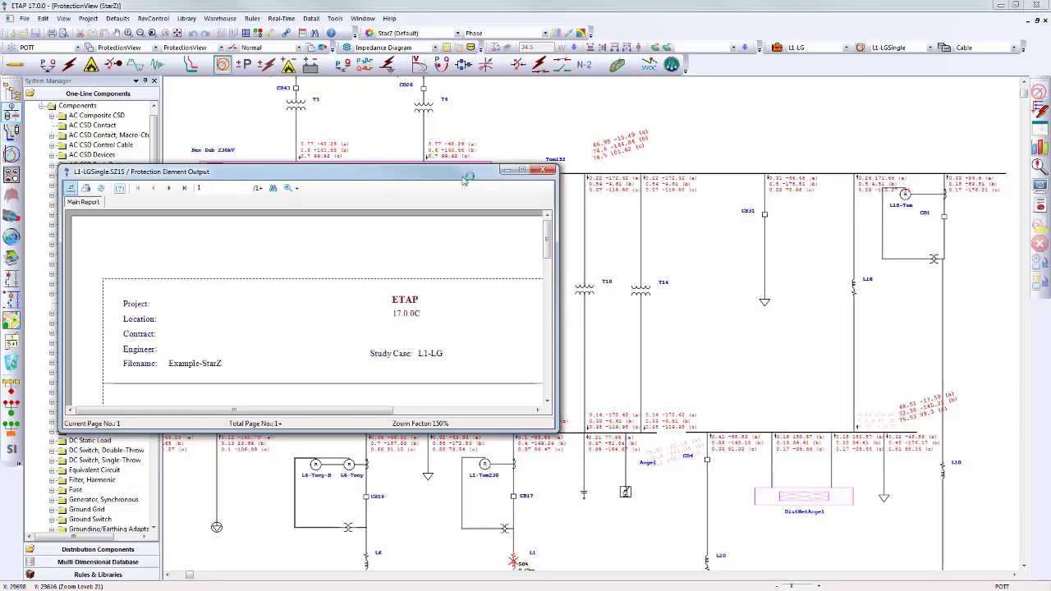
# Review the seen impedances and element states in the Protection Element Output report, from page 1 through page 5
pyautogui.scroll(-3, 432, 374)
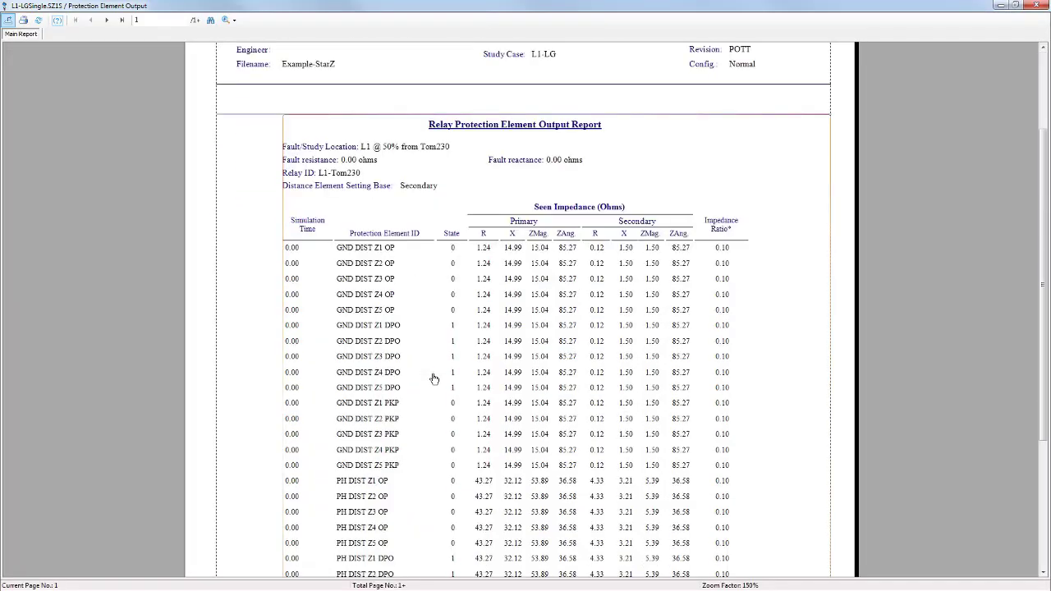
pyautogui.scroll(-3, 349, 282)
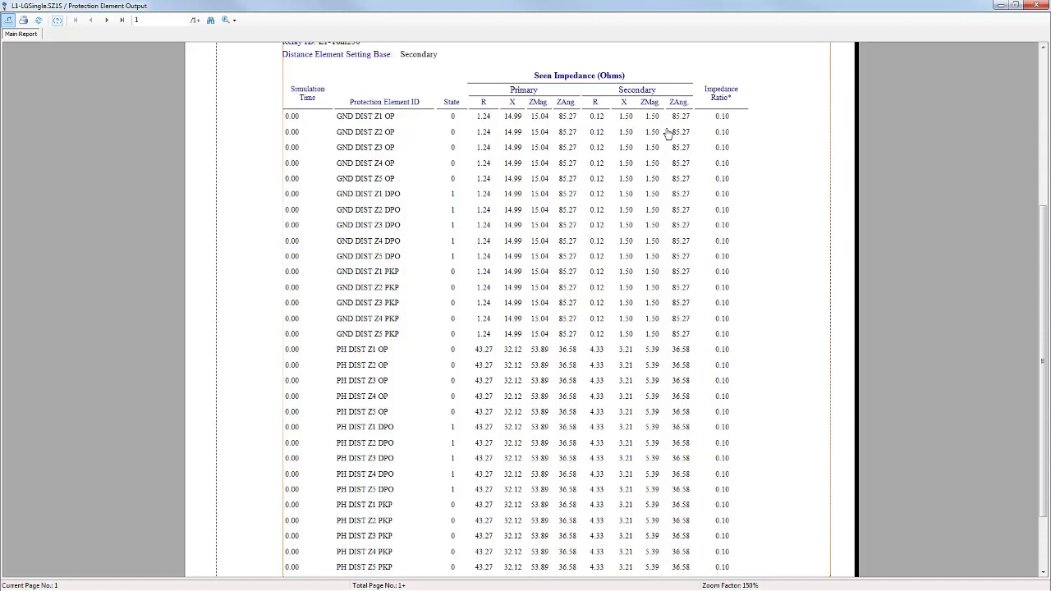
pyautogui.scroll(-3, 688, 212)
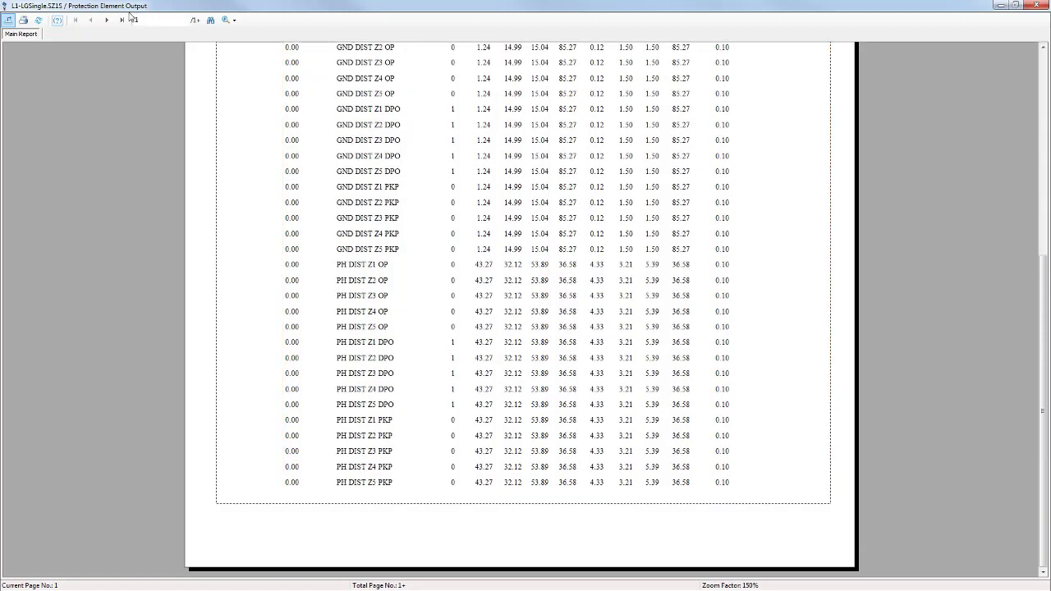
pyautogui.click(107, 21)
pyautogui.click(107, 21)
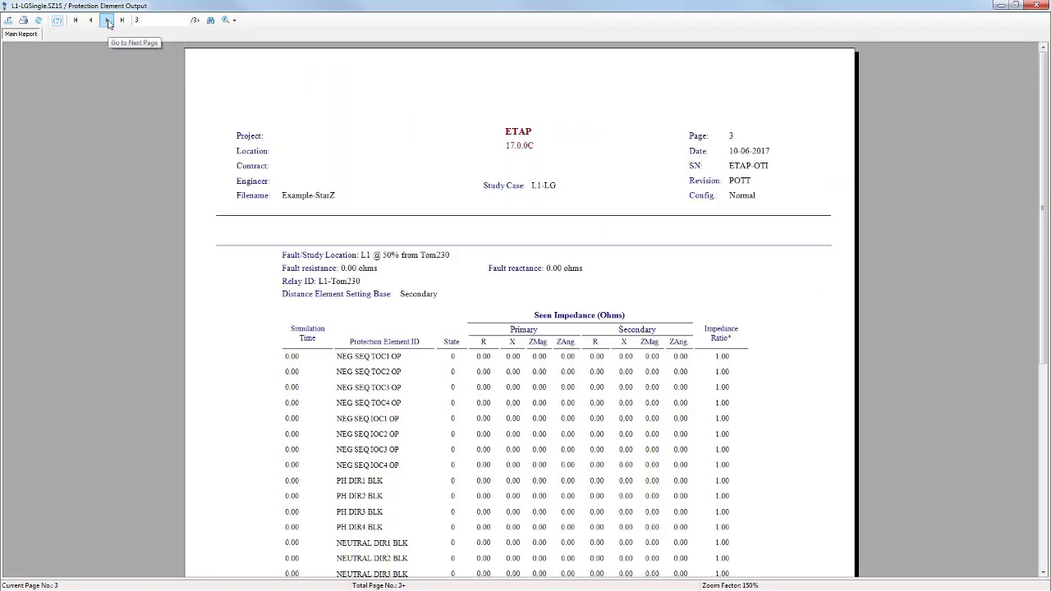
pyautogui.click(107, 20)
pyautogui.click(107, 21)
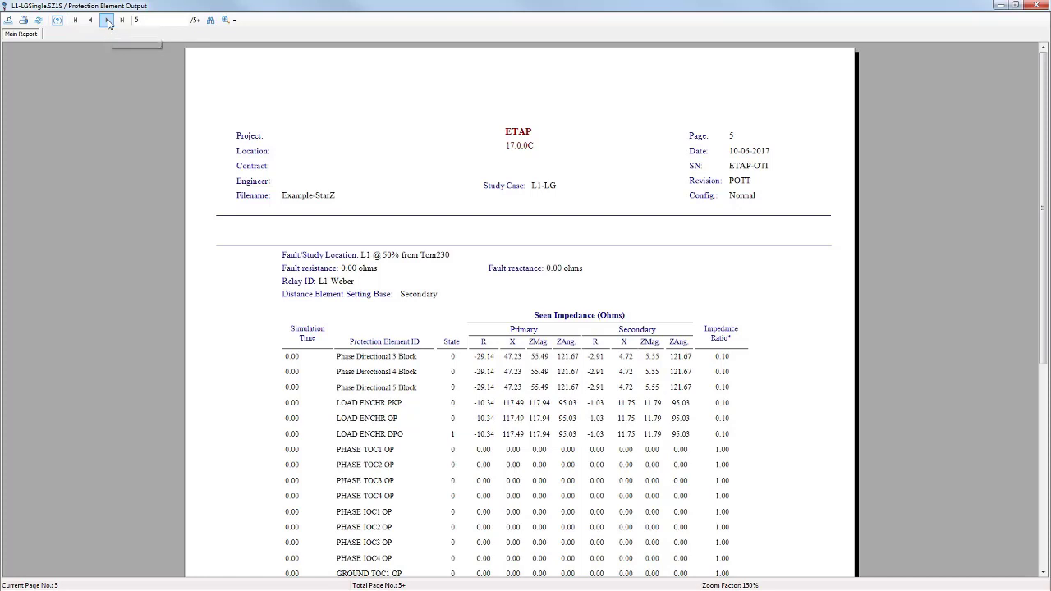